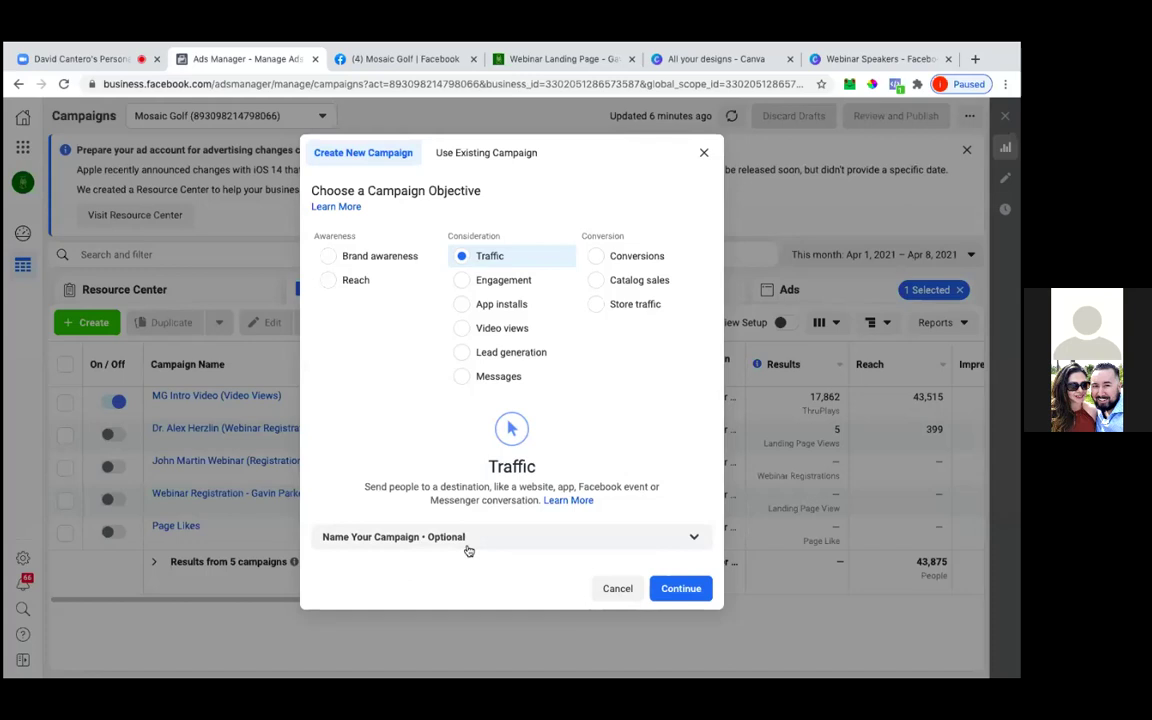
Create the Traffic campaign named for the speaker's webinar, ending in '(Traffic)'
left_click(470, 545)
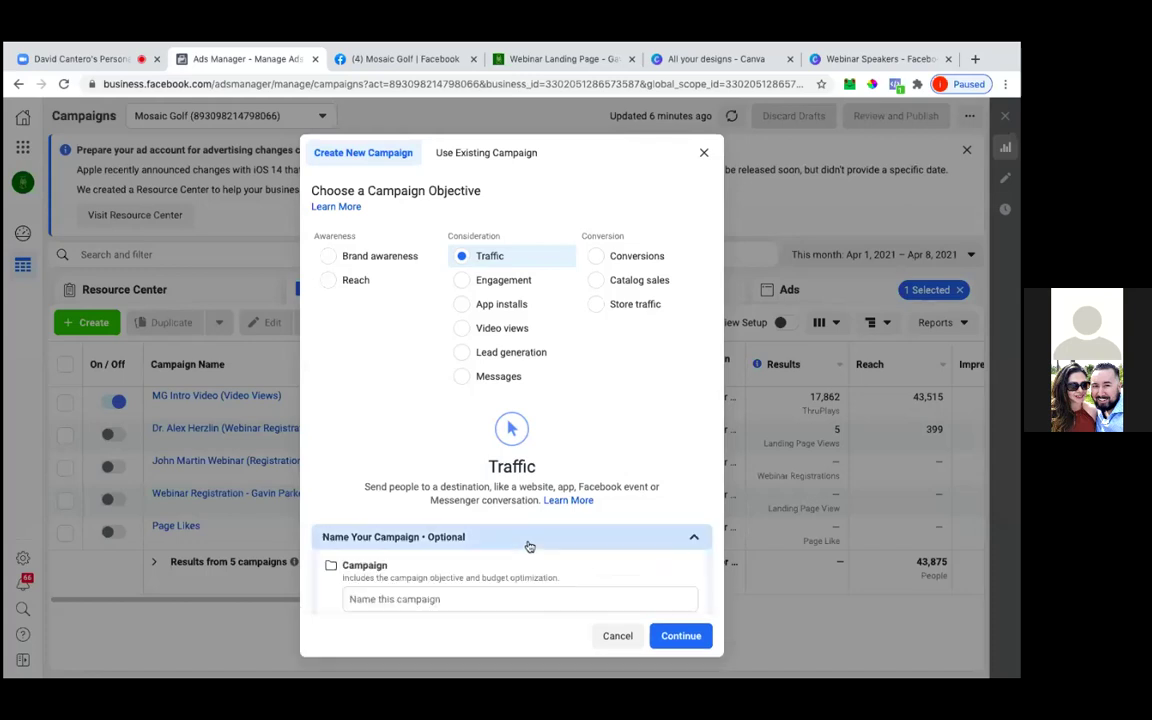
left_click(449, 598)
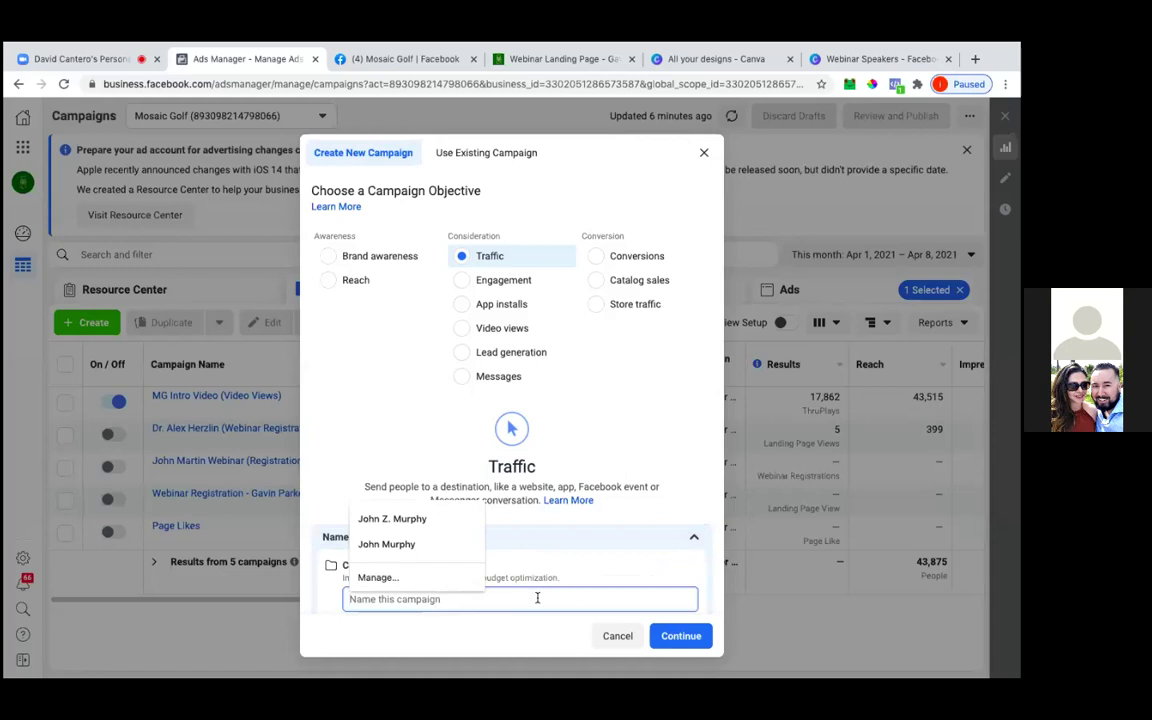
type("Maj")
key("BackSpace")
key("BackSpace")
key("BackSpace")
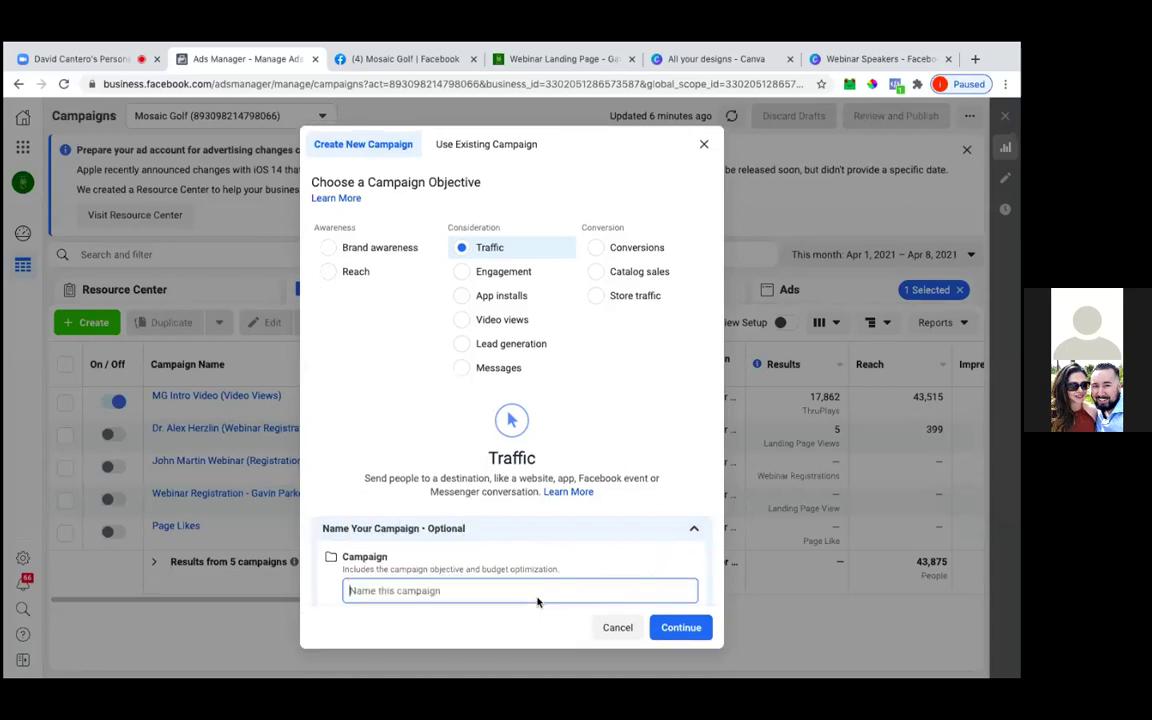
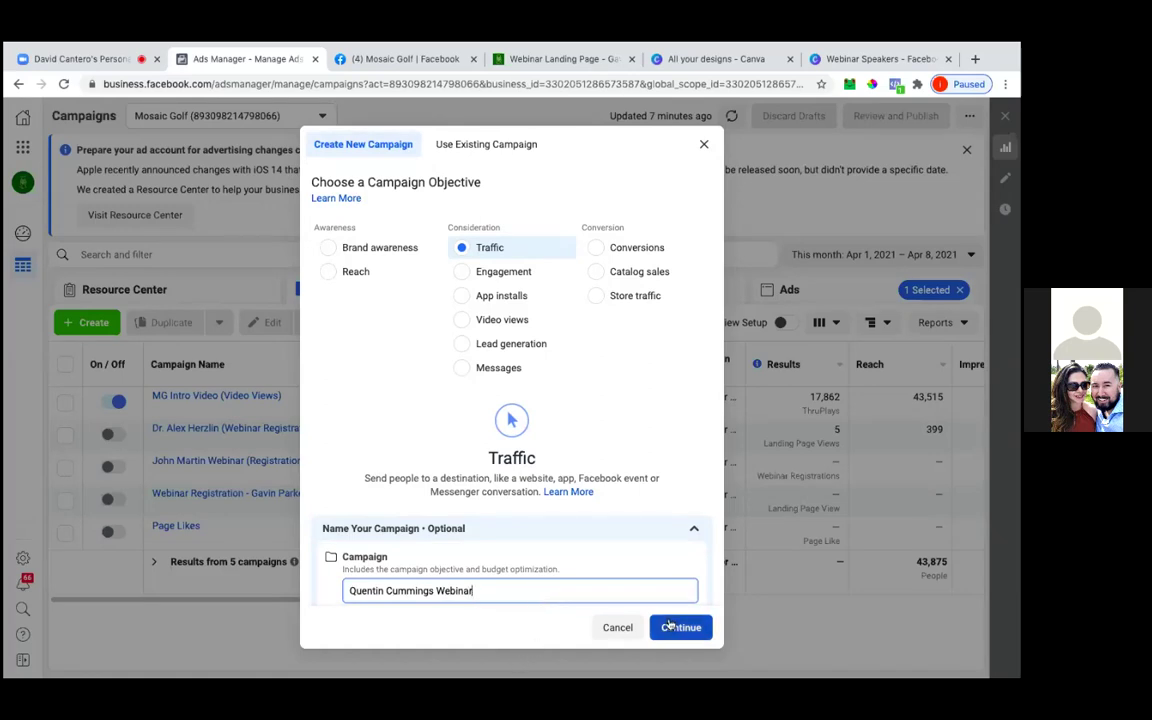
type("(Traffic)")
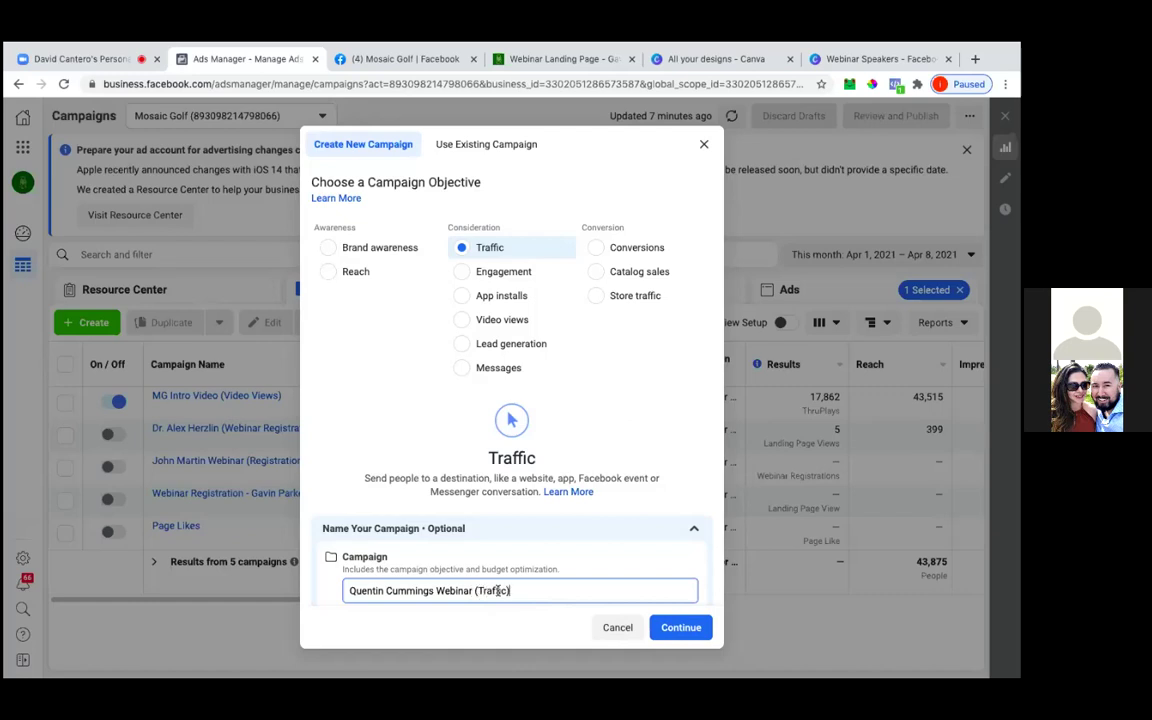
left_click(663, 630)
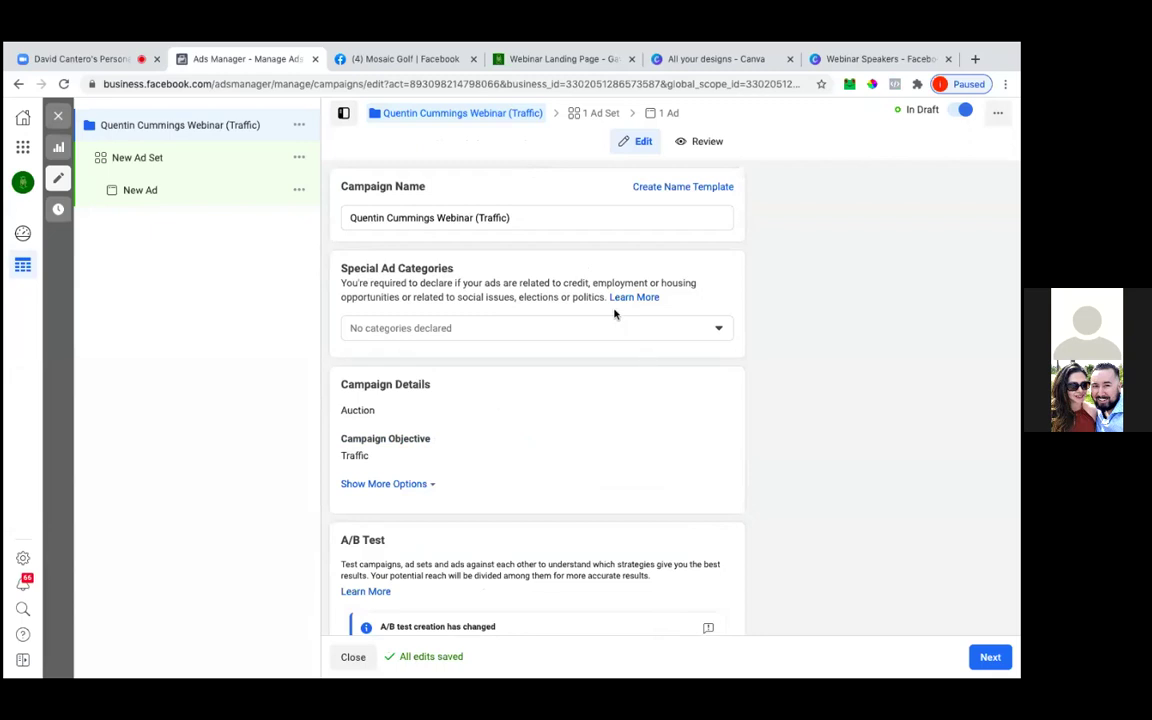
Leave Campaign Budget Optimization off and advance to the ad set settings
scroll(614, 314, "down", 3)
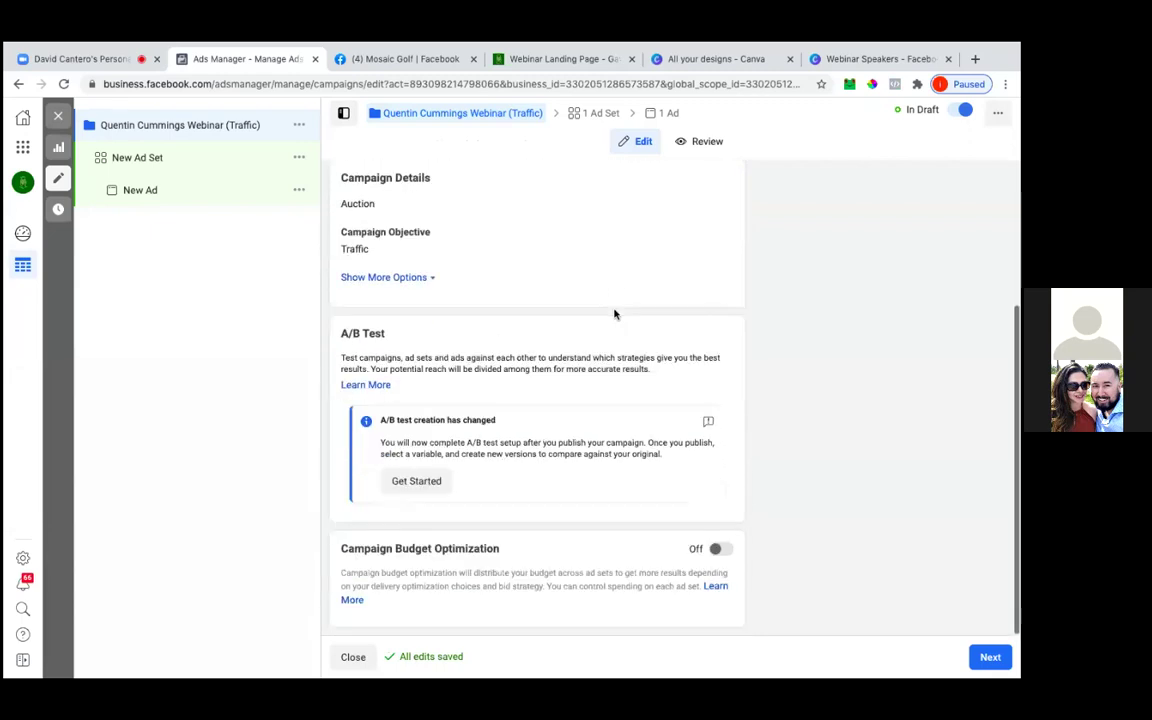
left_click(988, 657)
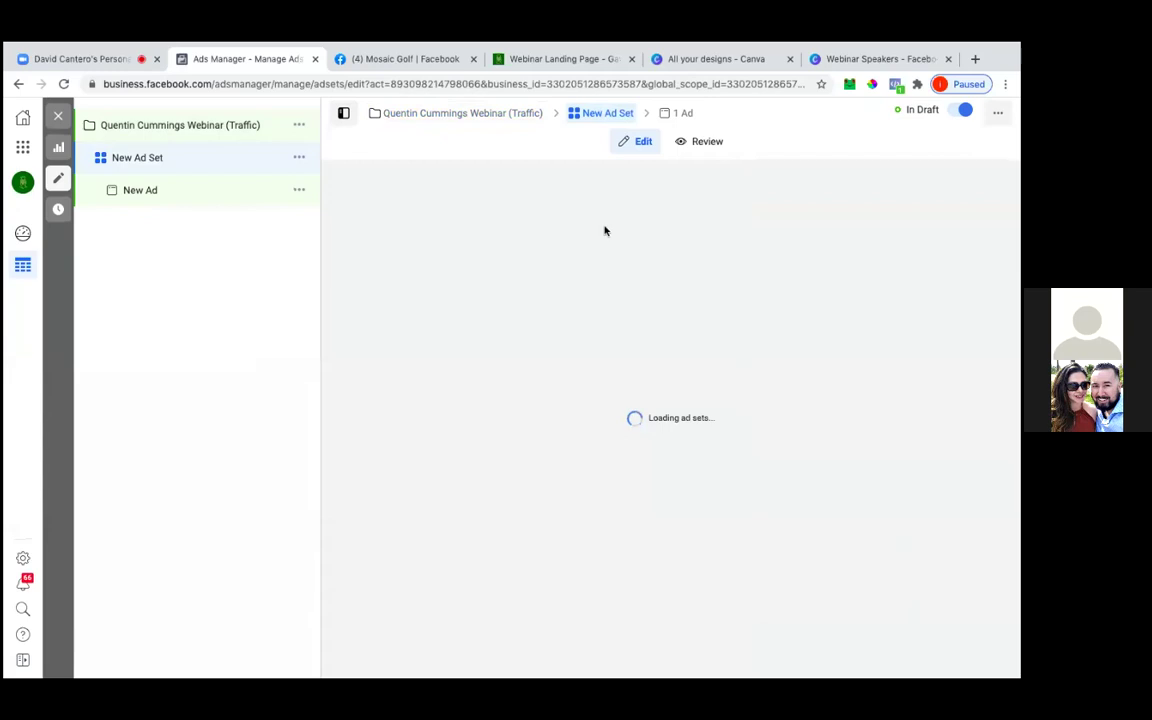
Replace the default ad set name with 'QC Webinar (Retargeted)'
left_click(429, 218)
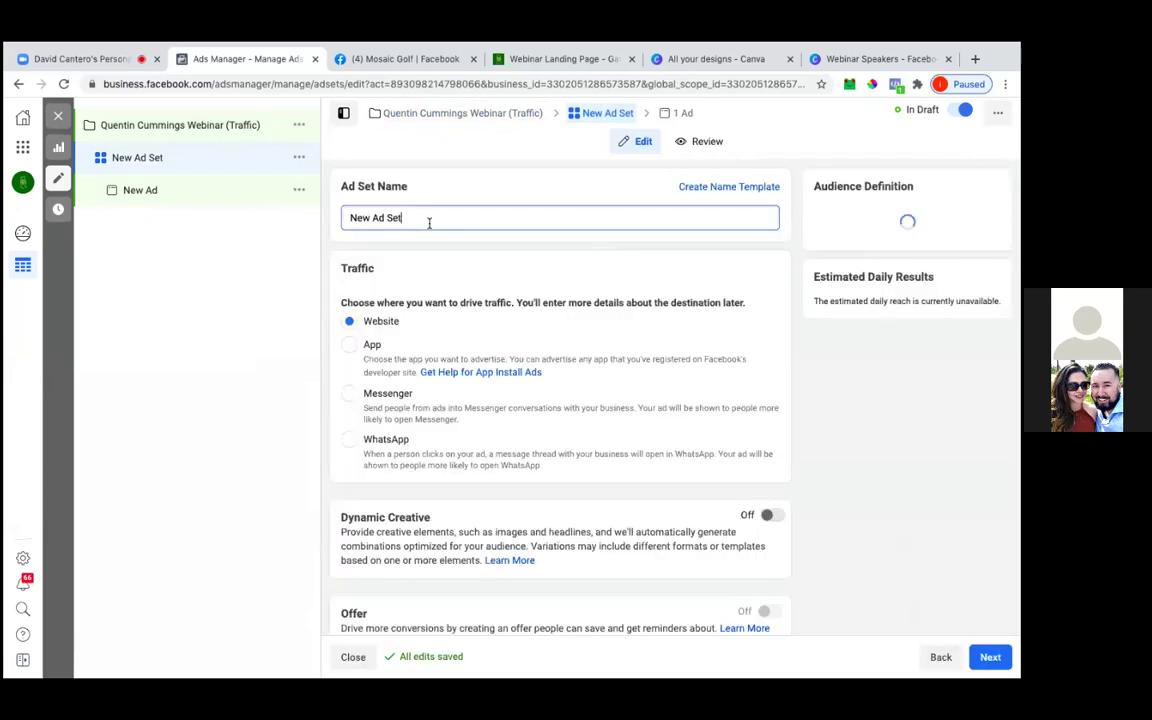
triple_click(429, 218)
left_click(430, 221)
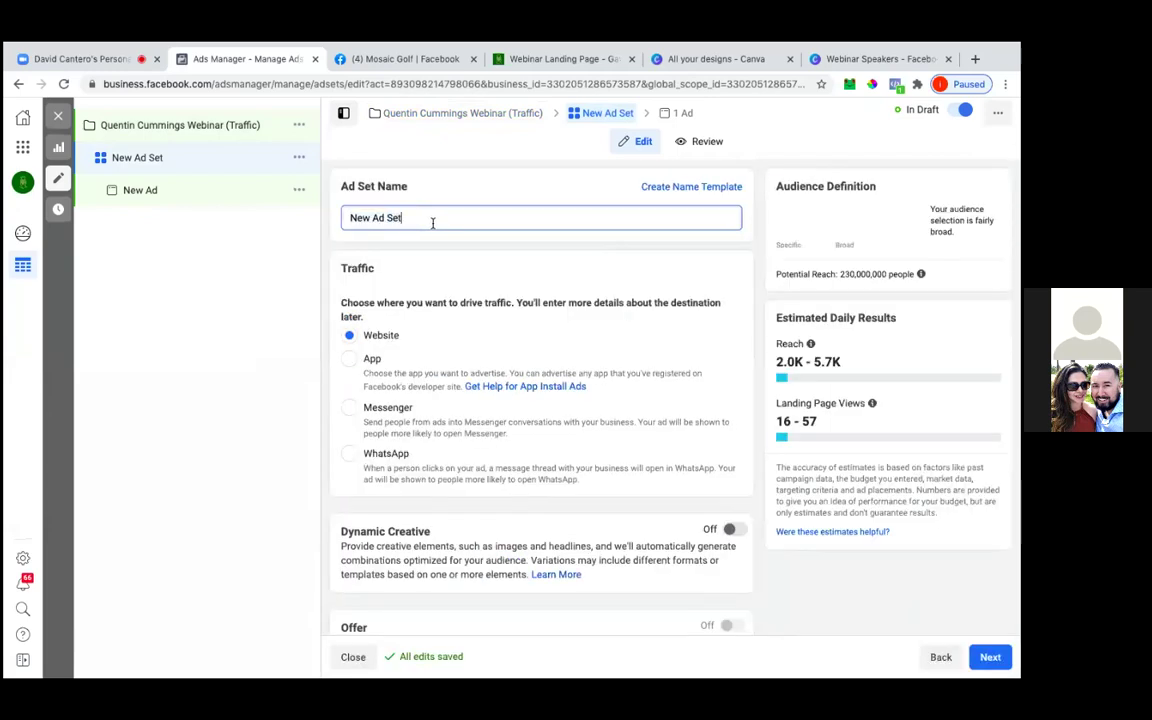
triple_click(431, 221)
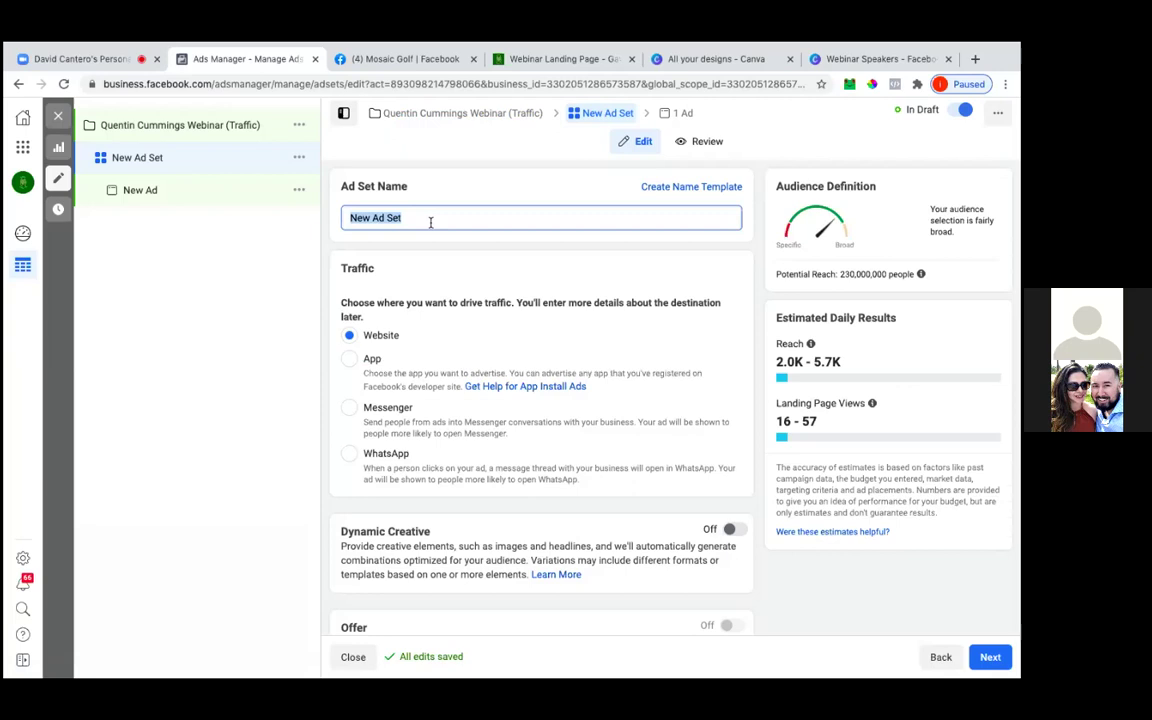
type("QC Webinar (")
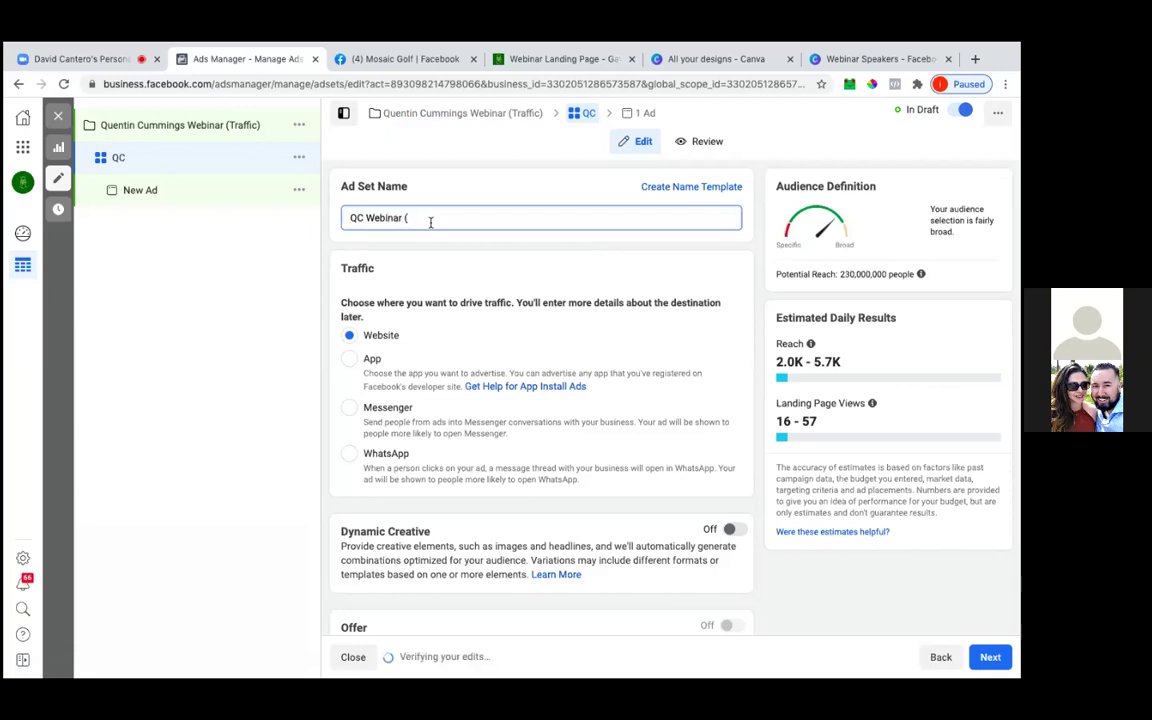
type("Ret")
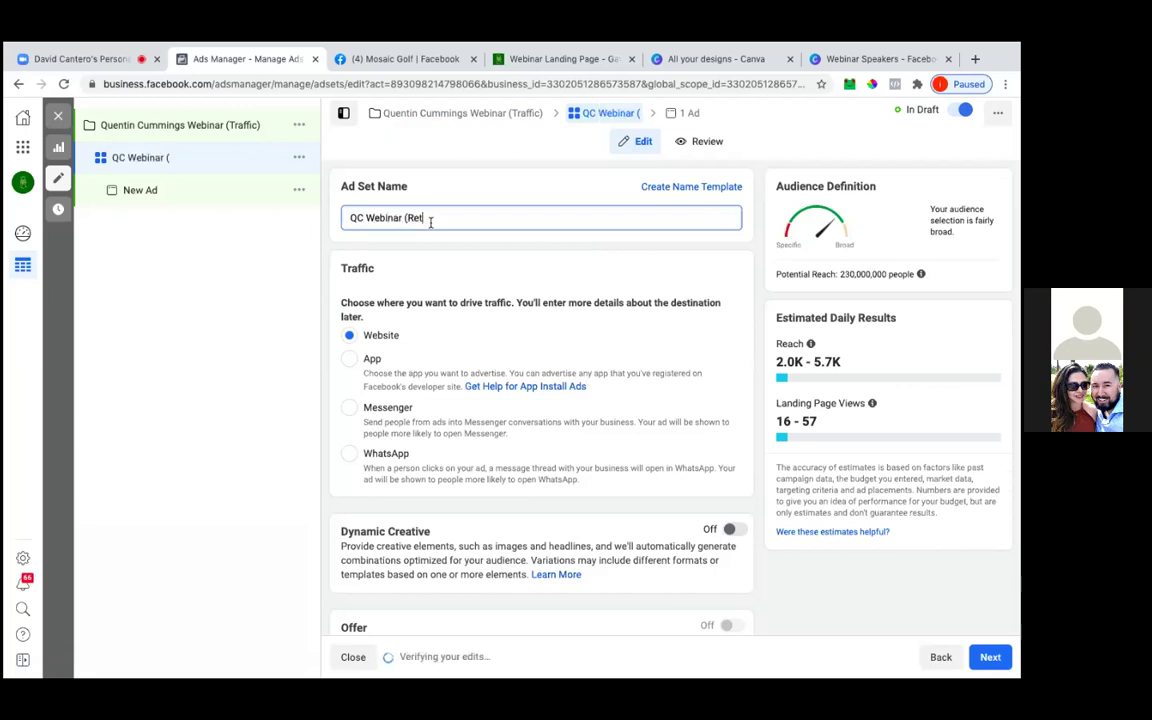
type("arge")
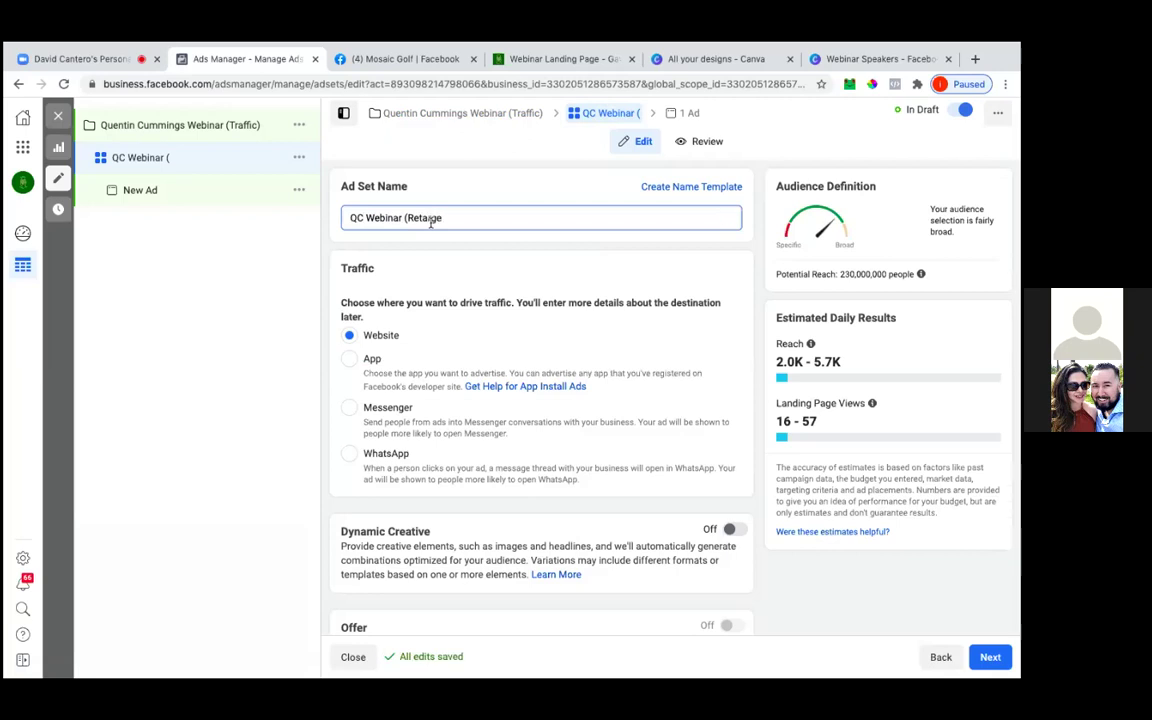
key("BackSpace")
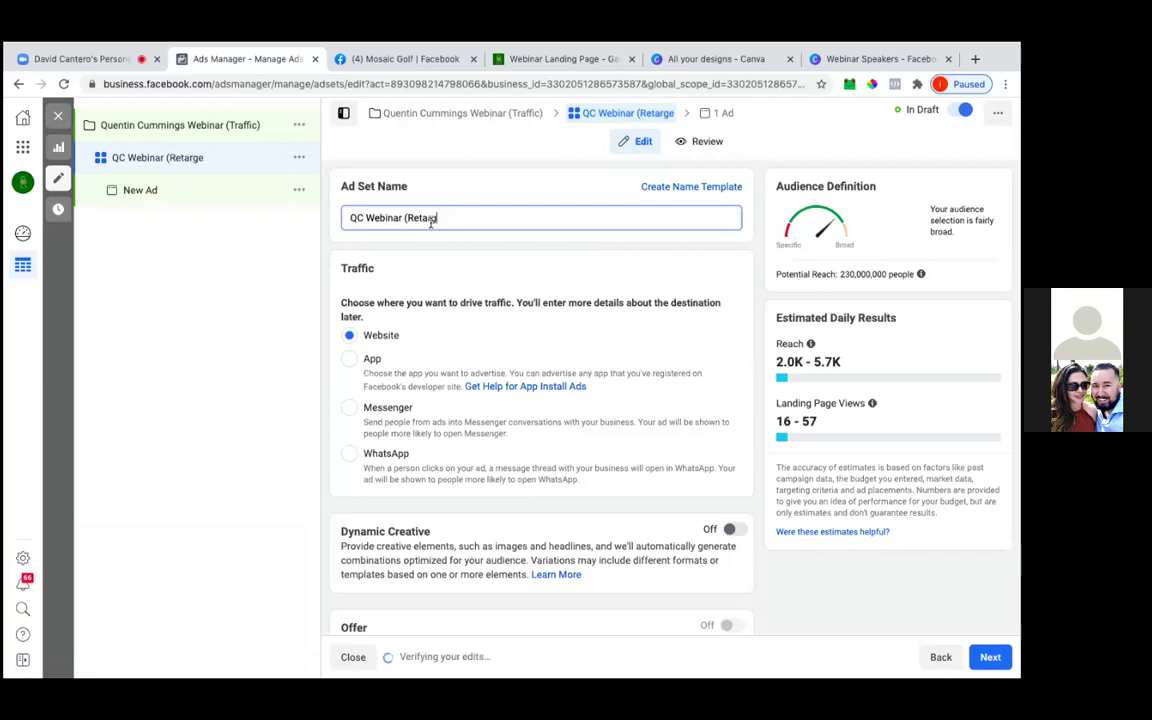
type("eted)")
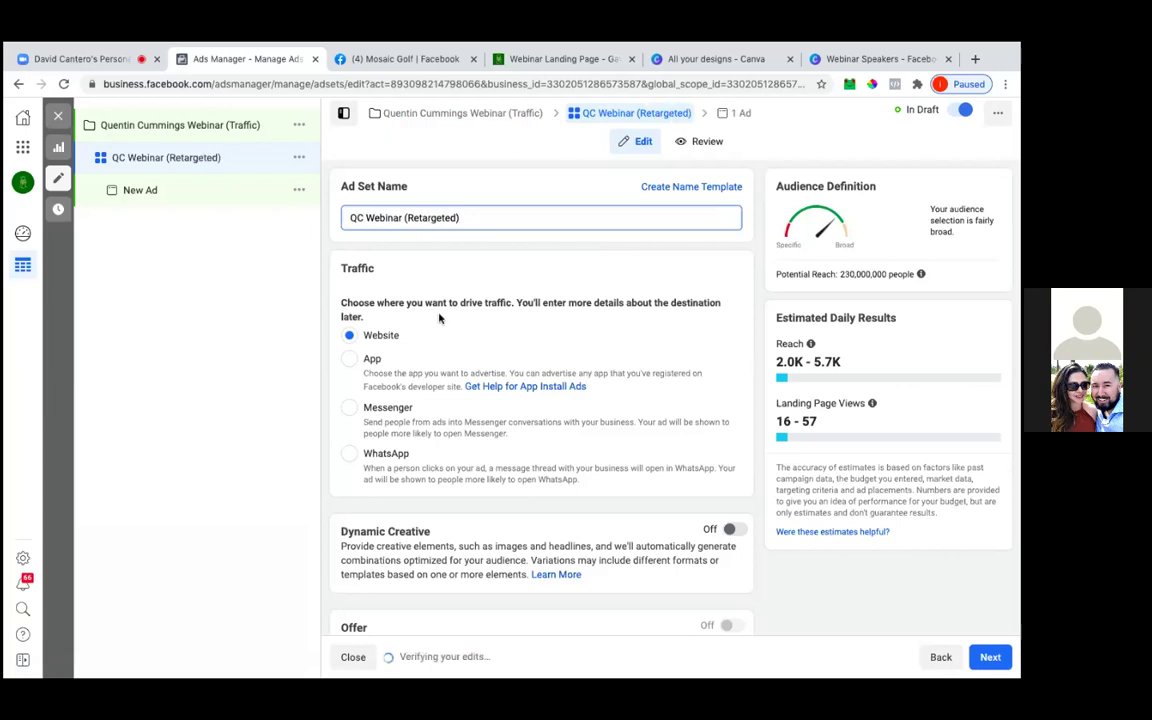
Switch the ad set budget from Daily to Lifetime and set it to $75.00
scroll(438, 318, "down", 1)
scroll(440, 318, "down", 2)
scroll(440, 318, "down", 5)
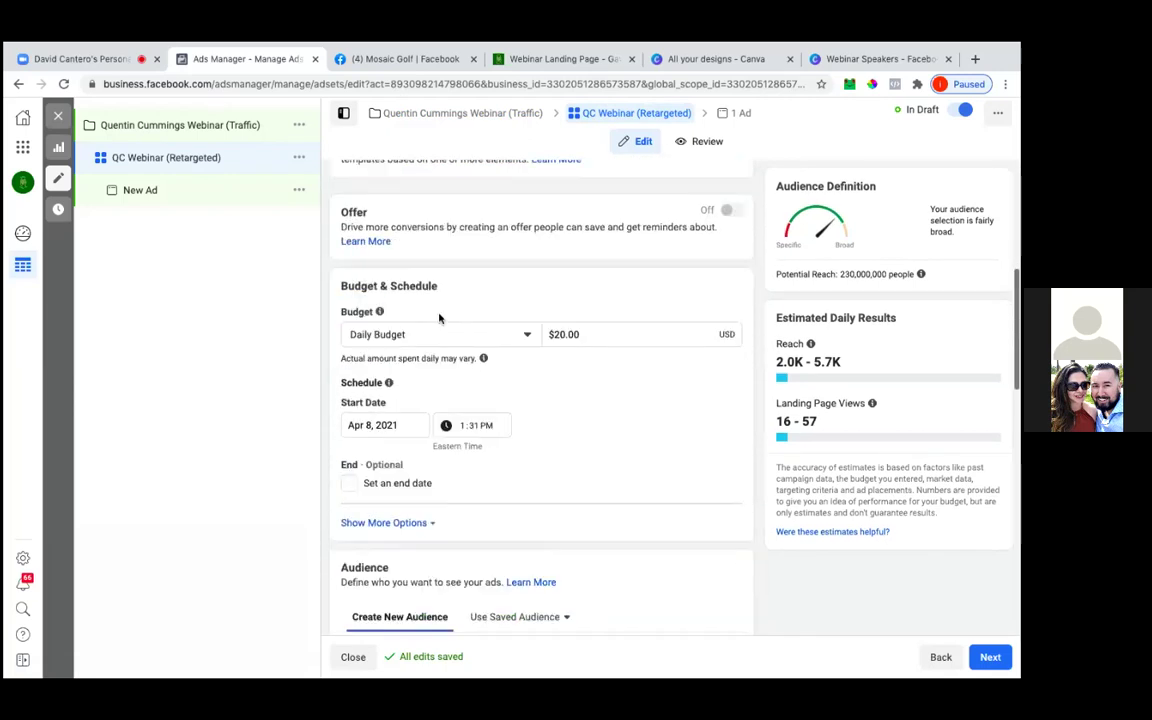
left_click(424, 336)
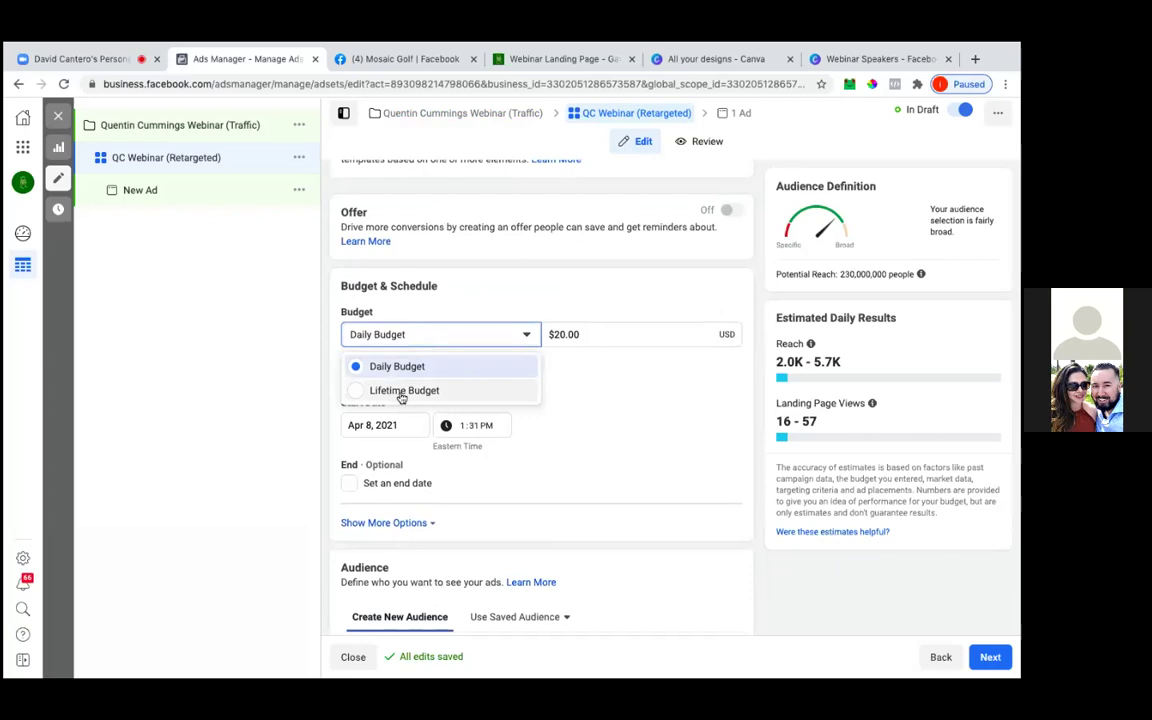
left_click(402, 391)
left_click(560, 336)
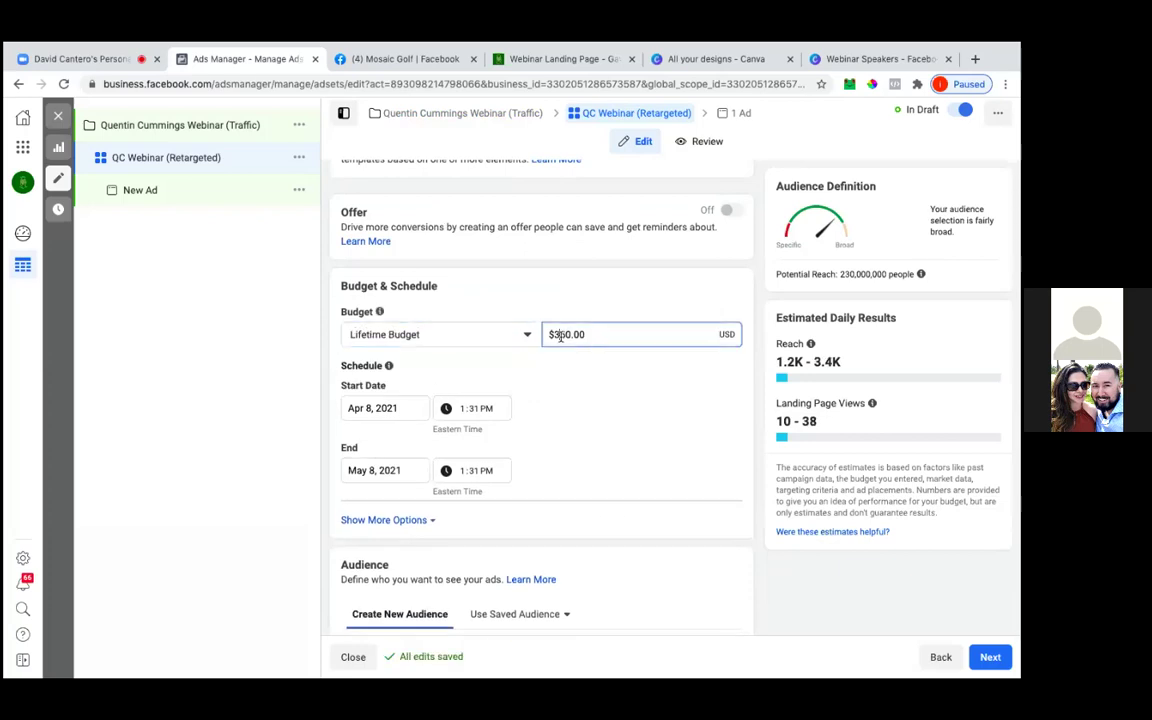
key("BackSpace")
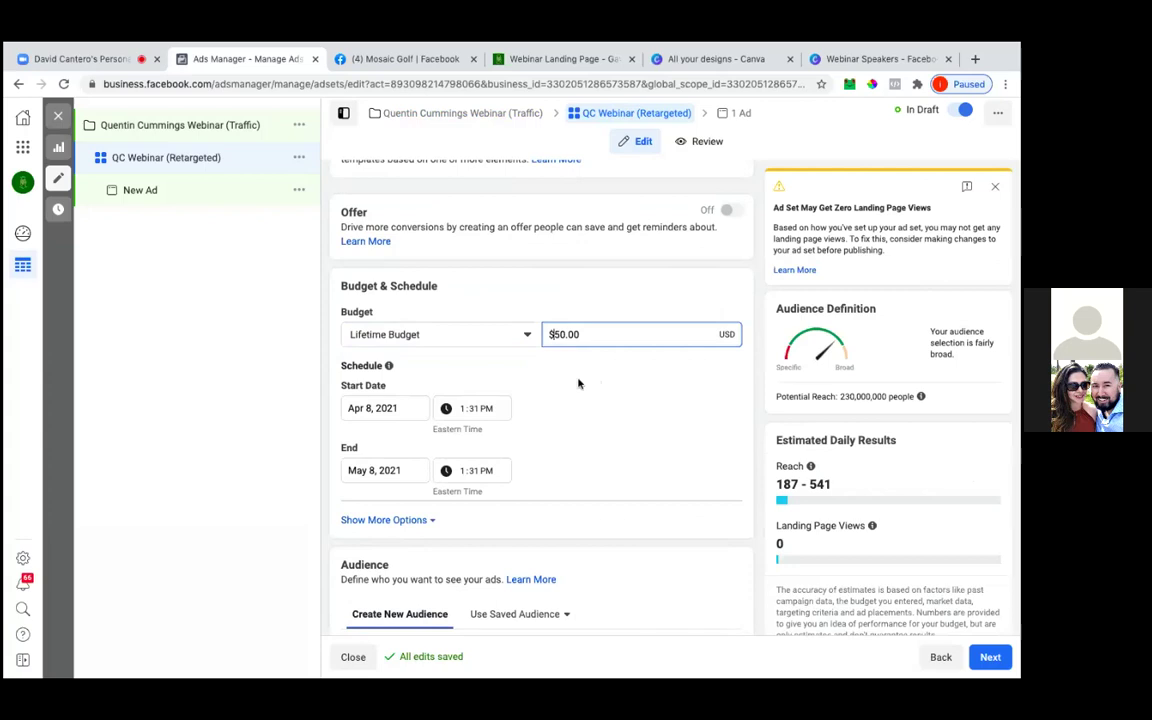
key("Right")
key("BackSpace")
key("Delete")
type("75")
left_click(574, 386)
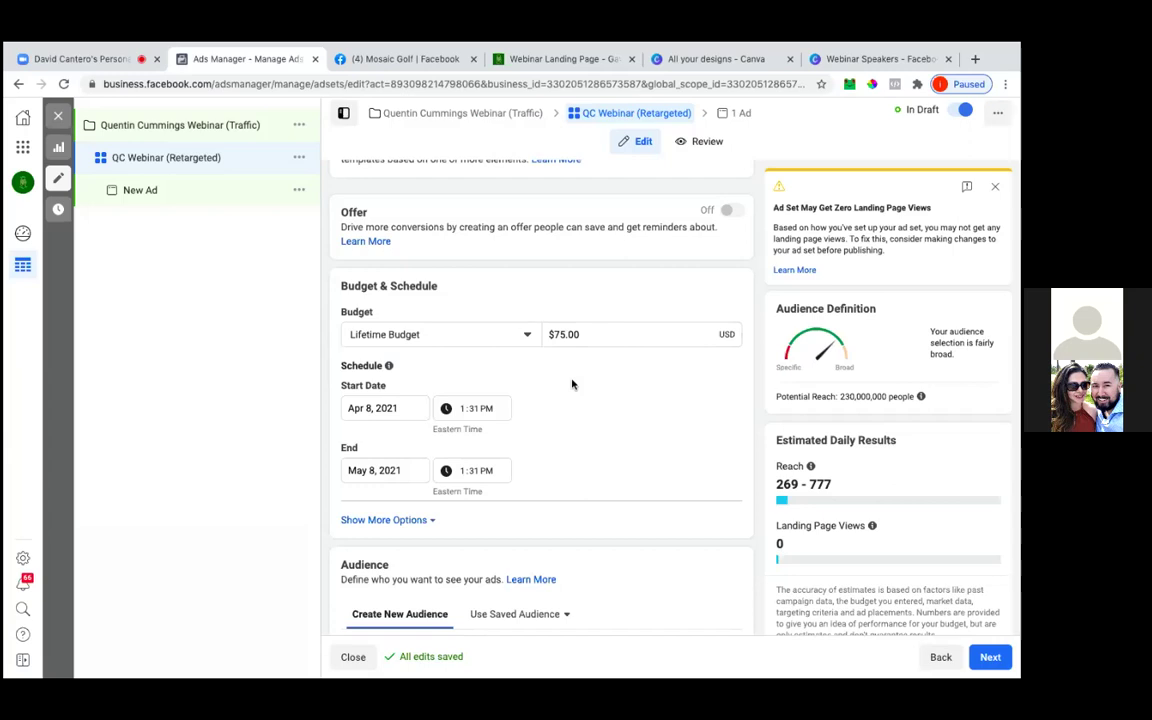
Set the schedule start to Apr 9, 2021 at 6:00 AM
scroll(572, 384, "down", 1)
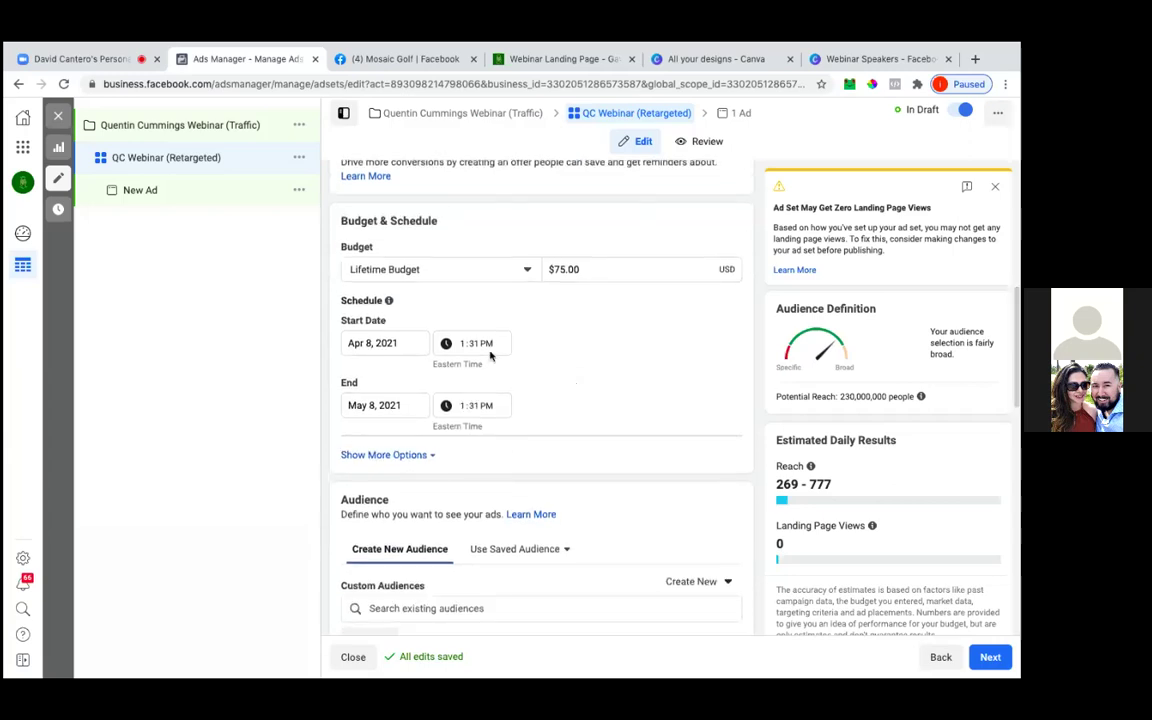
left_click(404, 341)
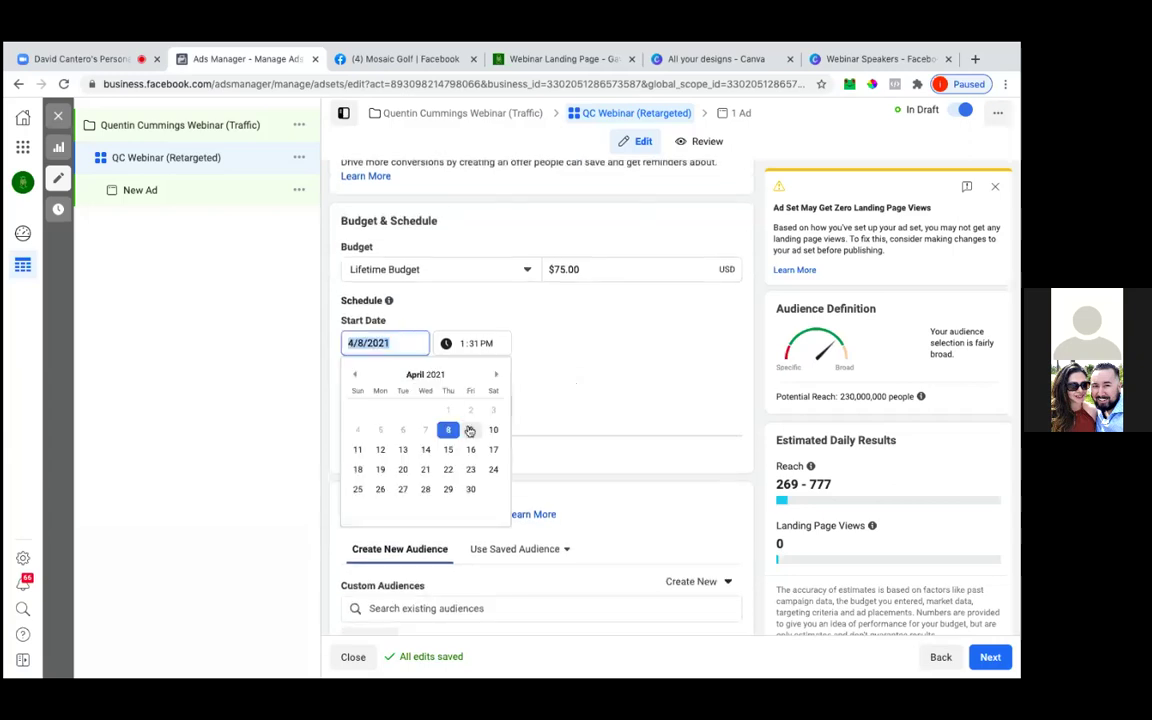
left_click(470, 429)
left_click(463, 343)
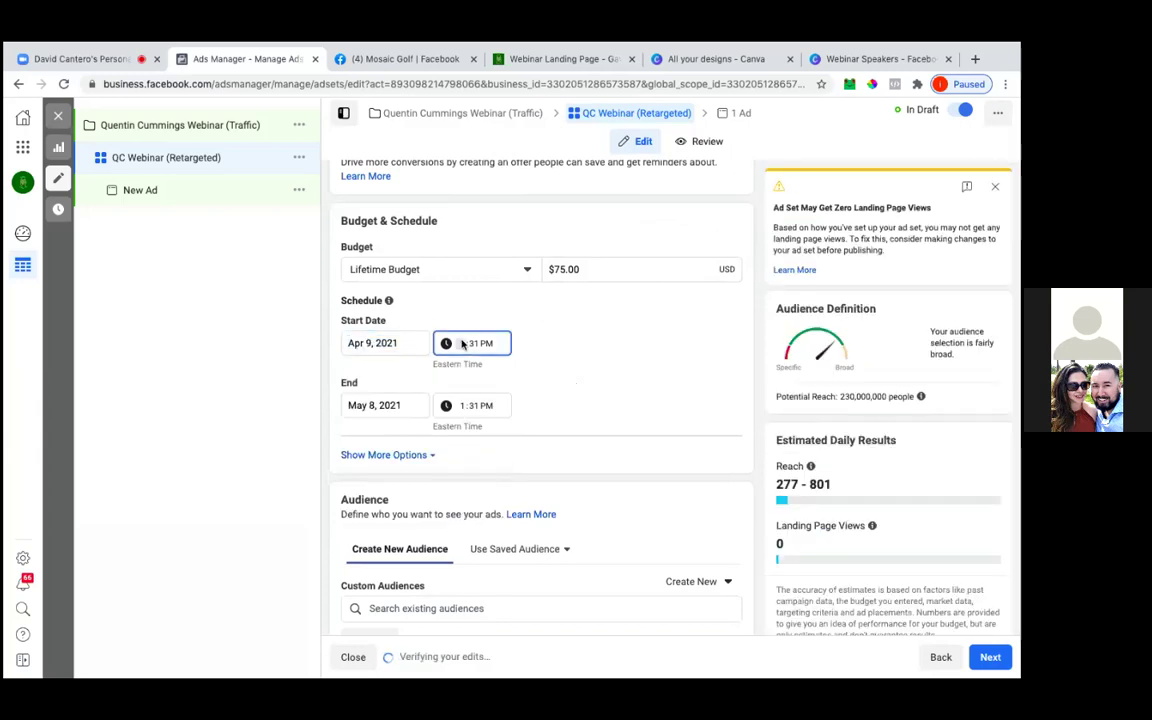
type("600")
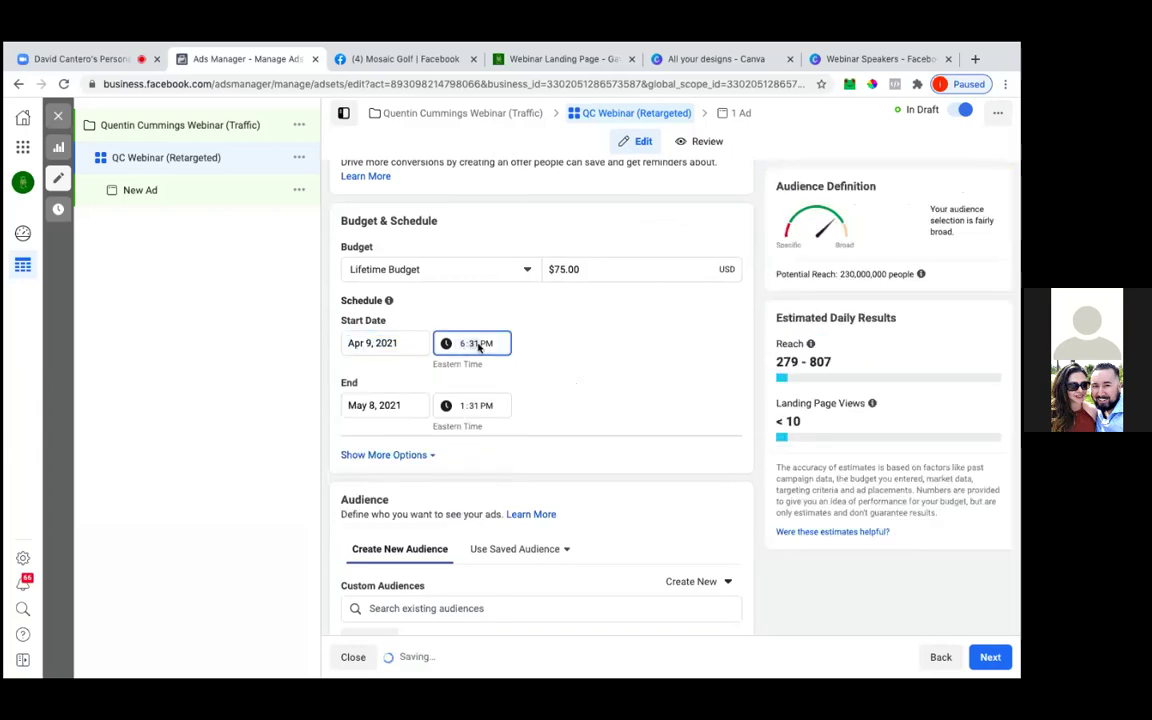
type("a")
left_click(555, 346)
Set the schedule end to Apr 15, 2021 at 4:00 PM
left_click(380, 405)
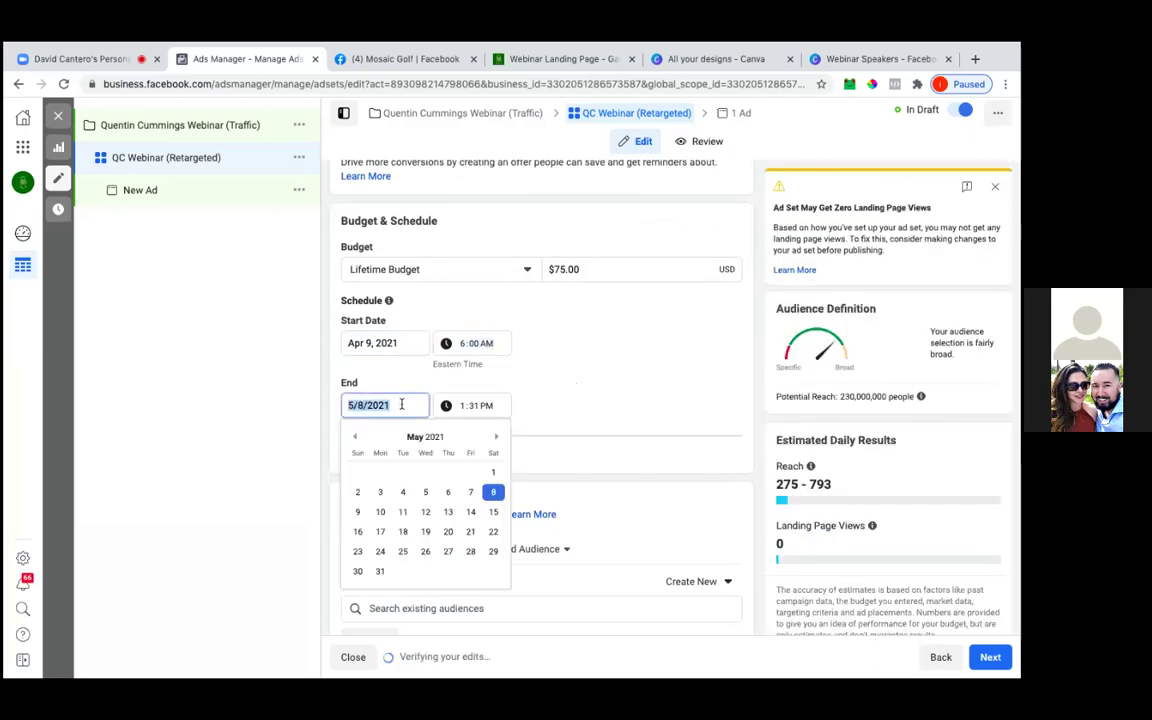
left_click(356, 439)
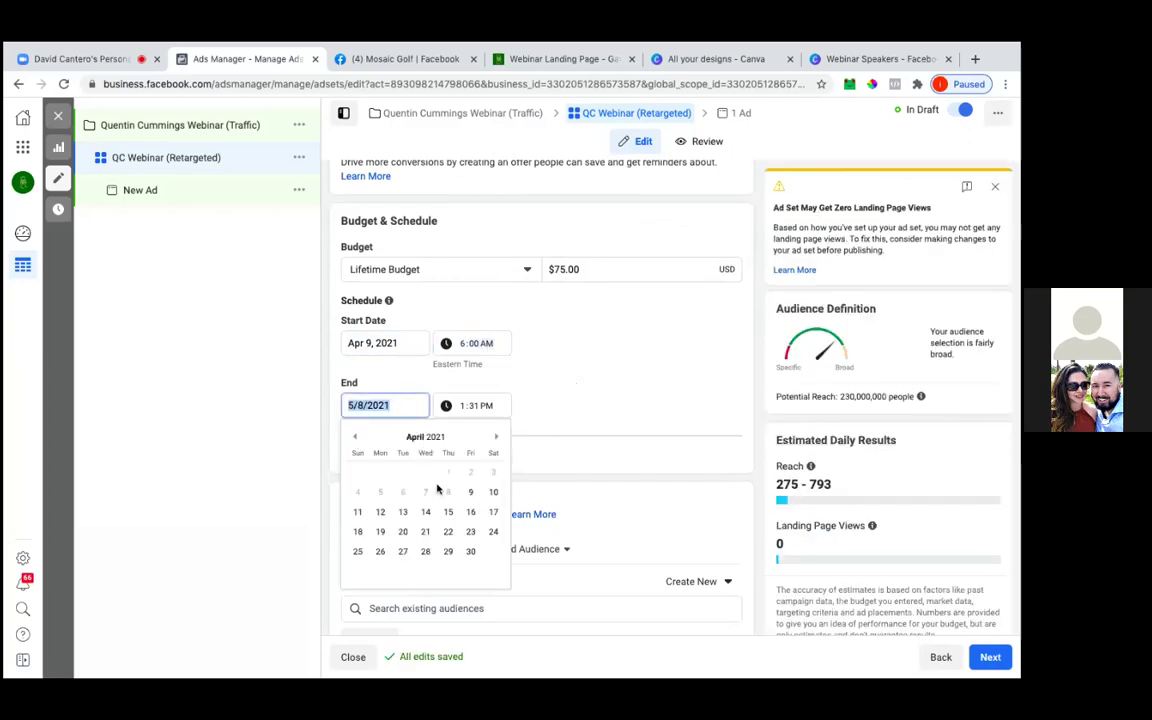
left_click(447, 512)
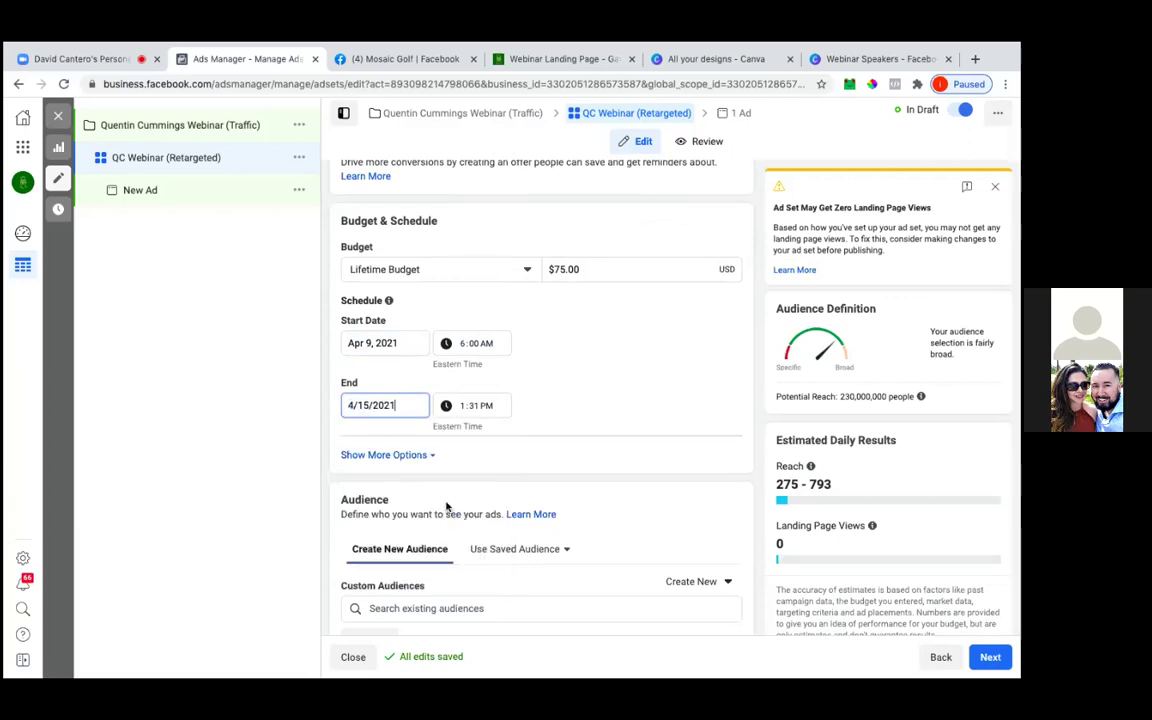
left_click(466, 408)
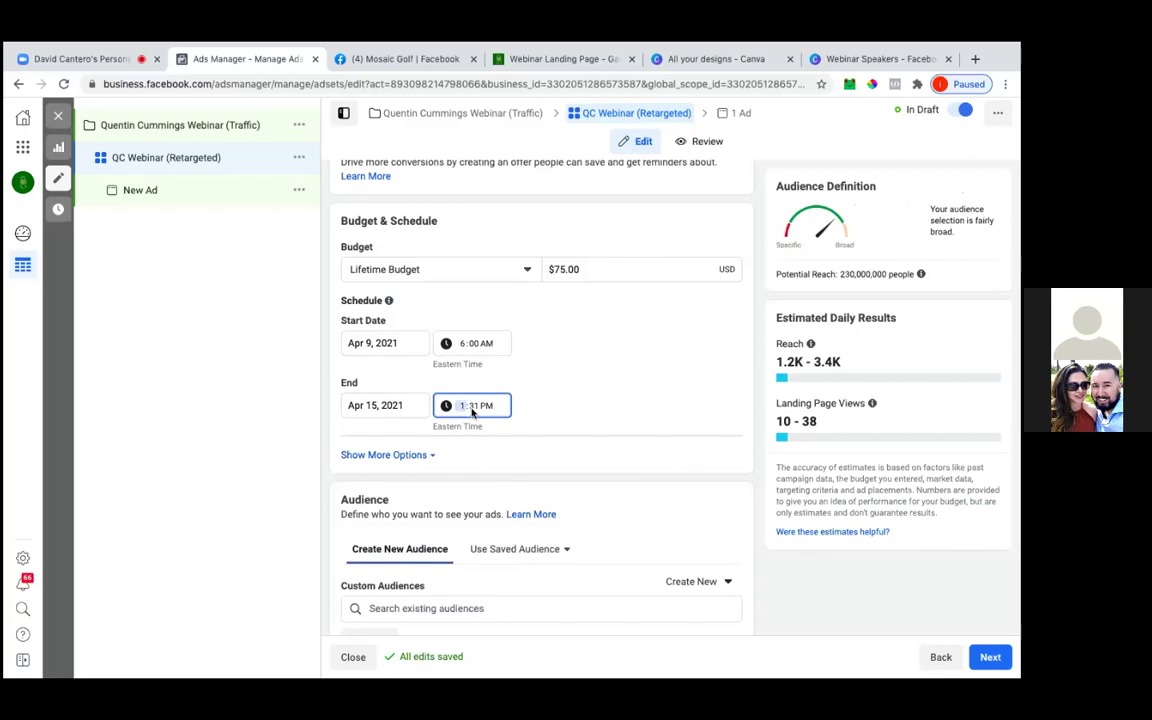
type("300")
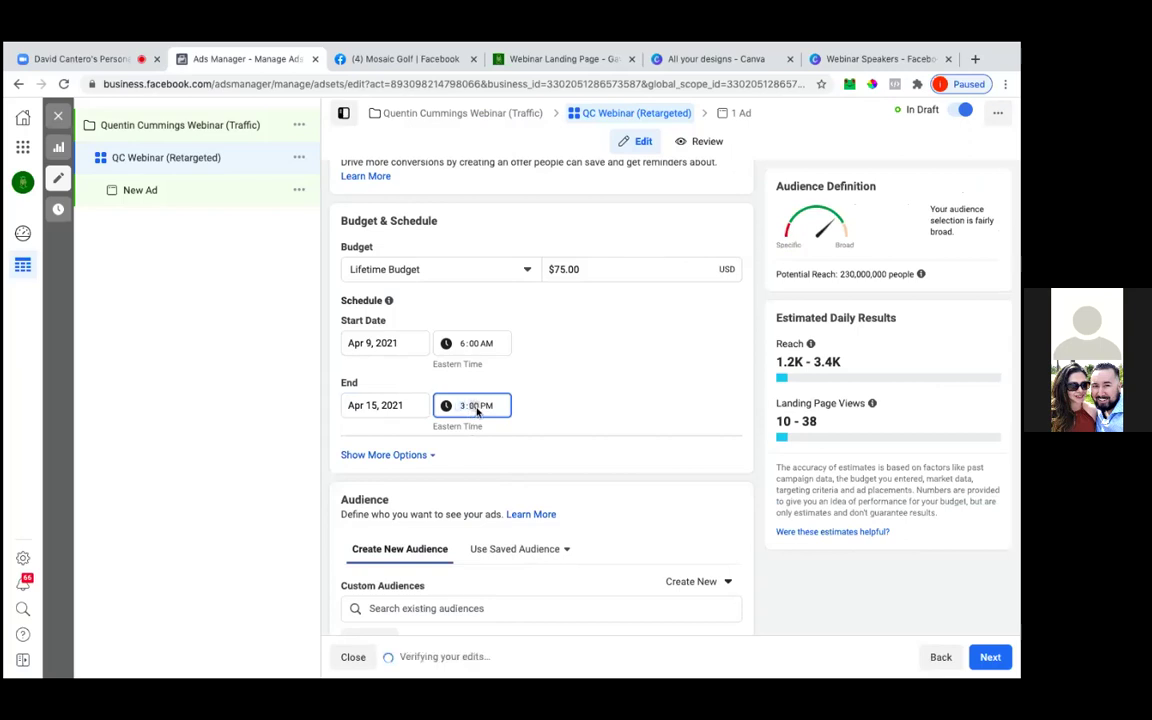
left_click(550, 399)
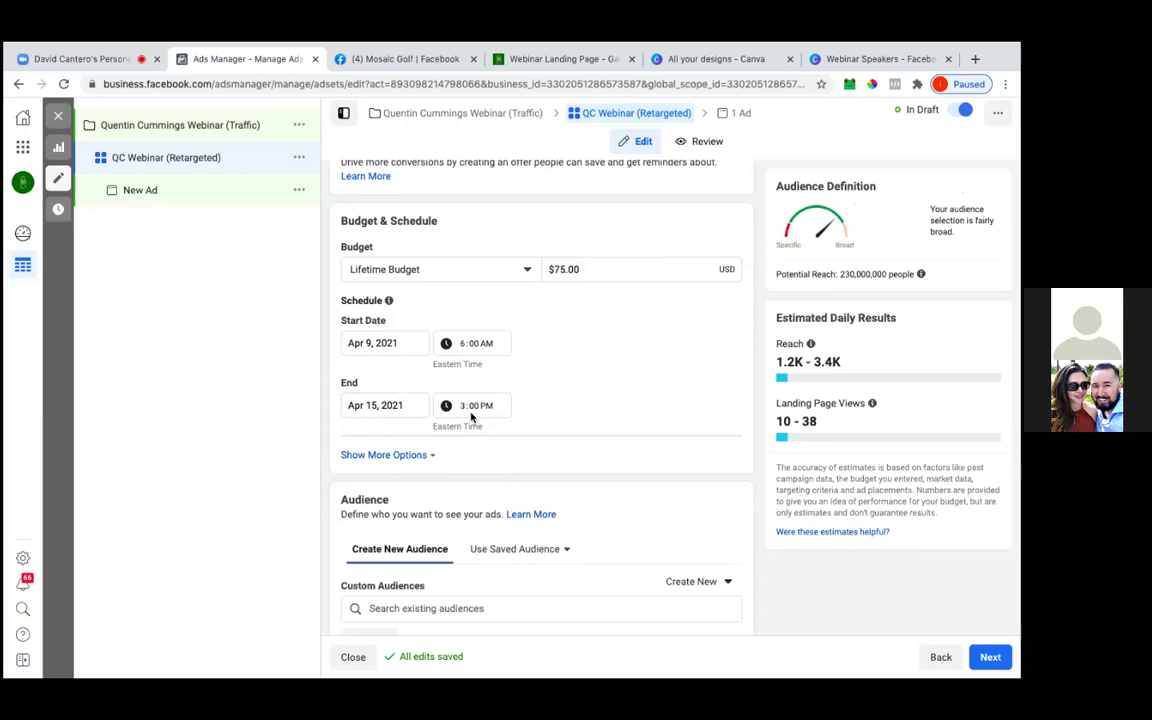
left_click(464, 408)
type("4")
left_click(505, 400)
left_click(424, 457)
Include the Introducing MG (25%) custom audience in the ad set
scroll(504, 473, "down", 1)
scroll(504, 473, "down", 4)
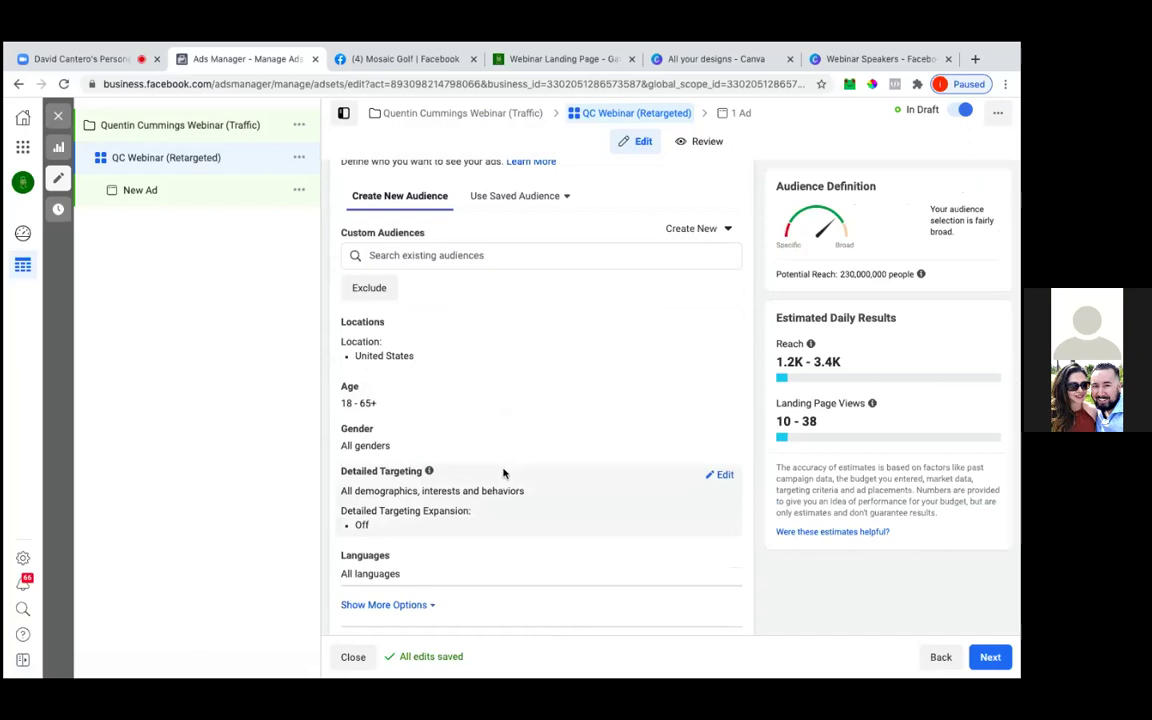
left_click(454, 257)
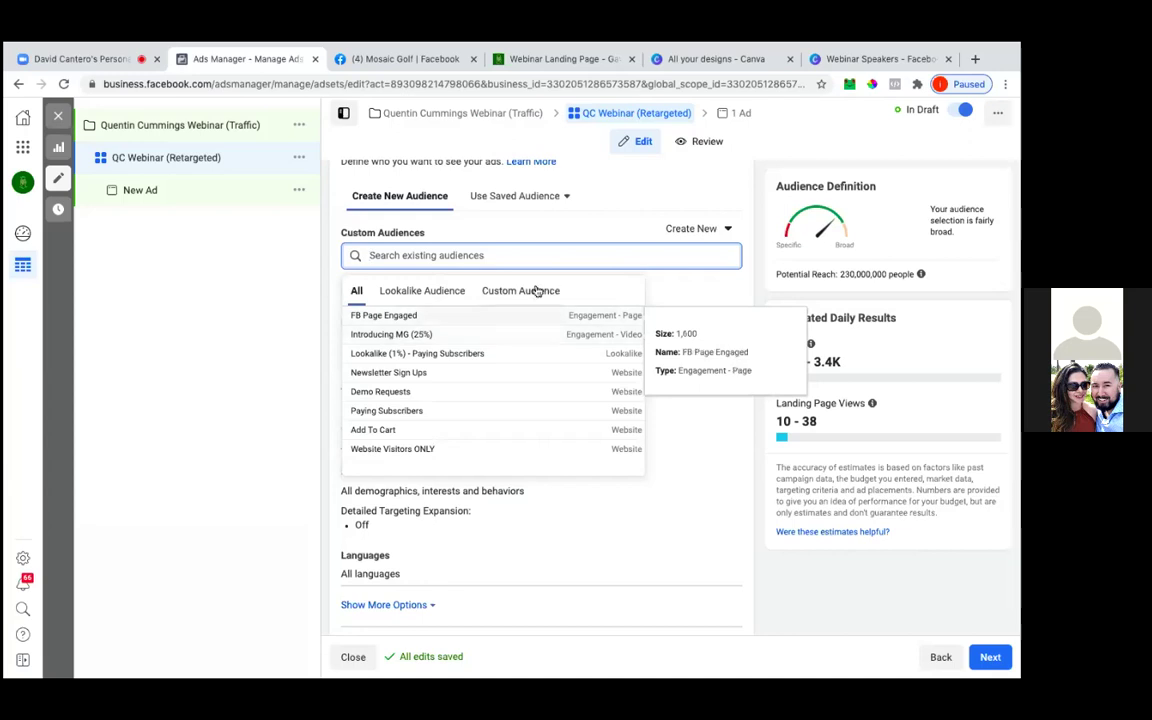
left_click(376, 338)
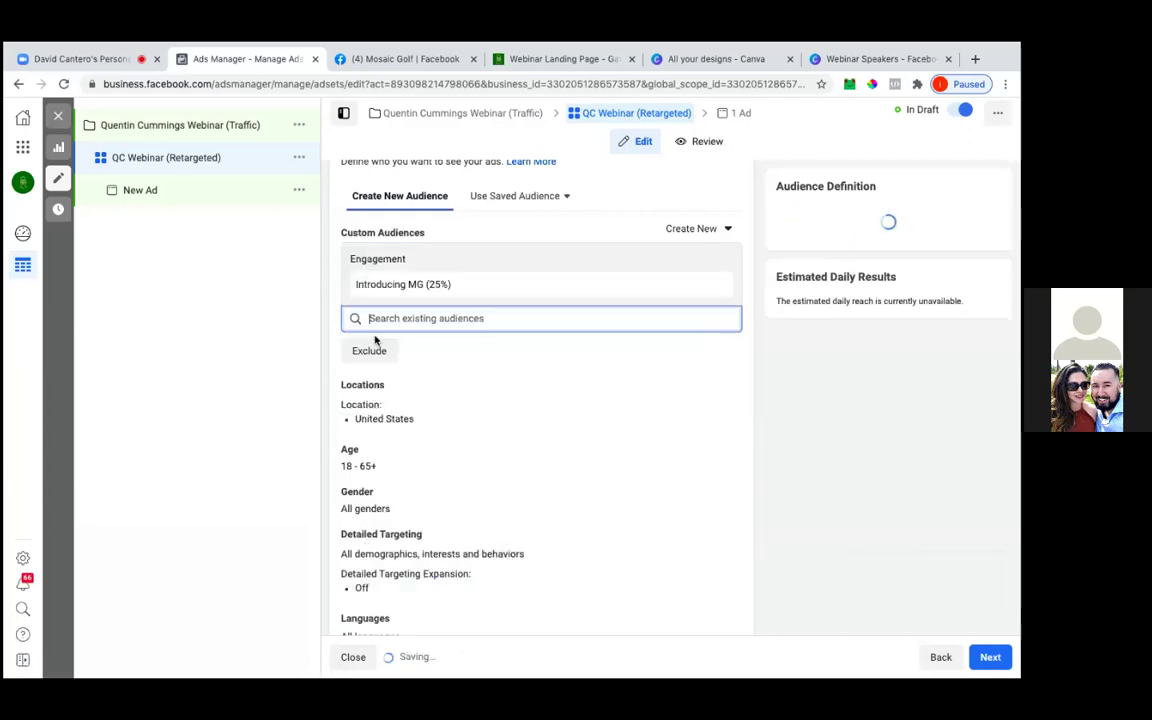
left_click(254, 349)
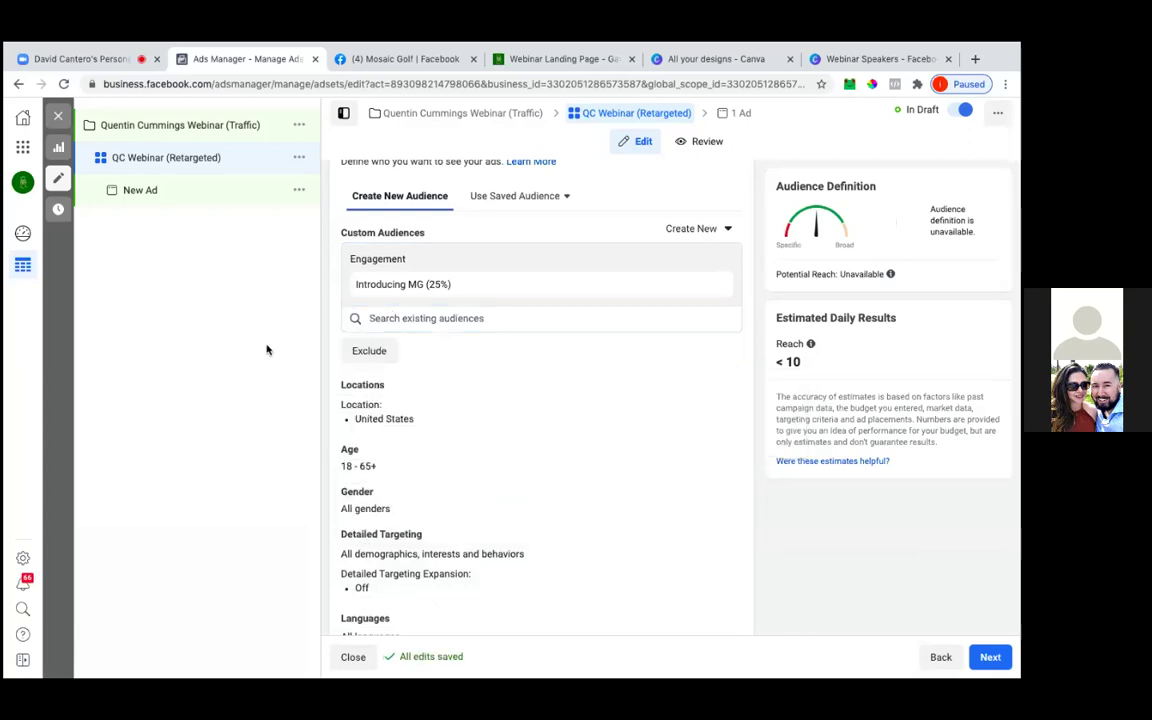
Exclude the Paying Subscribers audience from the ad set
left_click(356, 353)
left_click(390, 387)
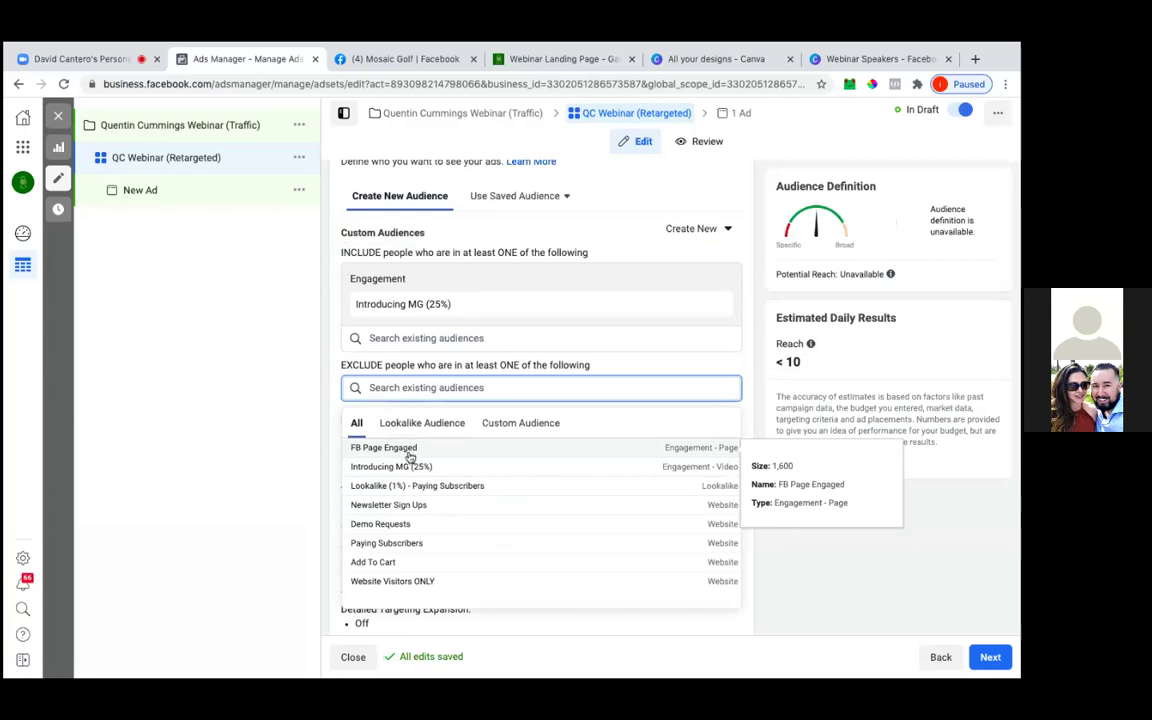
scroll(477, 490, "down", 1)
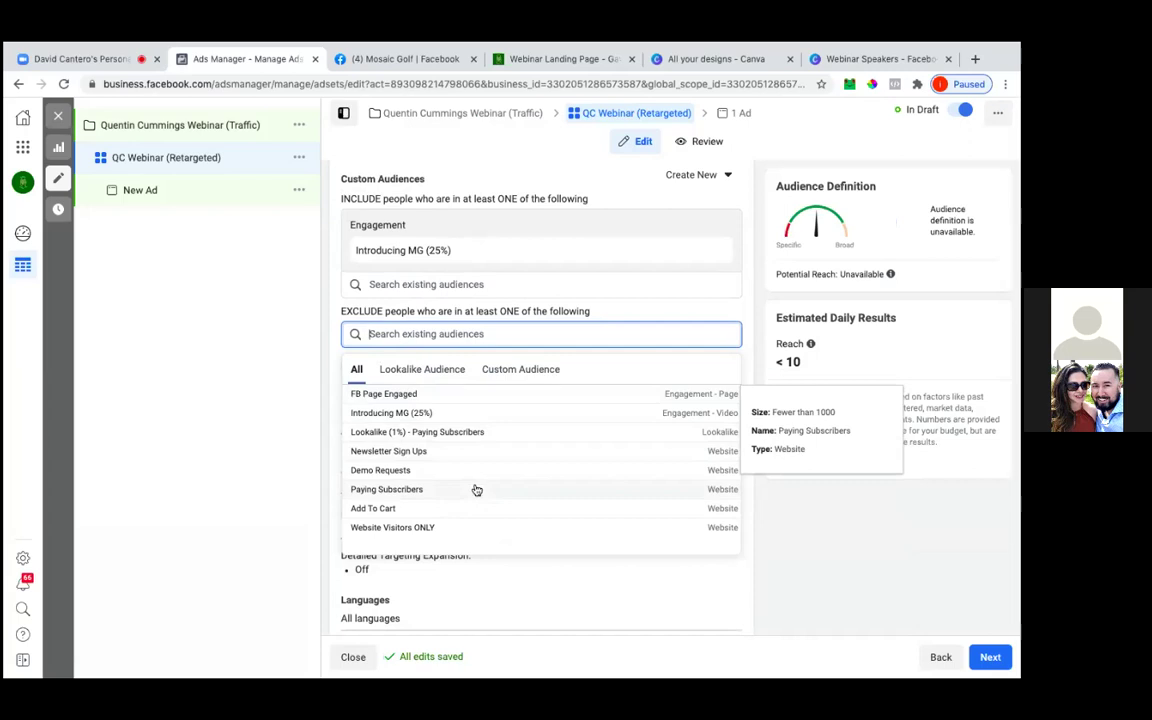
left_click(410, 490)
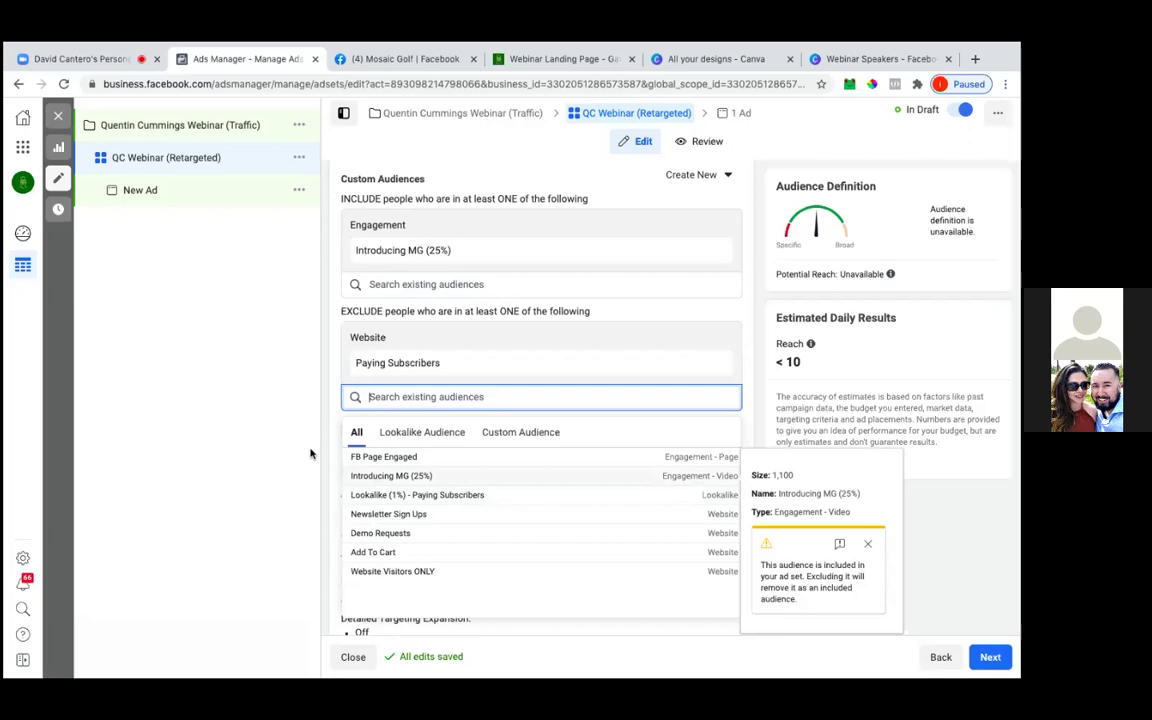
left_click(310, 453)
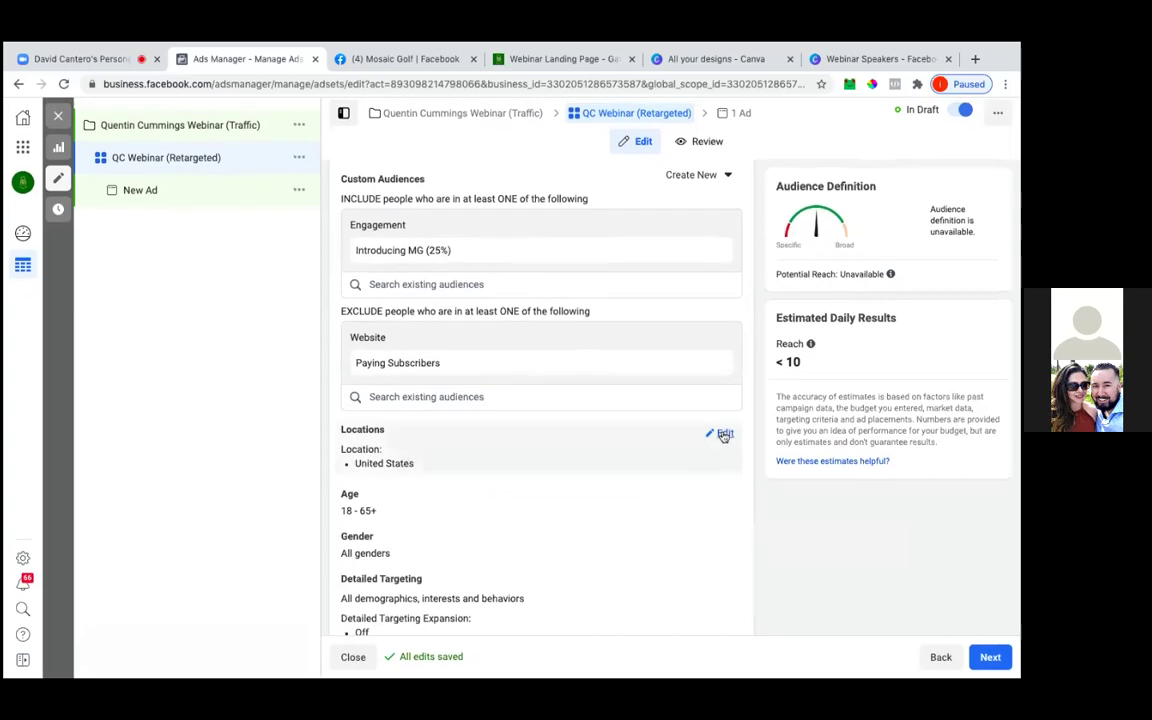
Add Australia to the ad set's targeted locations
left_click(720, 435)
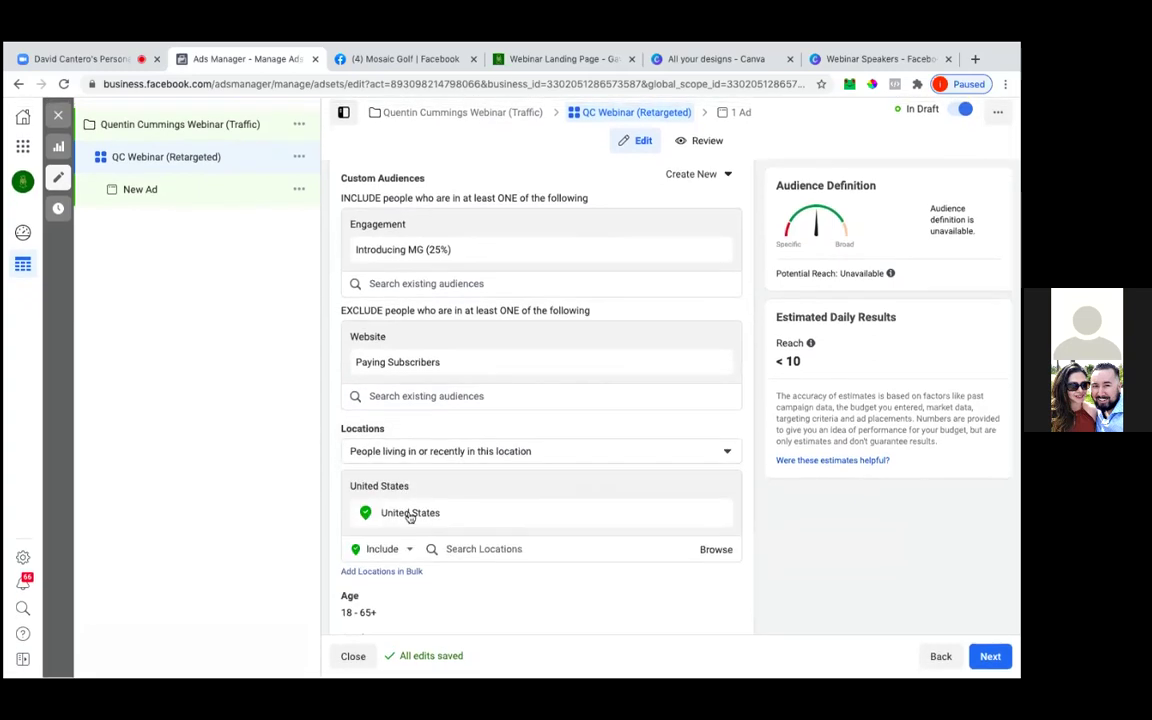
left_click(468, 549)
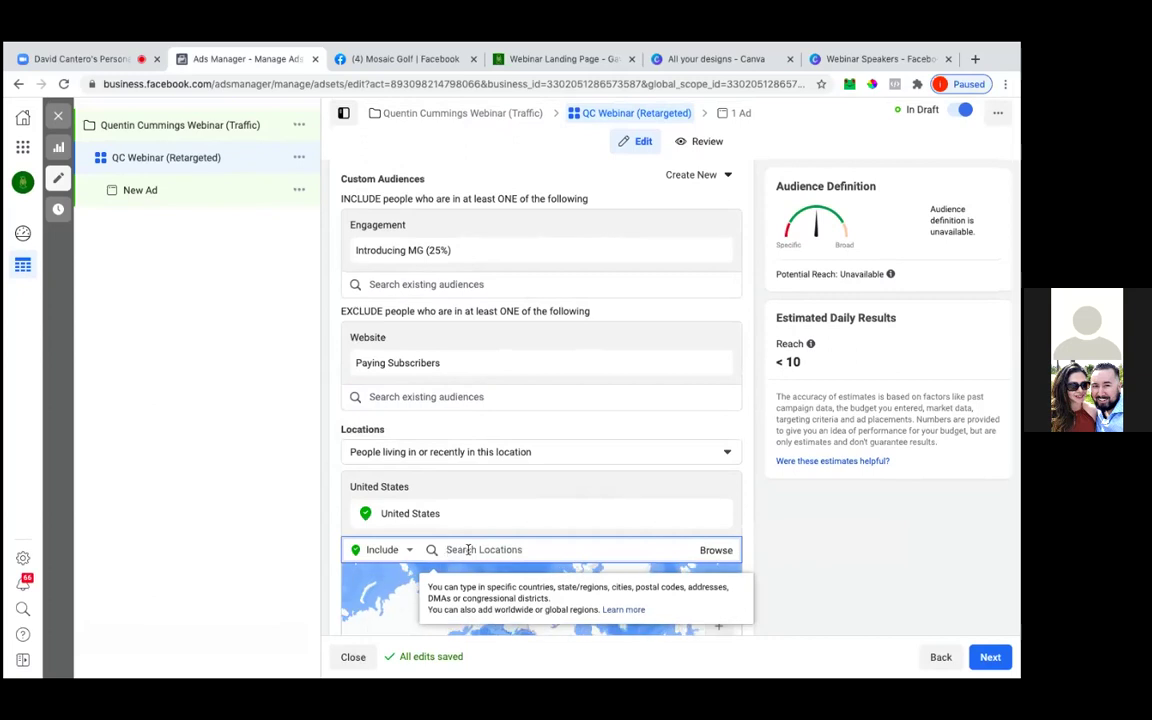
type("aus")
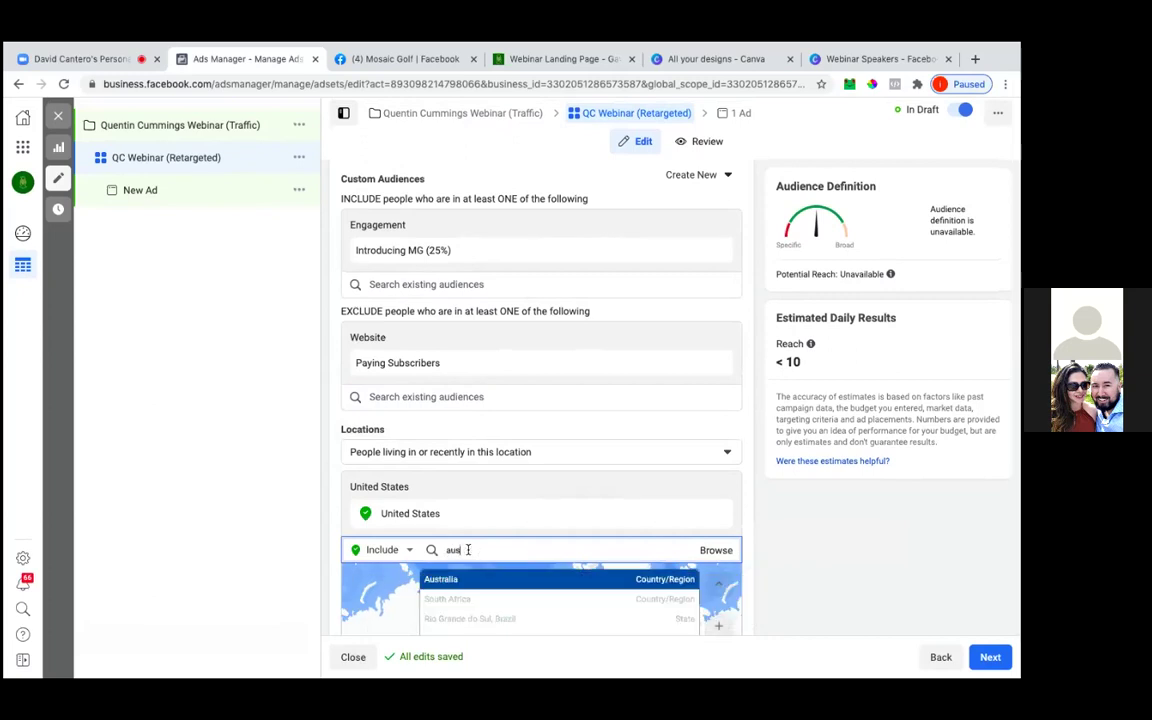
left_click(458, 580)
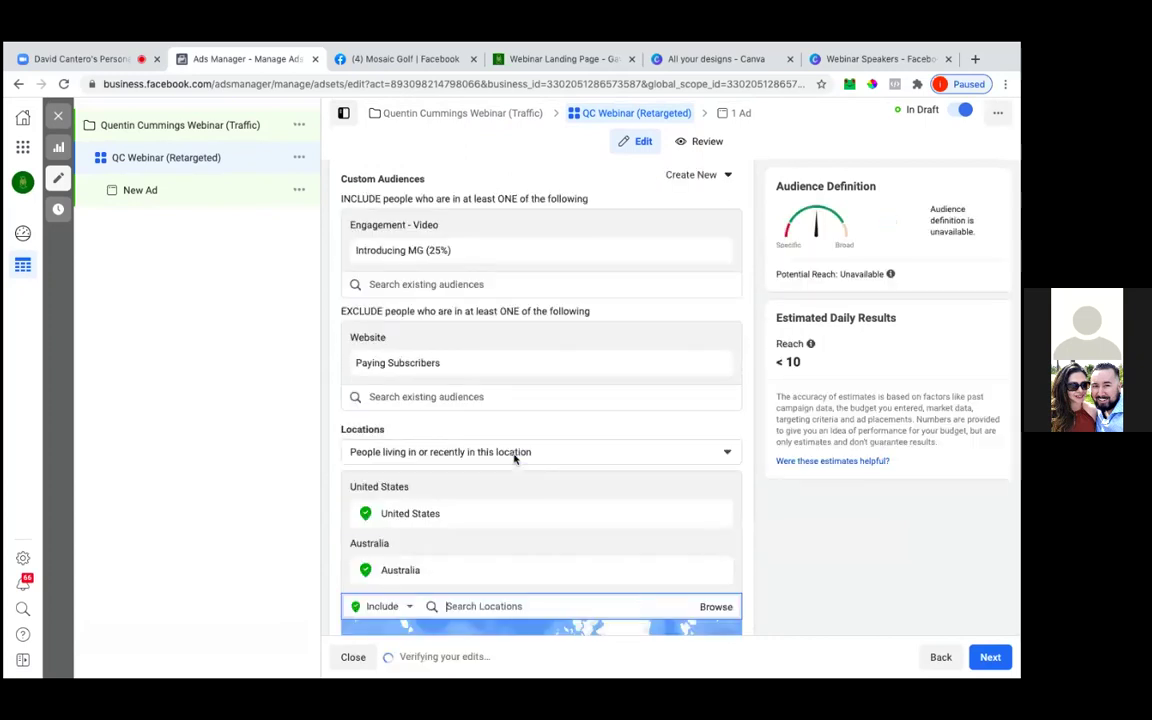
Search for China and Japan as locations without adding either
scroll(528, 484, "down", 1)
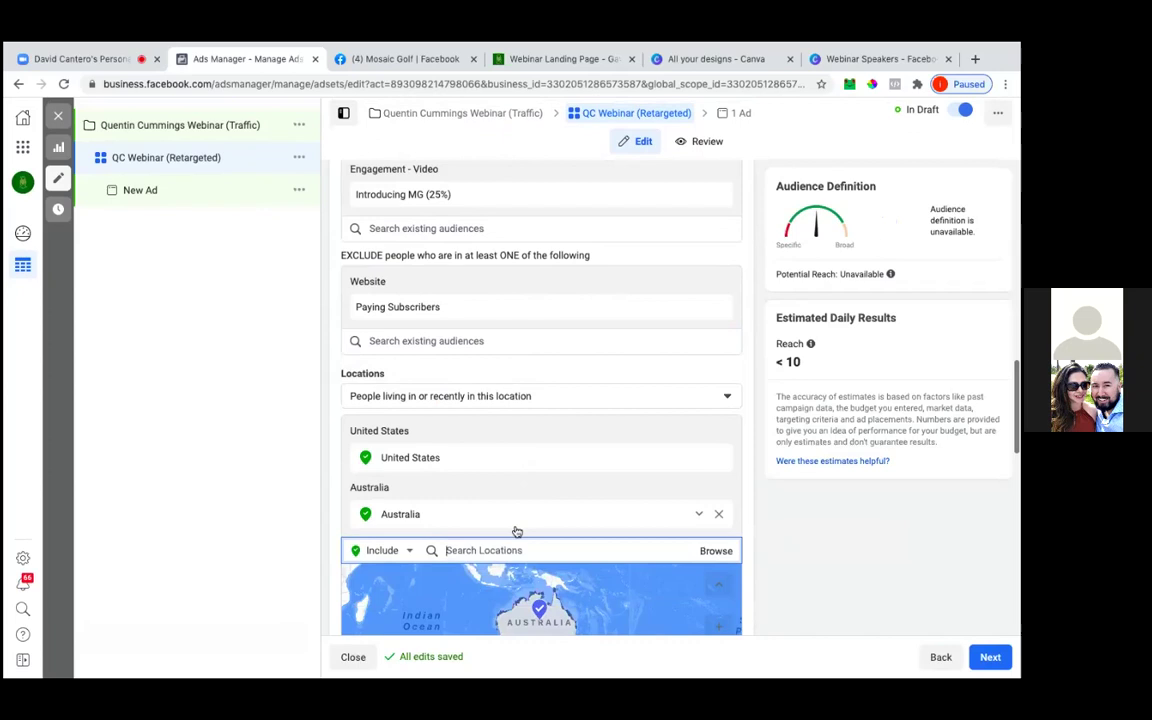
type("china")
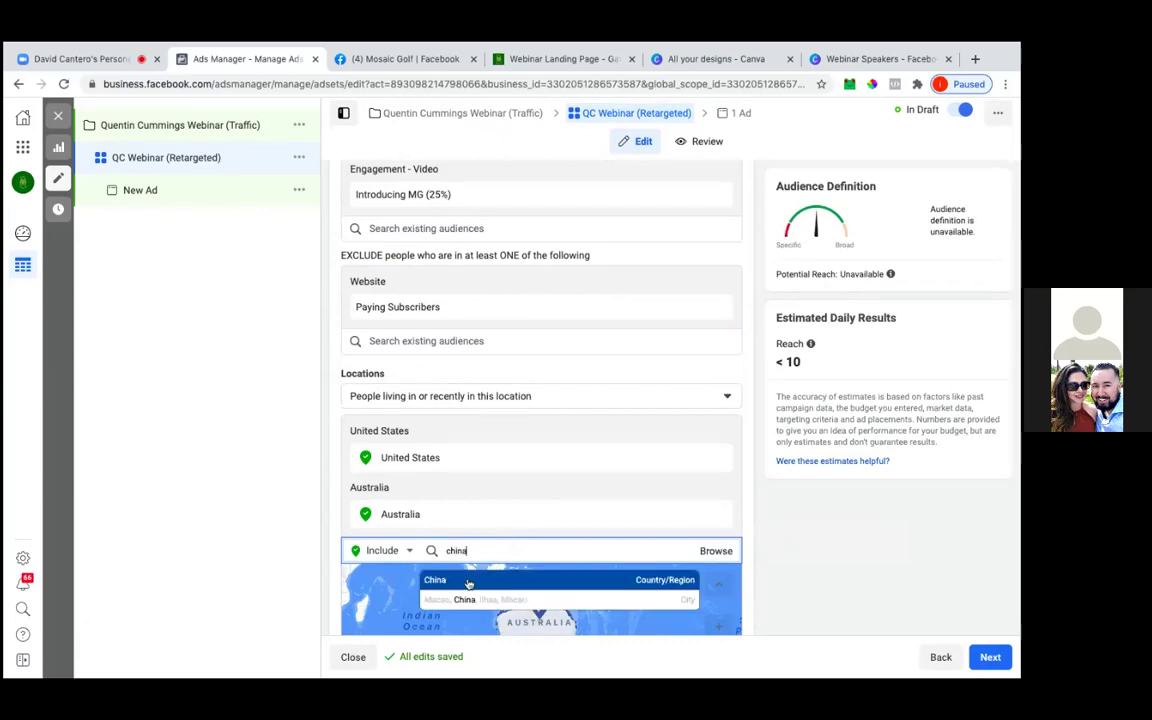
key("BackSpace")
key("BackSpace")
key("BackSpace")
key("BackSpace")
key("BackSpace")
type("japan")
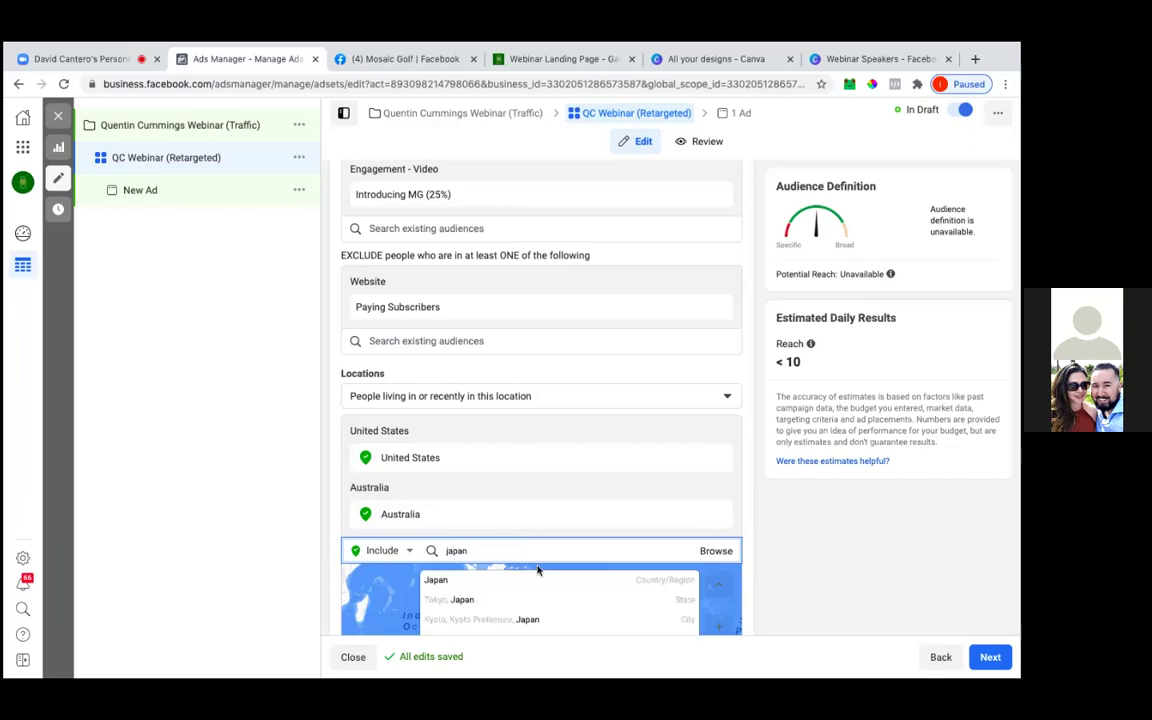
scroll(537, 569, "down", 2)
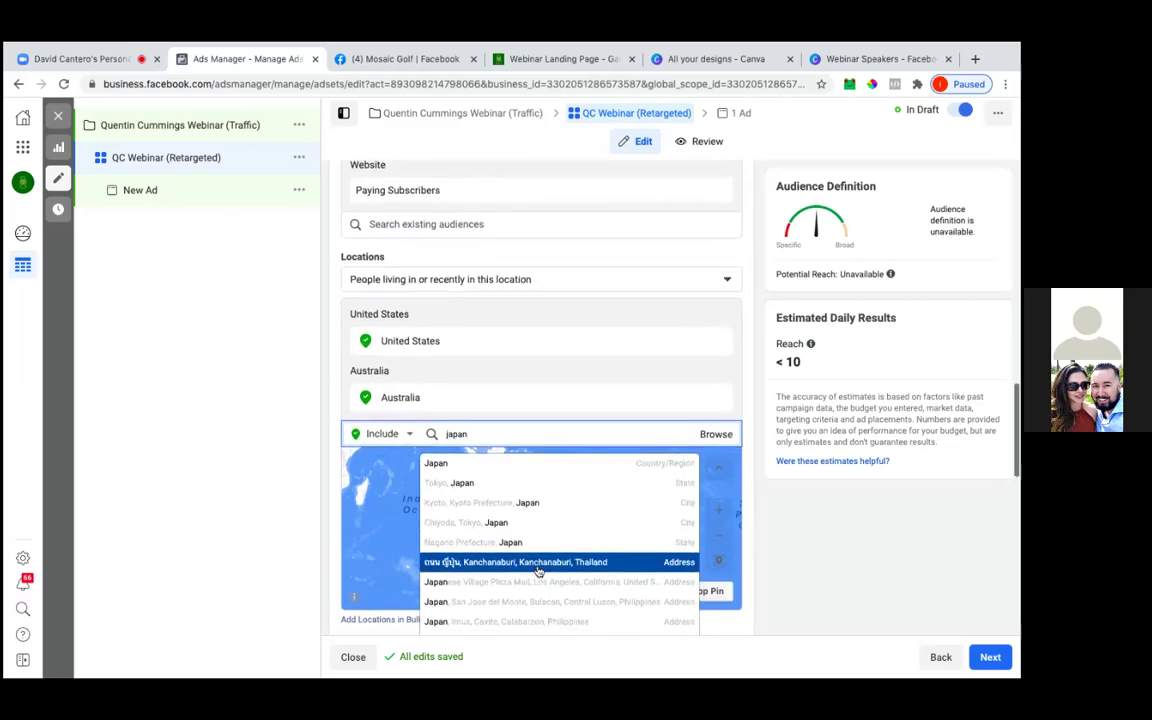
scroll(537, 569, "down", 1)
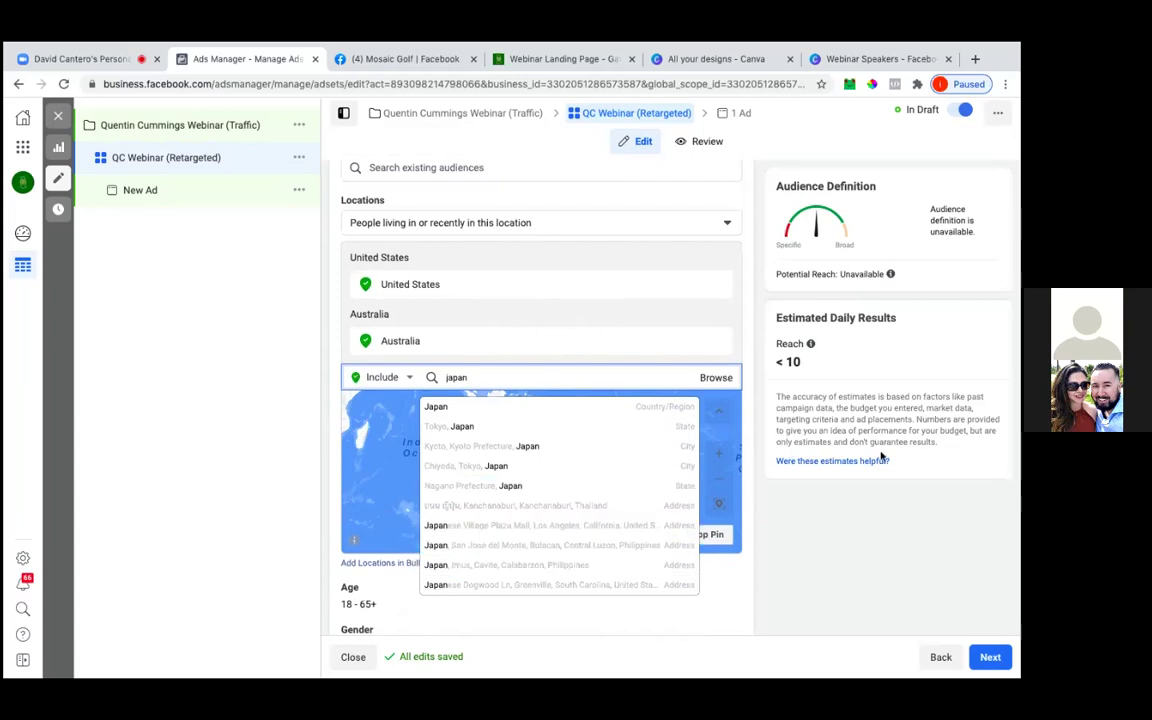
left_click(806, 516)
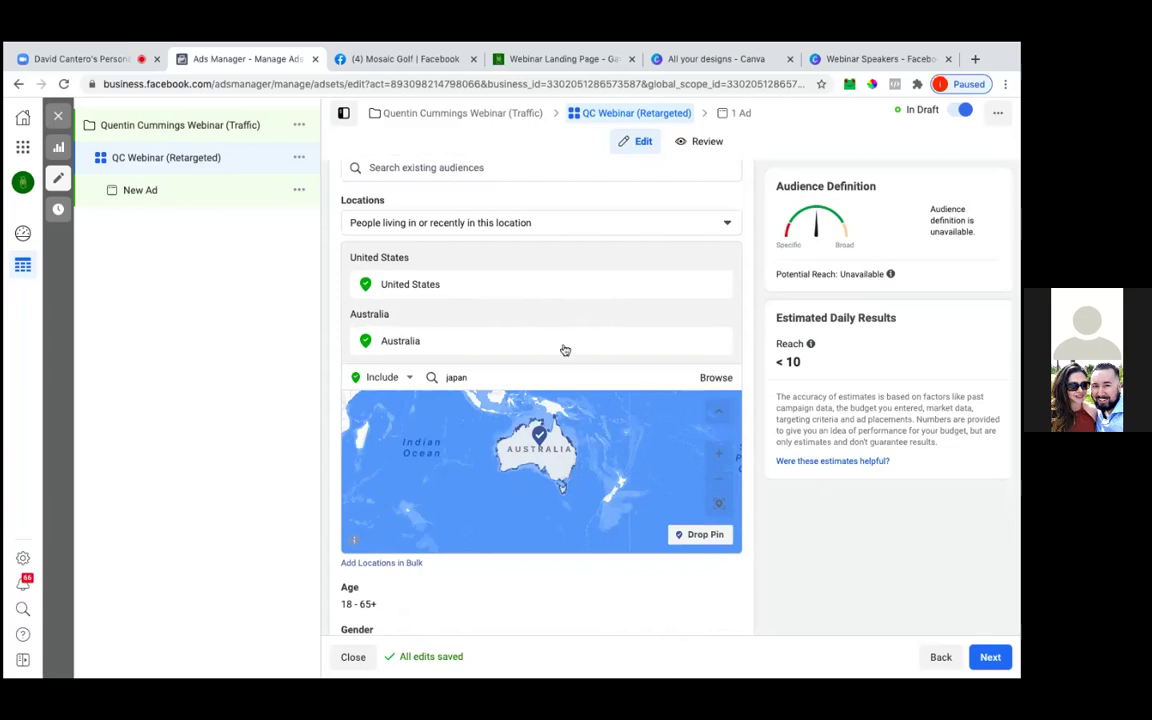
Remove Australia, leaving United States as the only targeted location
mouse_move(424, 342)
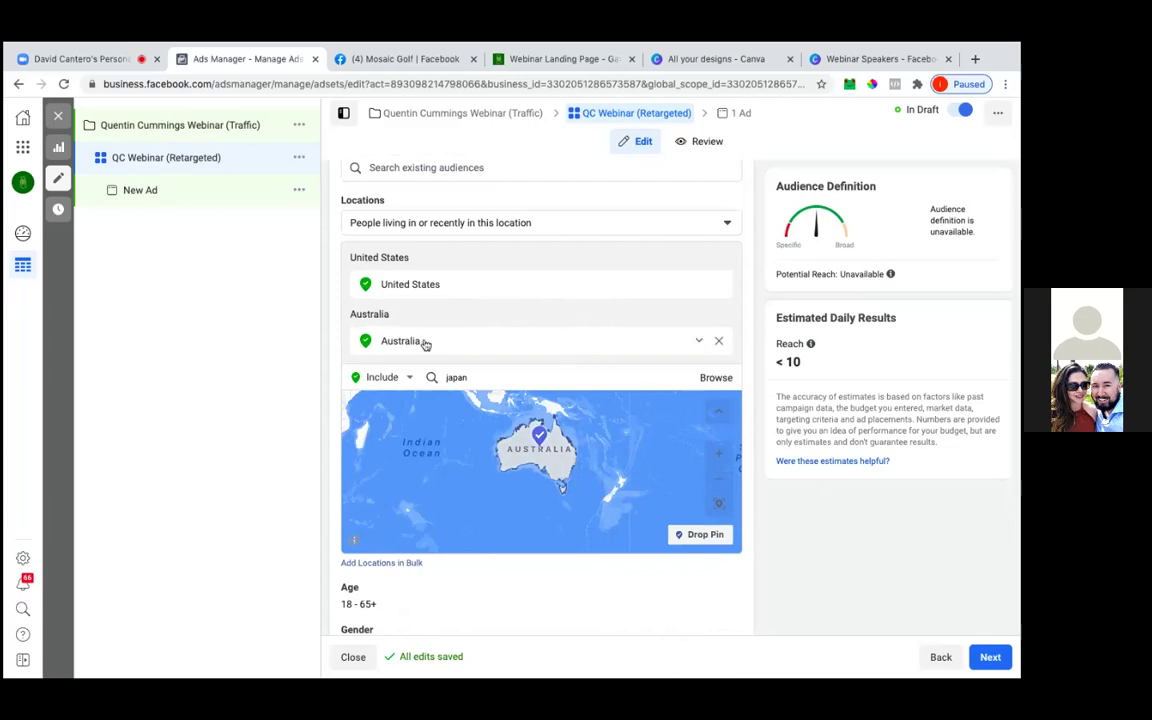
left_click(718, 343)
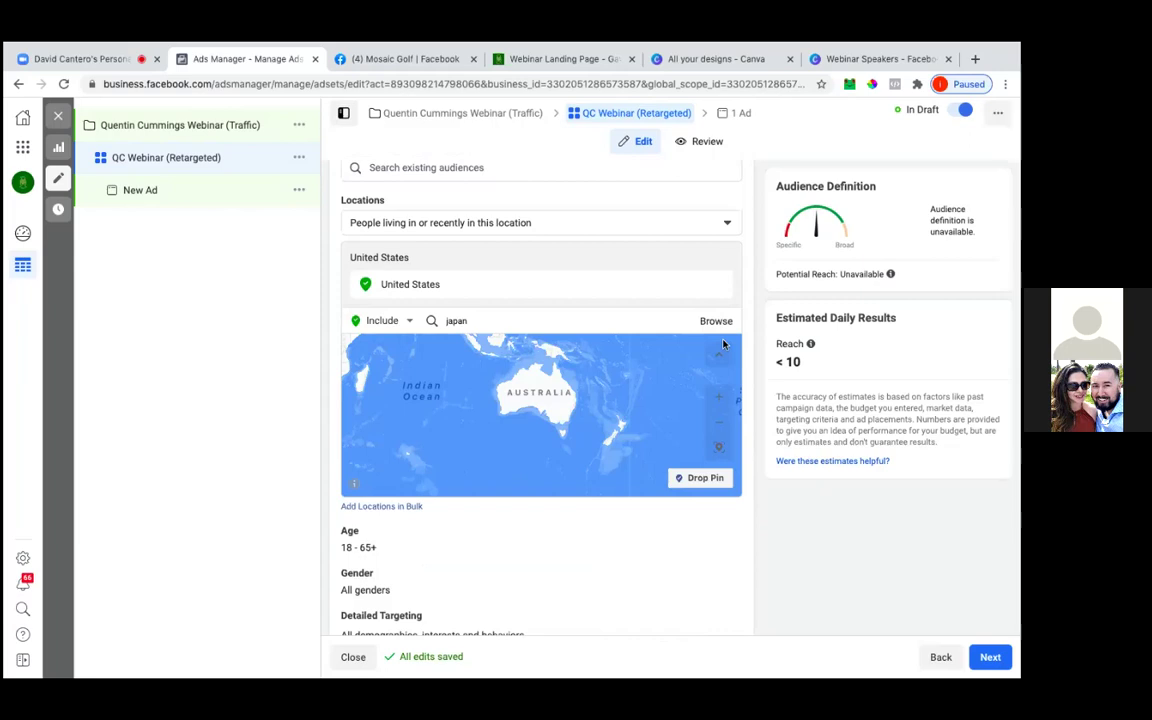
scroll(723, 344, "up", 1)
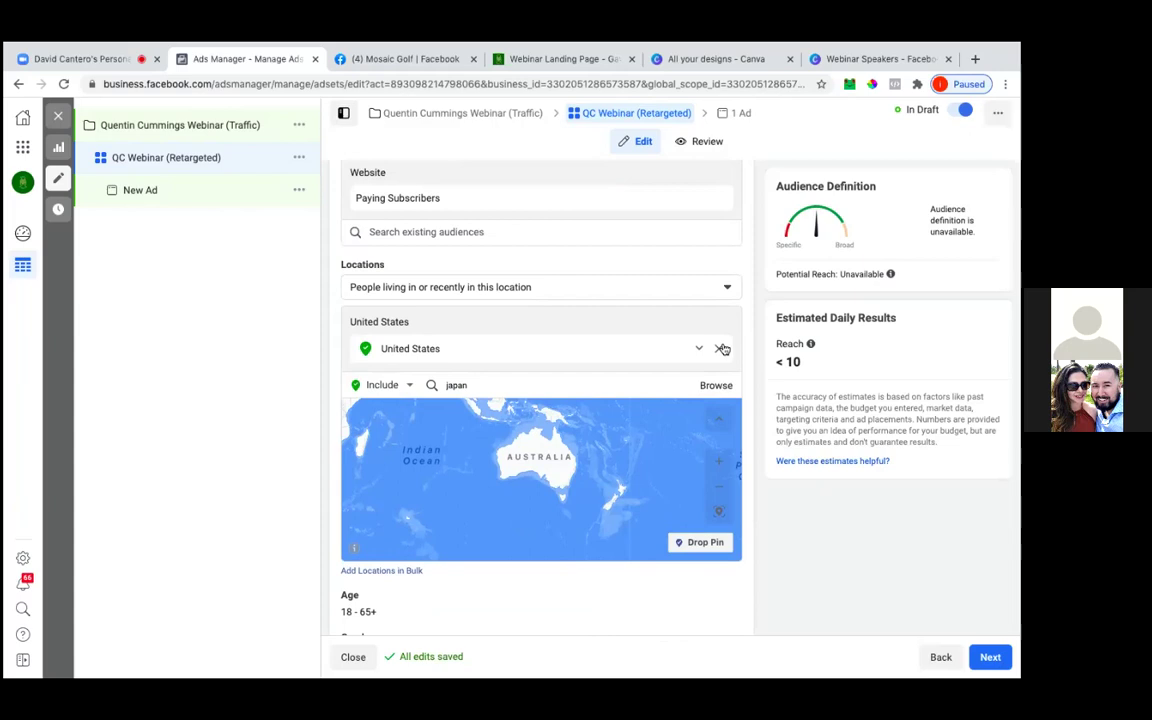
scroll(723, 347, "up", 2)
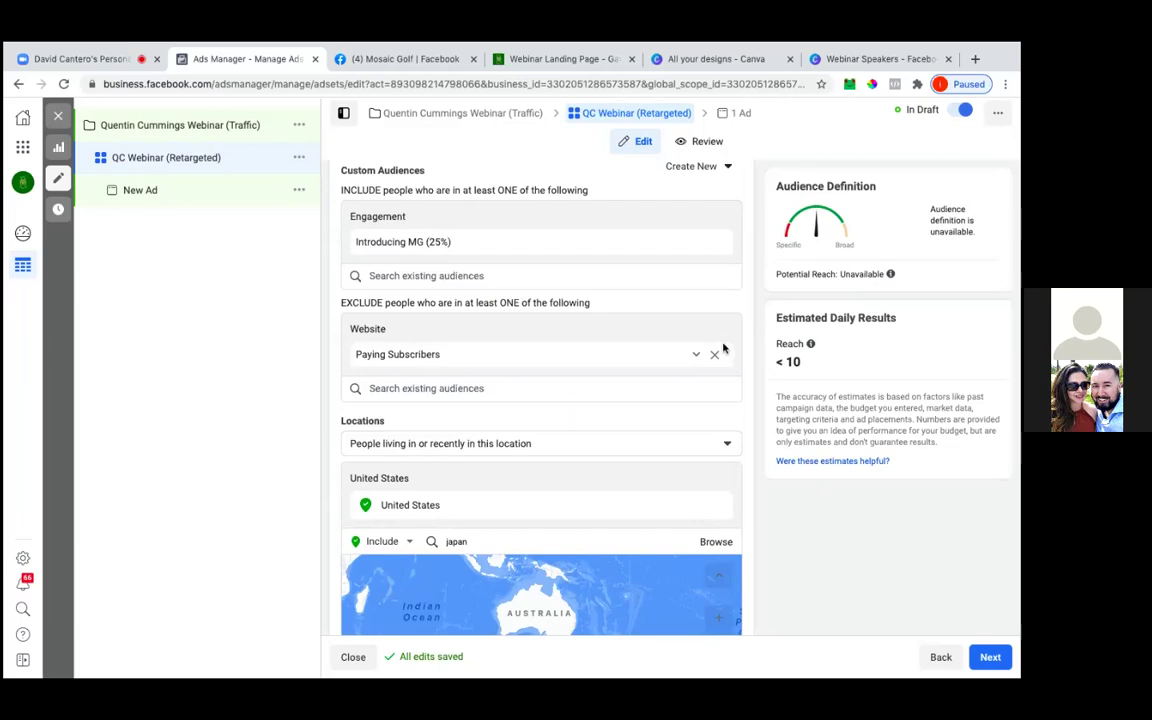
scroll(724, 348, "down", 1)
scroll(724, 348, "down", 1)
scroll(724, 348, "up", 3)
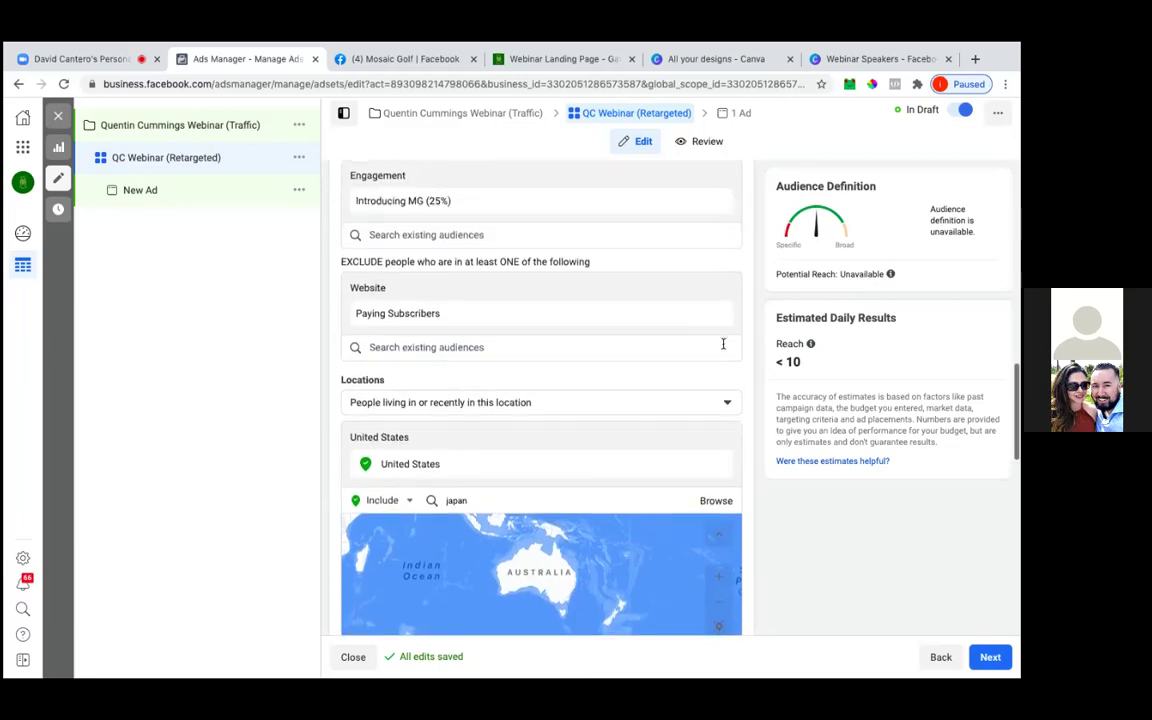
scroll(724, 348, "up", 1)
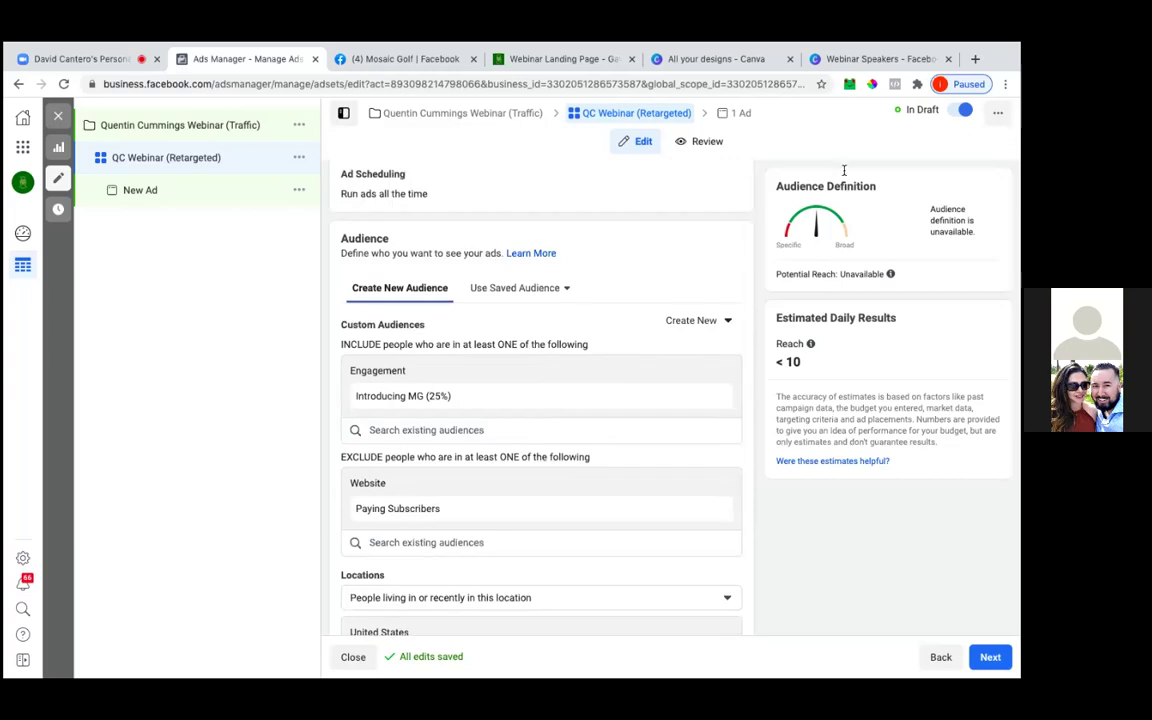
Open Ads Manager in a new tab and view the MG Intro Video campaign's ad sets
left_click(973, 62)
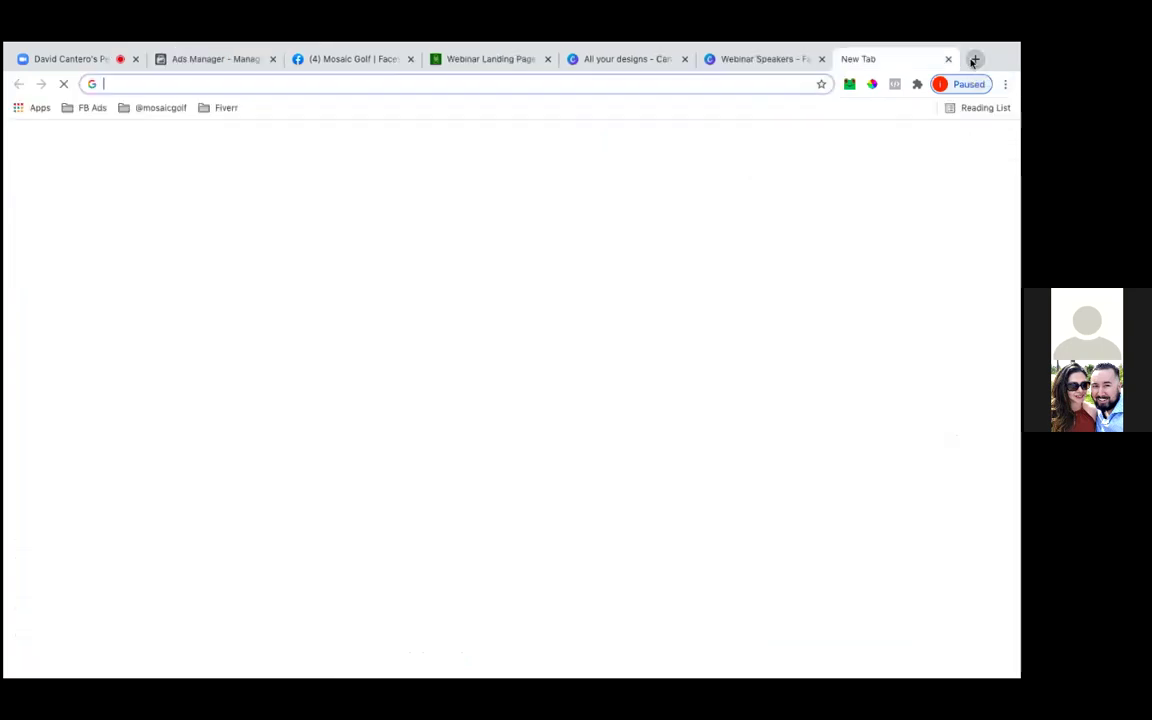
left_click(86, 108)
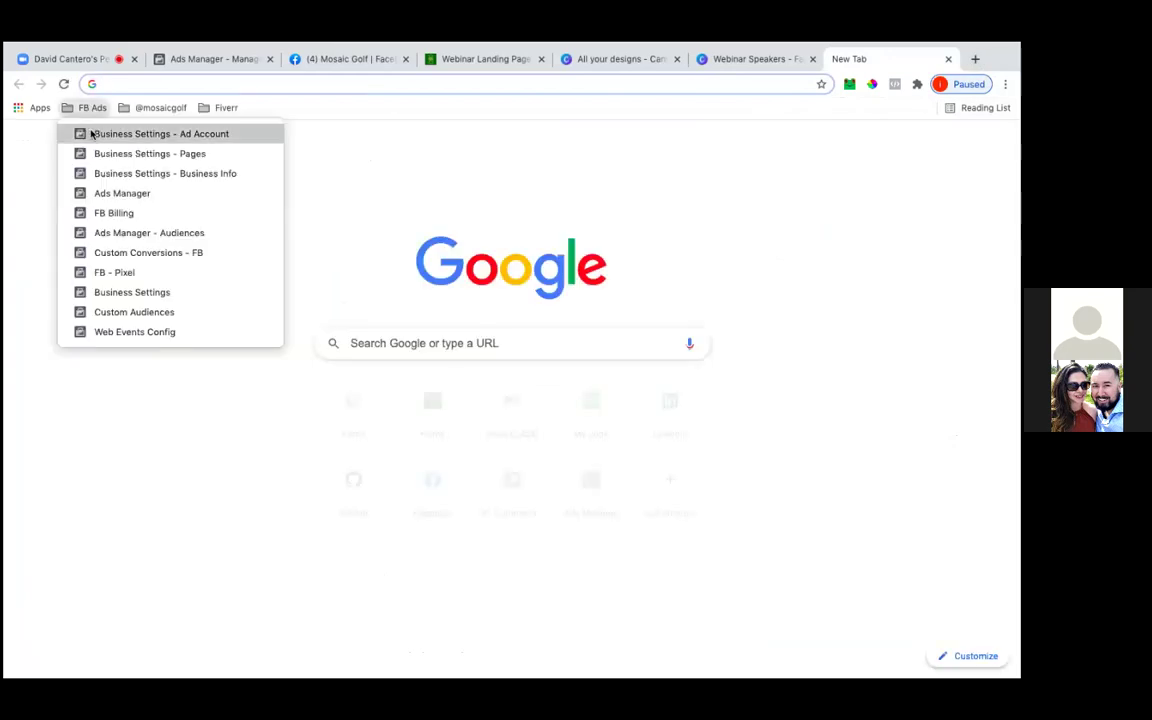
left_click(102, 193)
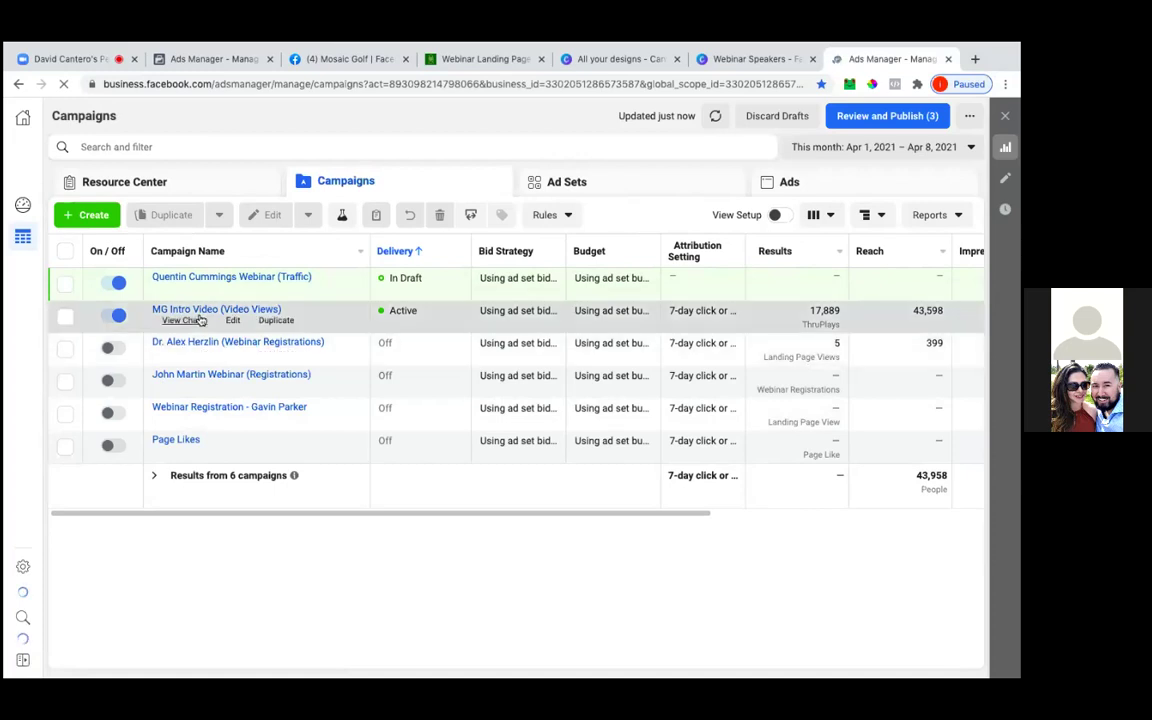
left_click(64, 316)
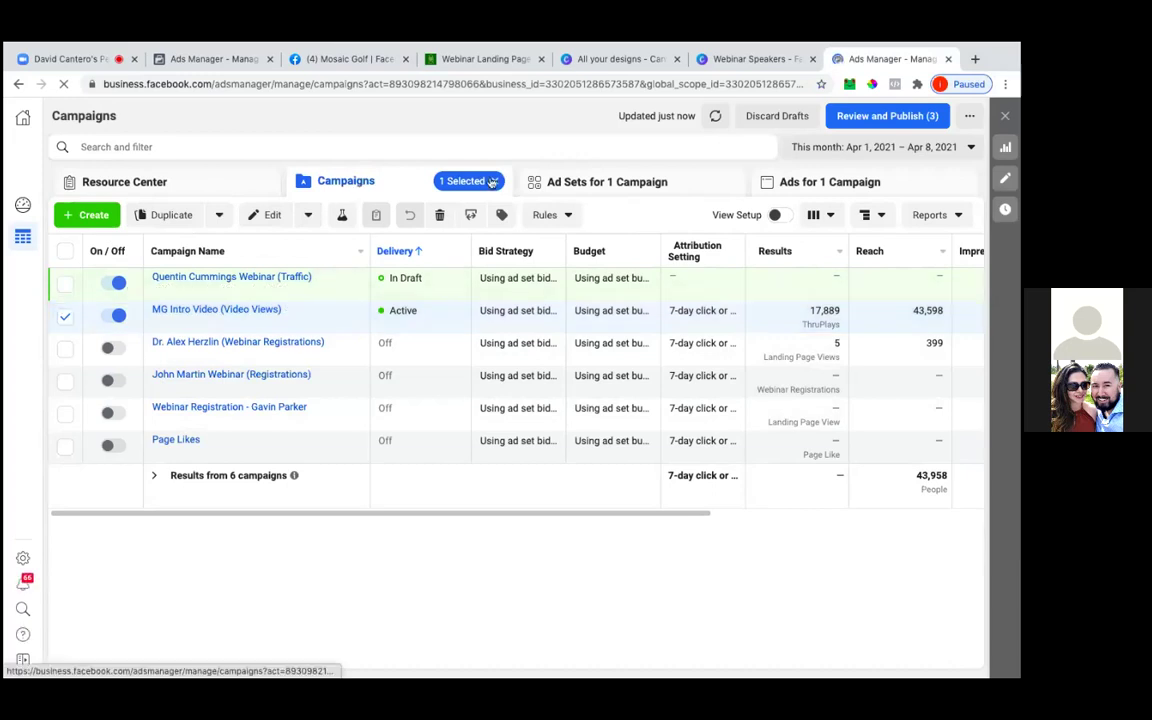
left_click(599, 186)
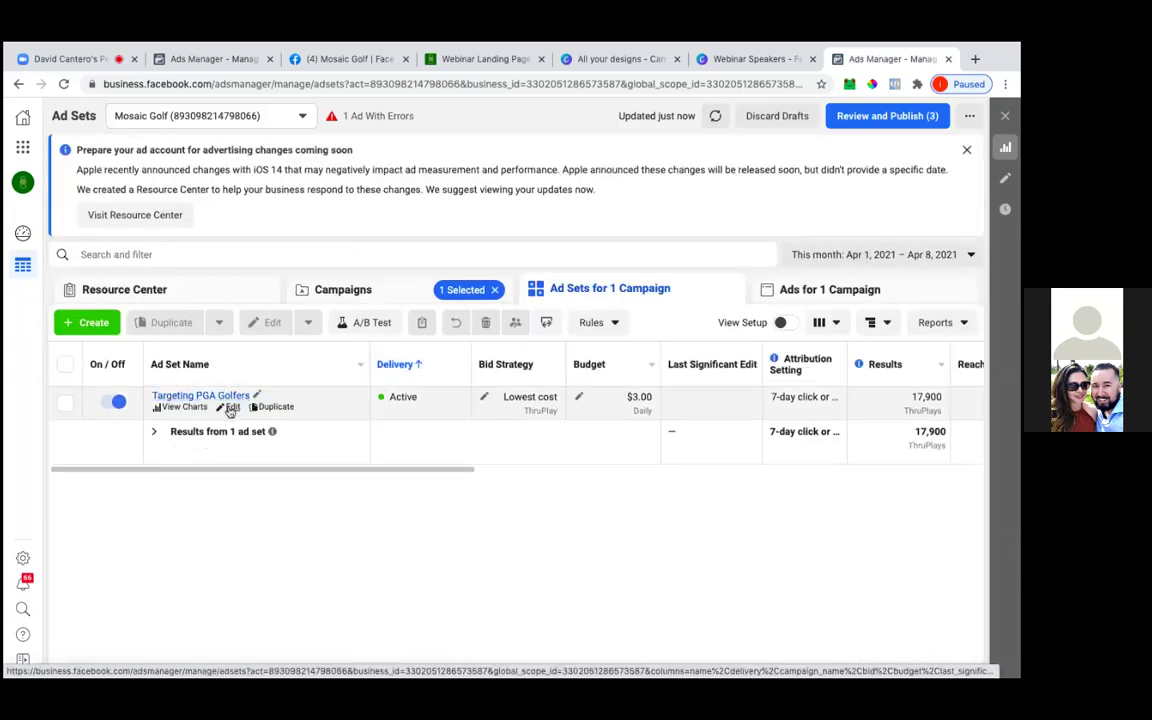
Open Targeting PGA Golfers for editing and inspect its Worldwide, 18–64, English audience
left_click(229, 408)
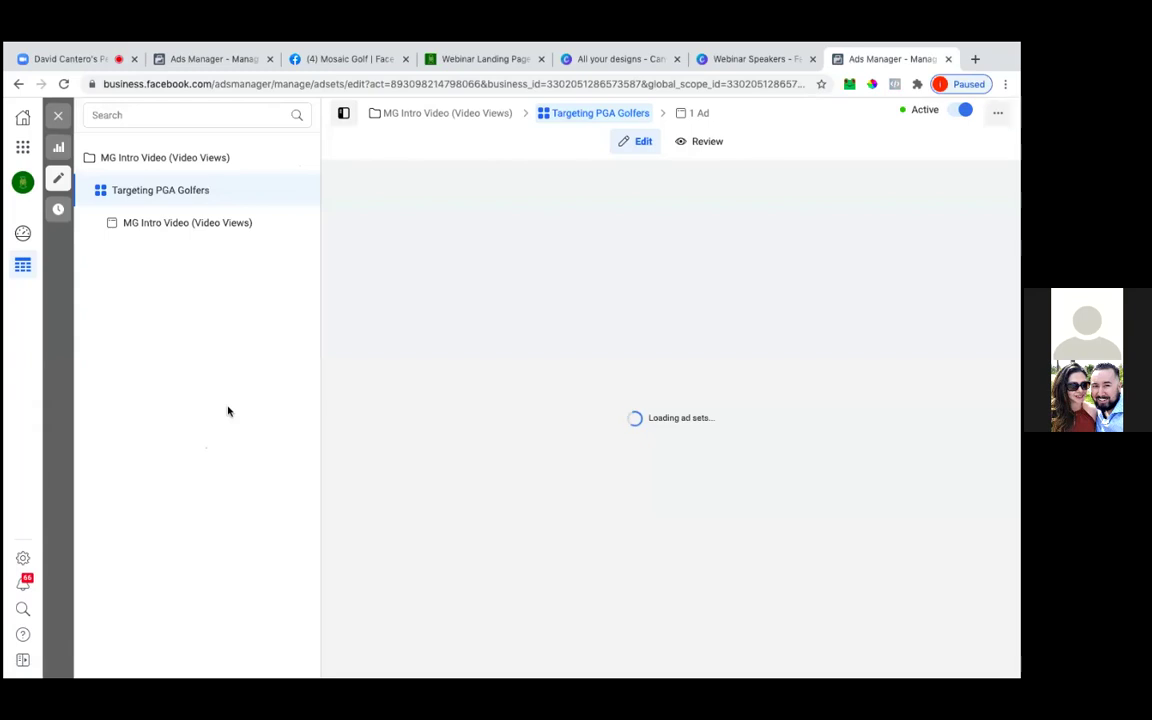
scroll(431, 393, "down", 2)
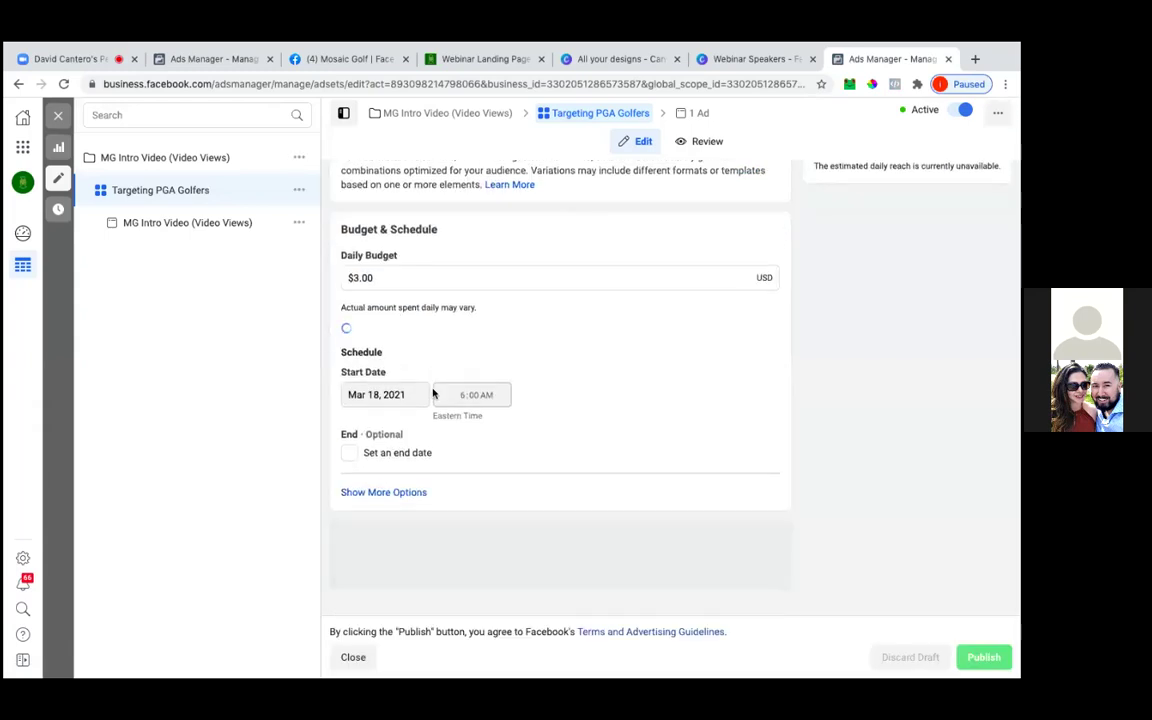
scroll(589, 406, "down", 3)
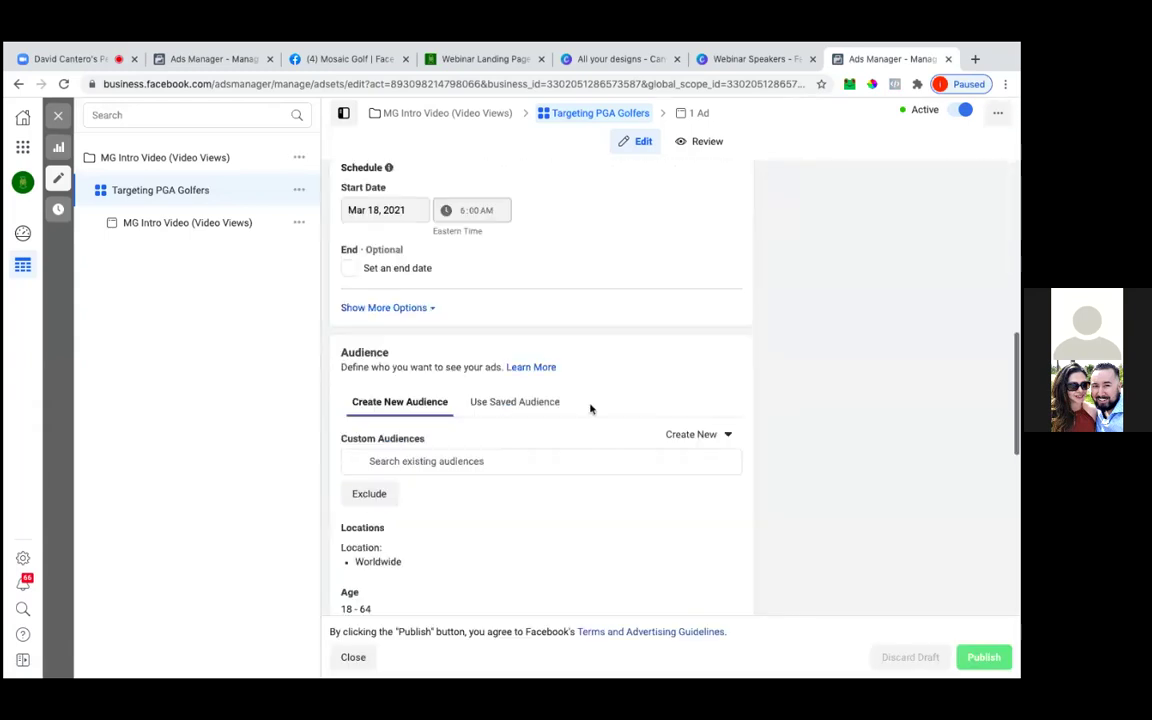
scroll(590, 408, "down", 2)
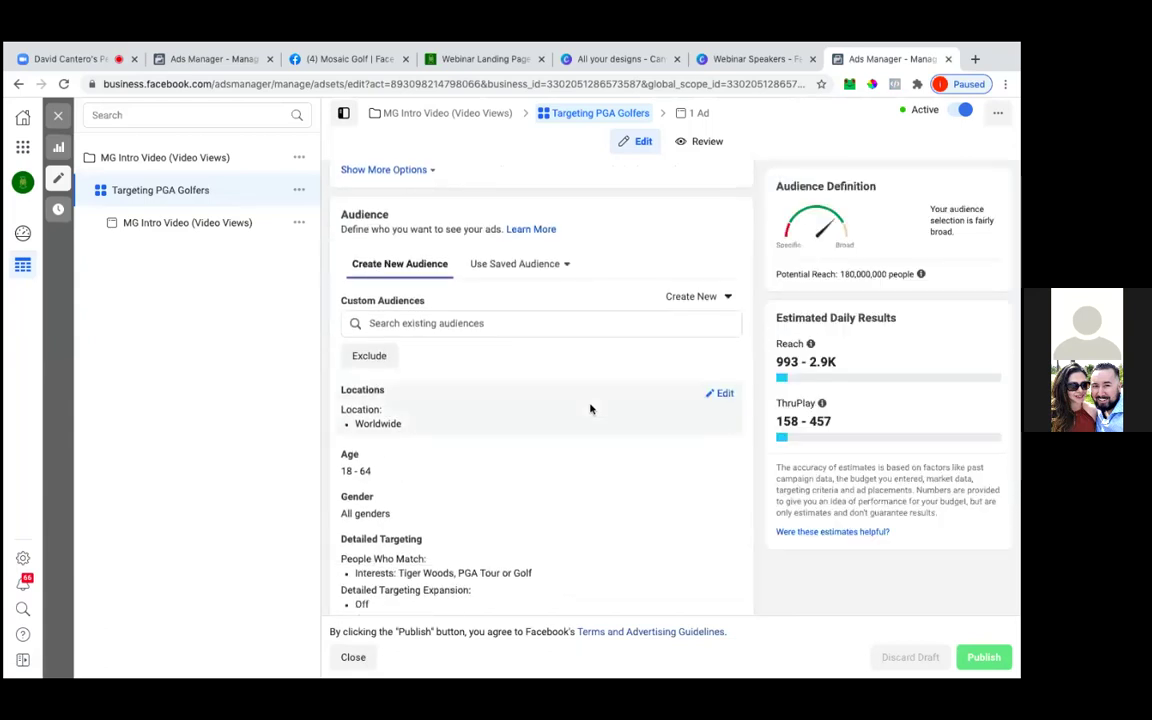
scroll(590, 408, "up", 1)
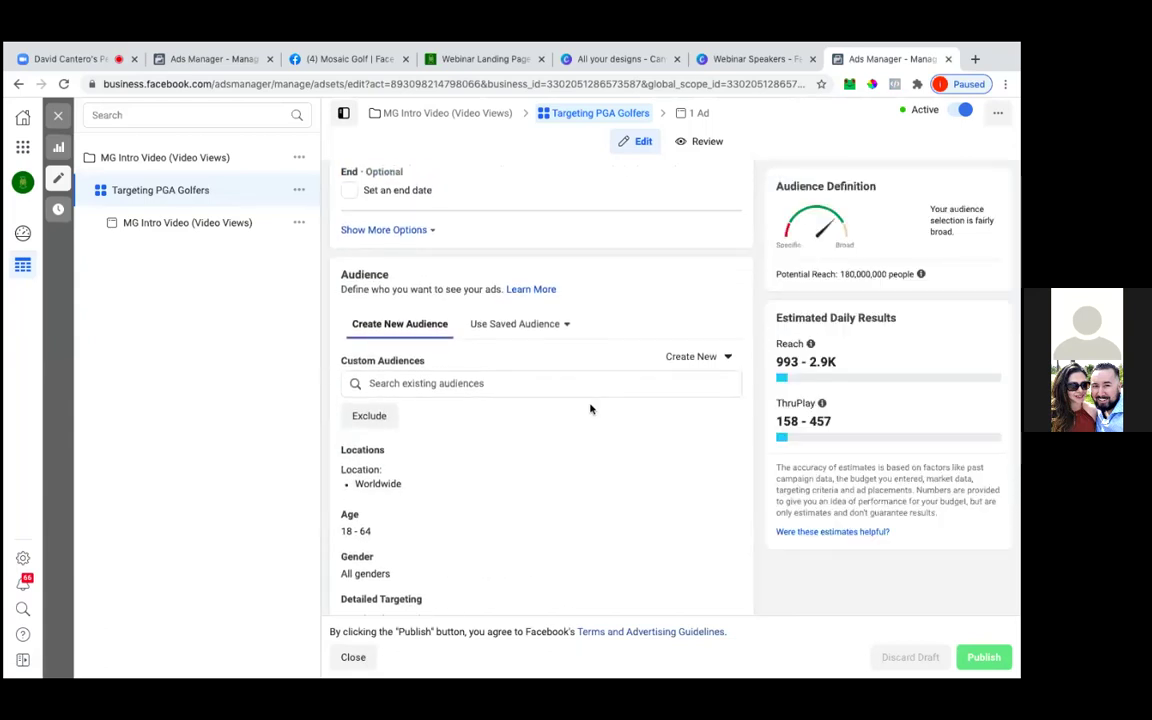
scroll(590, 408, "down", 3)
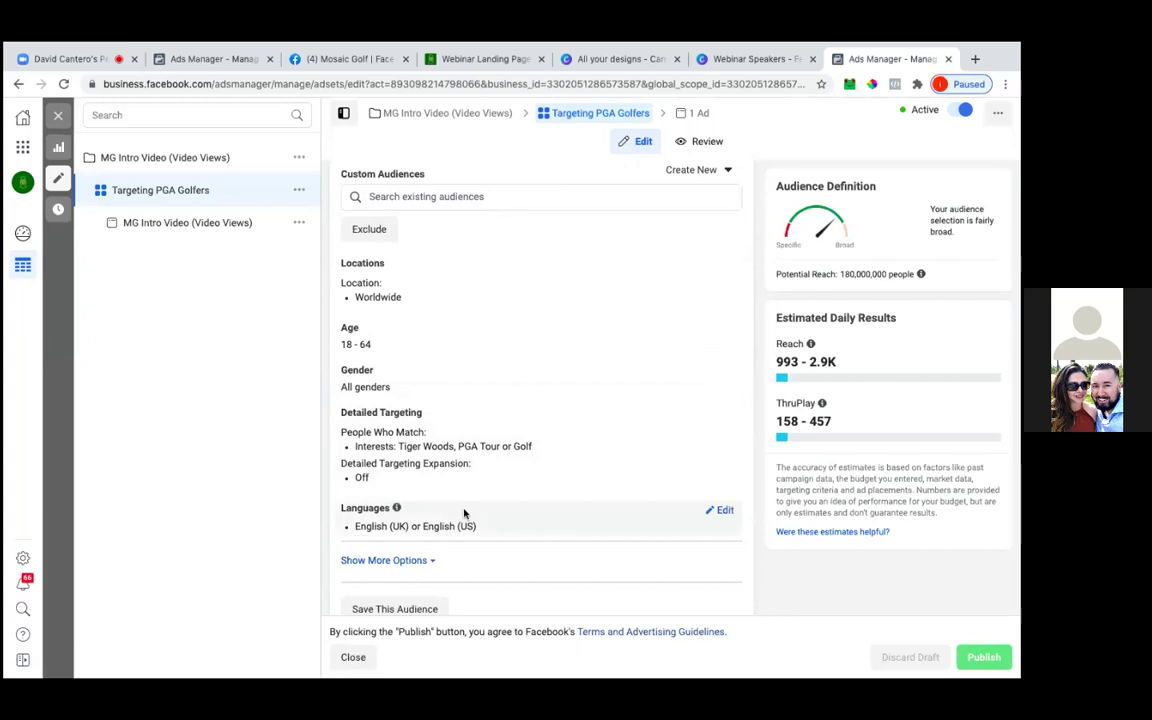
Back in QC Webinar, replace the United States location with Worldwide
left_click(945, 62)
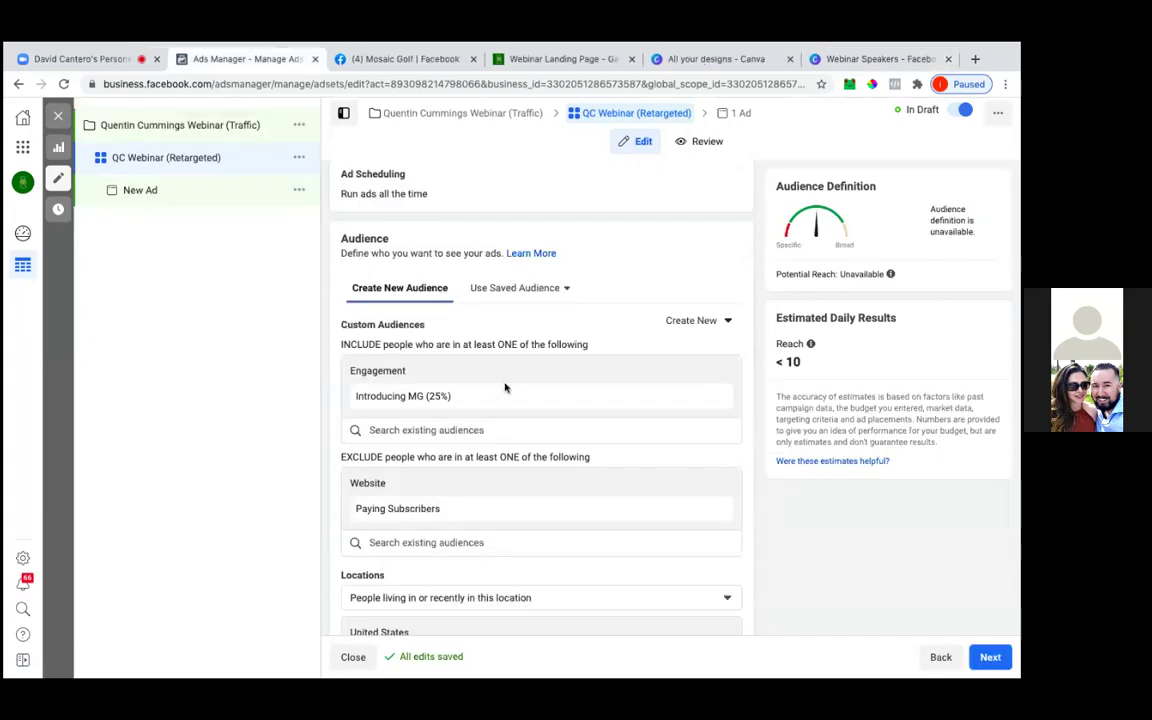
scroll(511, 394, "down", 5)
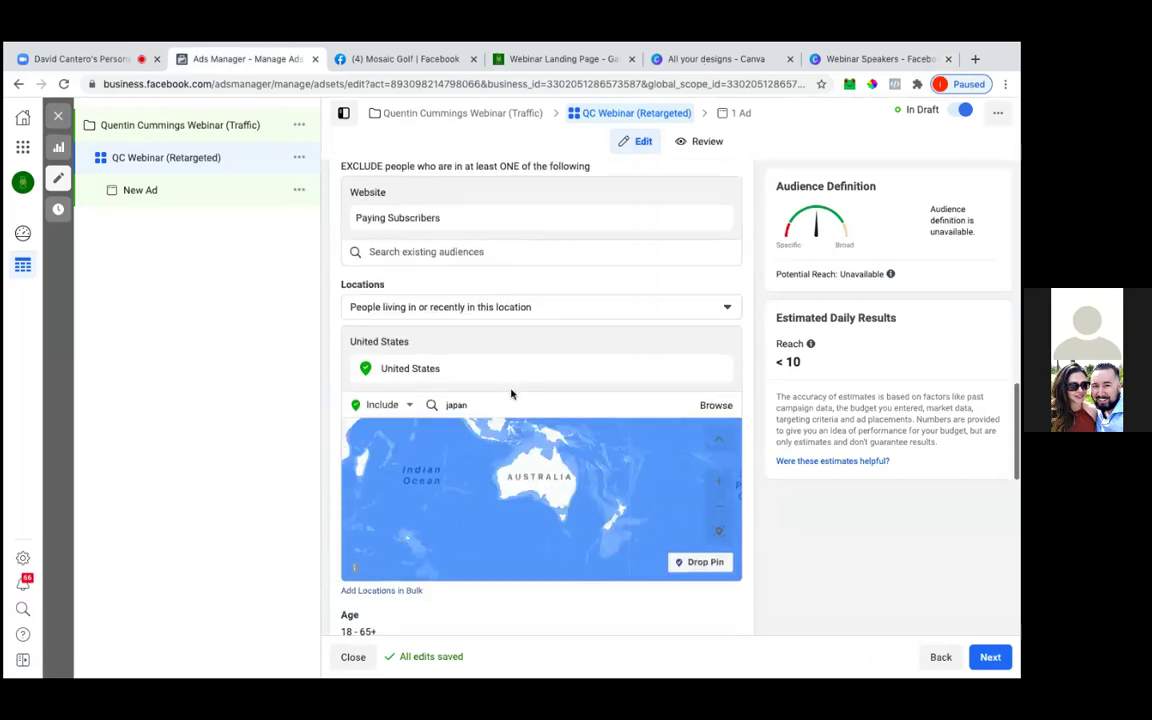
scroll(511, 394, "down", 1)
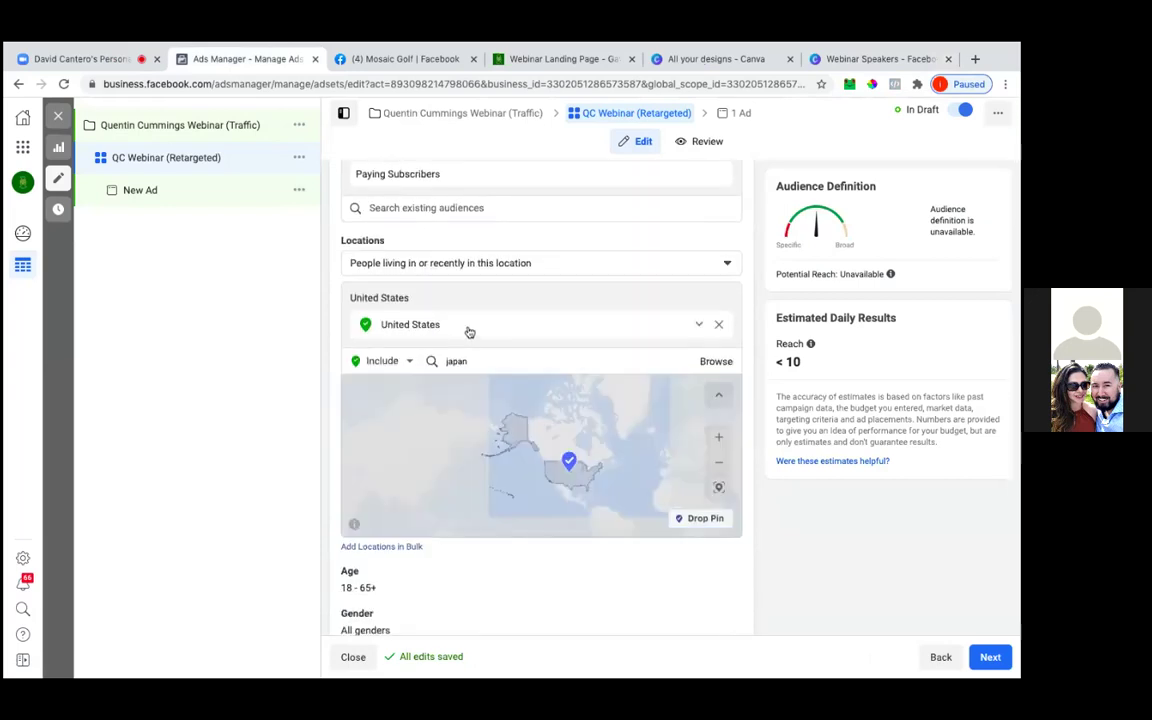
left_click(718, 329)
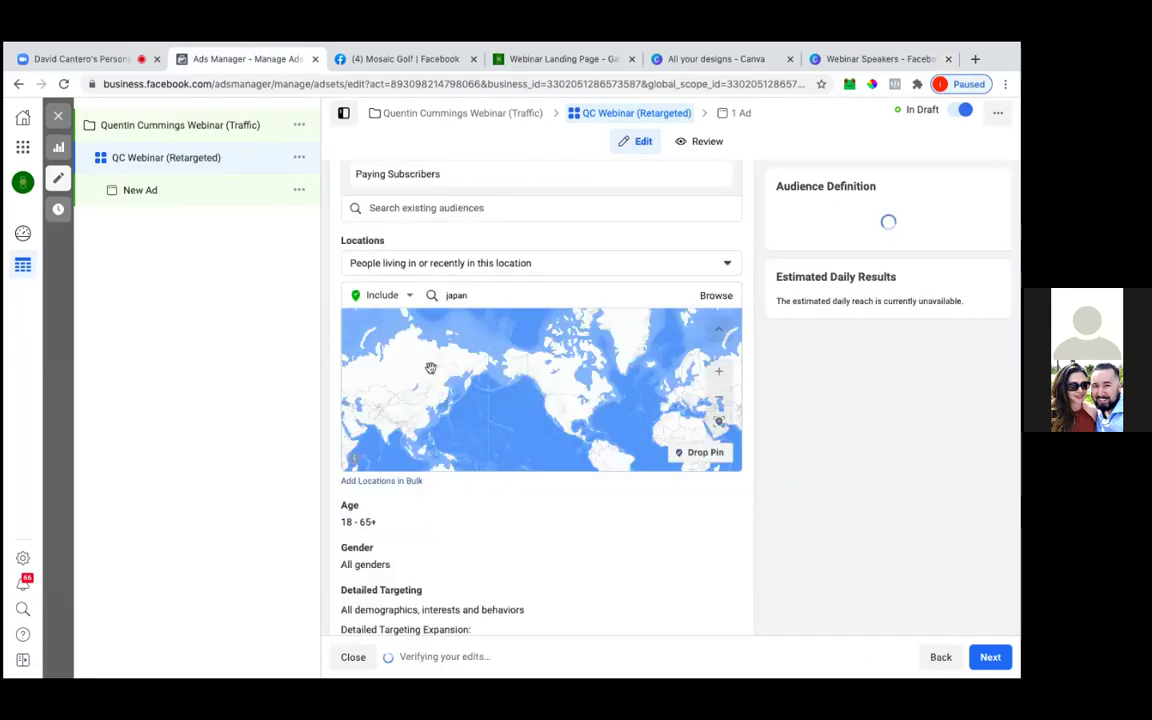
left_click(425, 268)
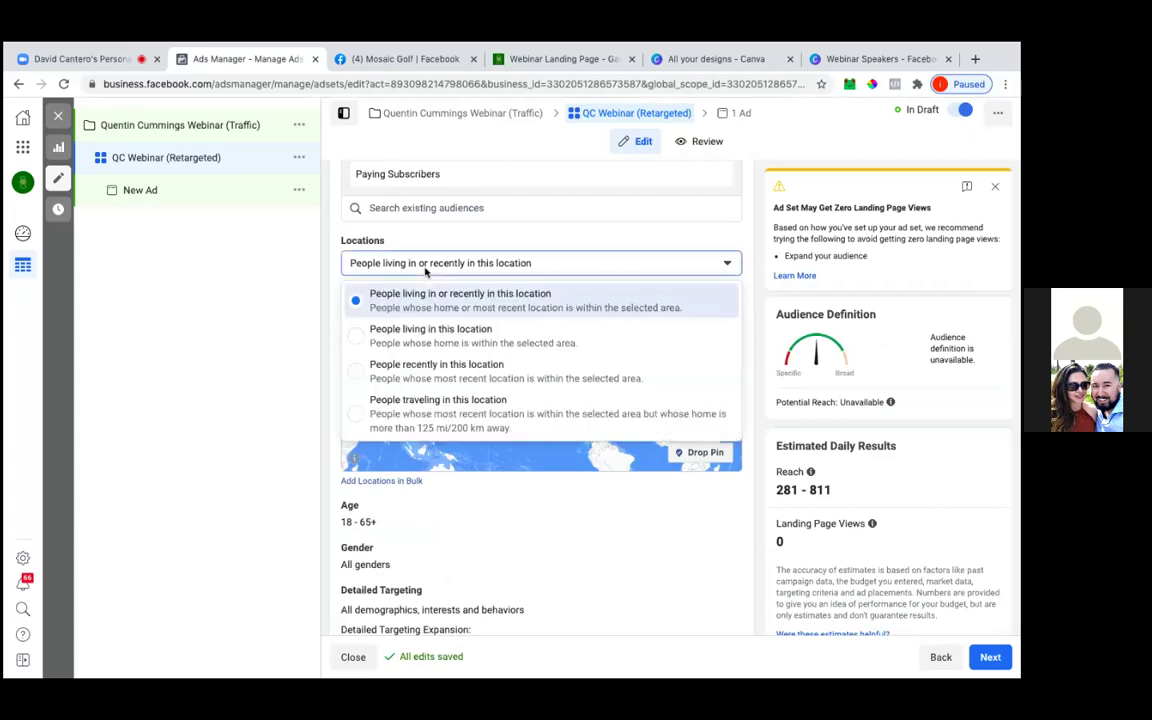
left_click(425, 266)
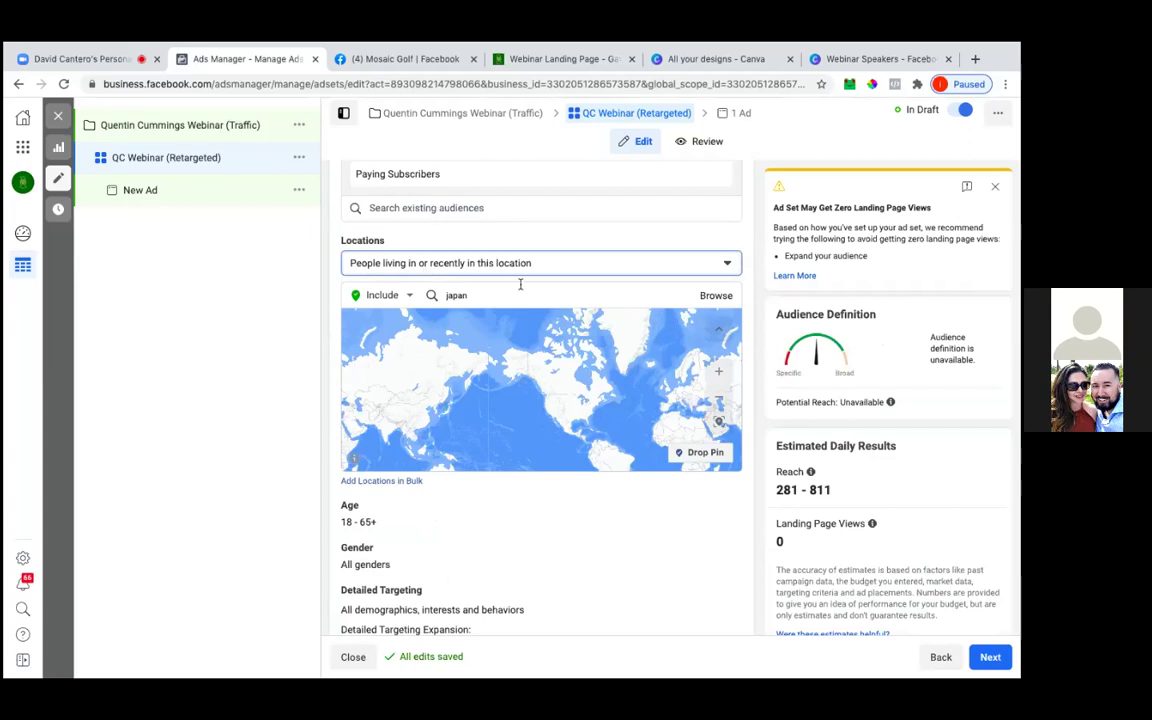
double_click(438, 296)
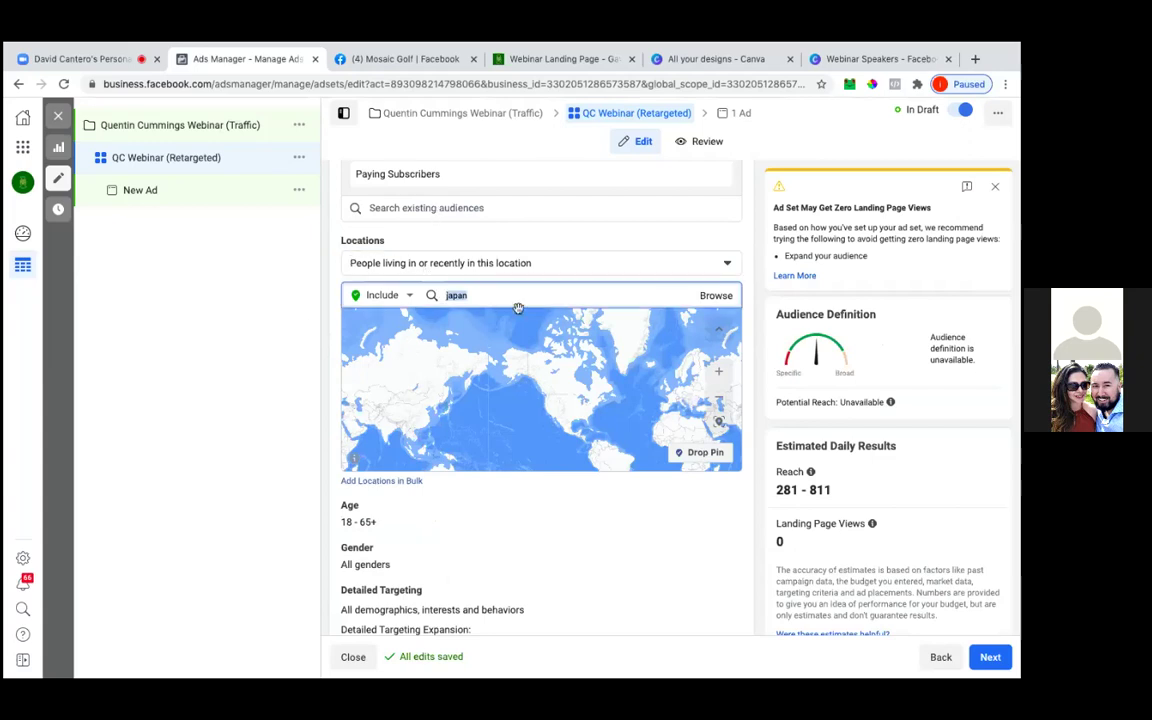
type("worldwide")
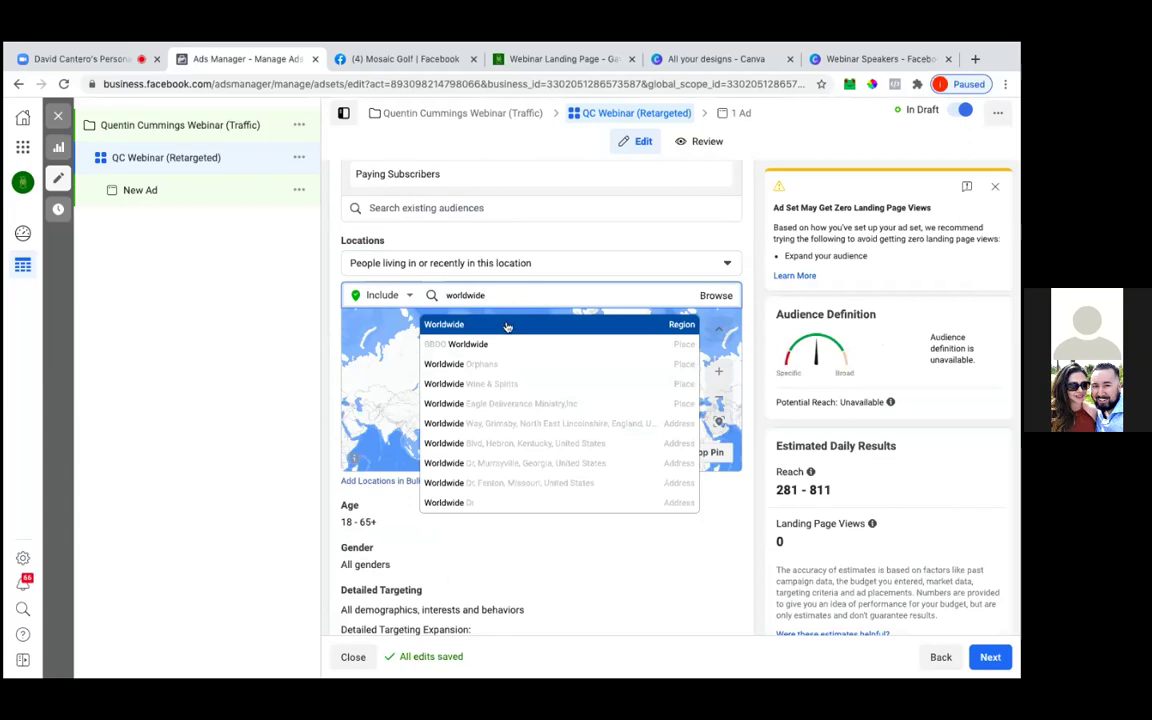
left_click(507, 325)
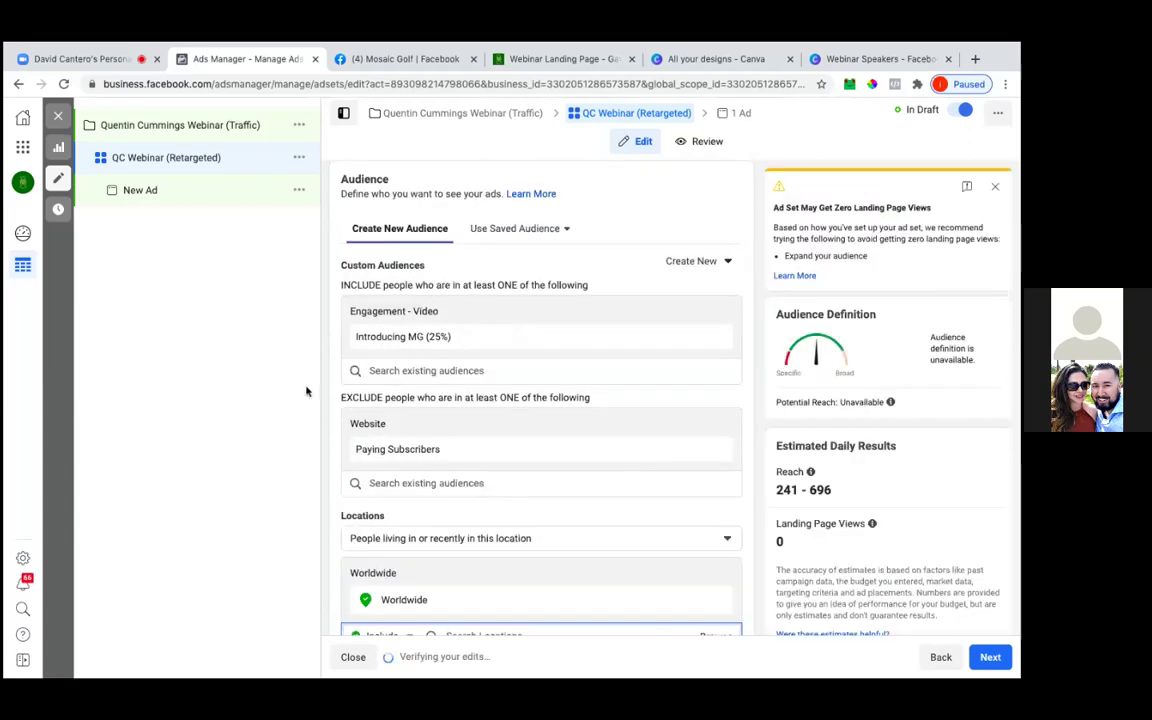
Add English (All) as the ad set's target language
scroll(438, 379, "down", 2)
scroll(438, 379, "down", 3)
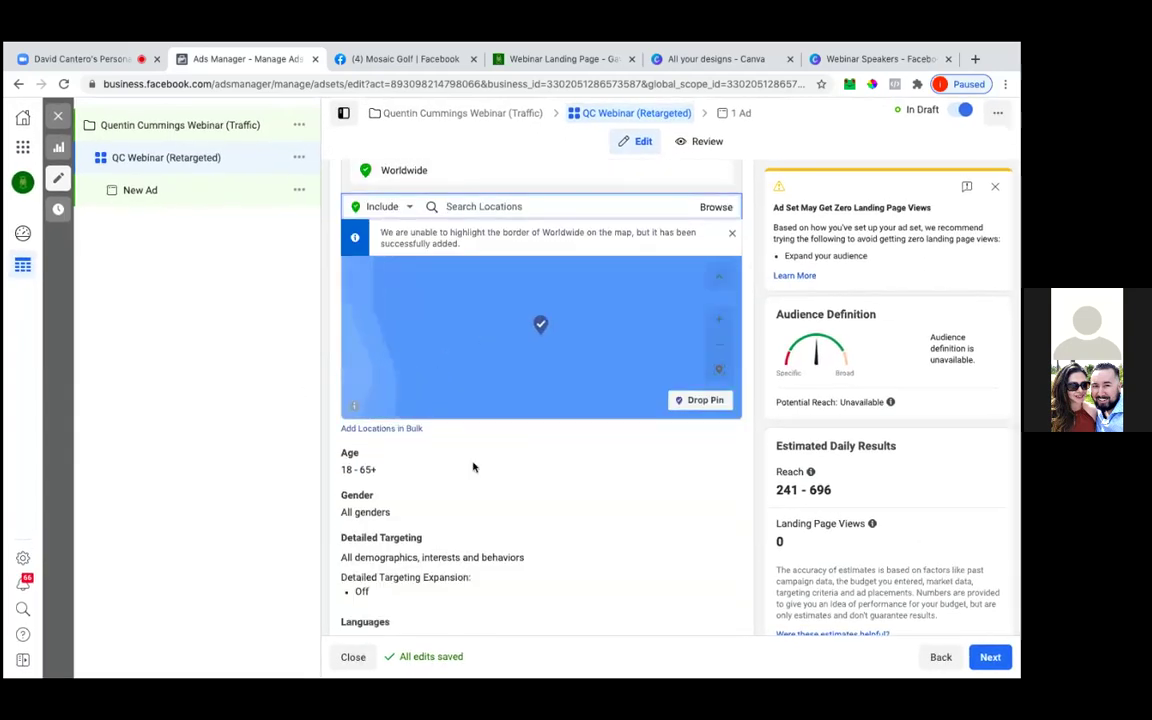
scroll(477, 470, "down", 1)
scroll(477, 470, "down", 1)
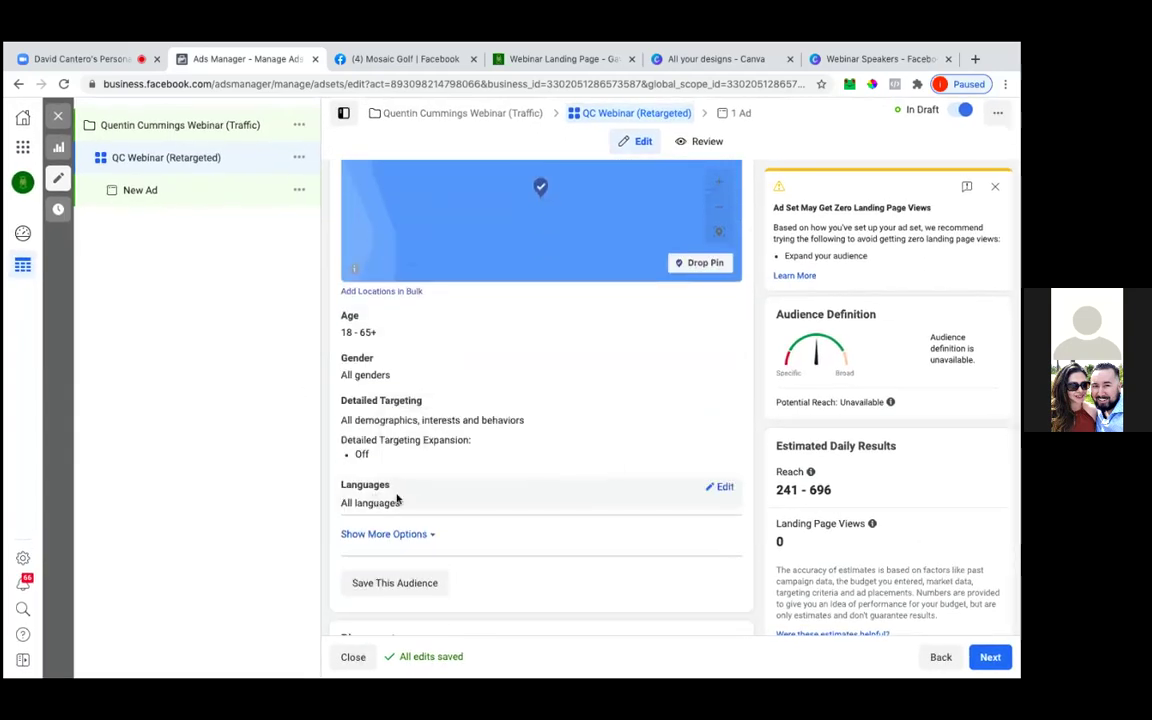
left_click(725, 487)
left_click(680, 505)
type("englis")
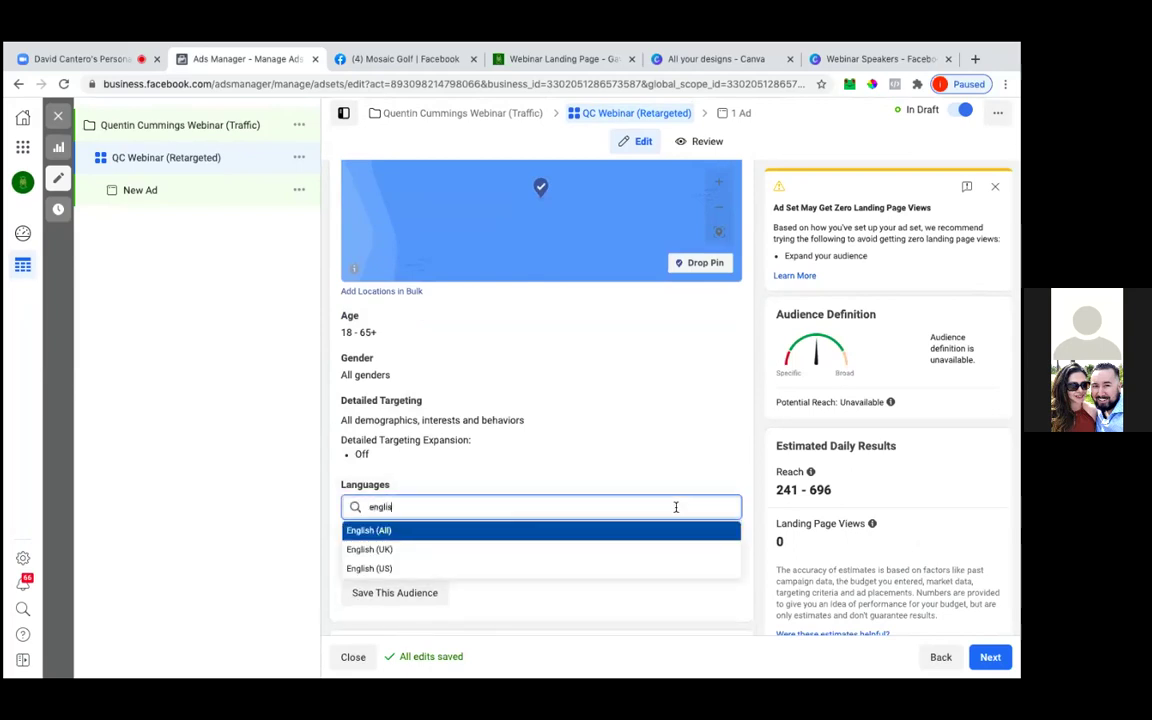
left_click(460, 531)
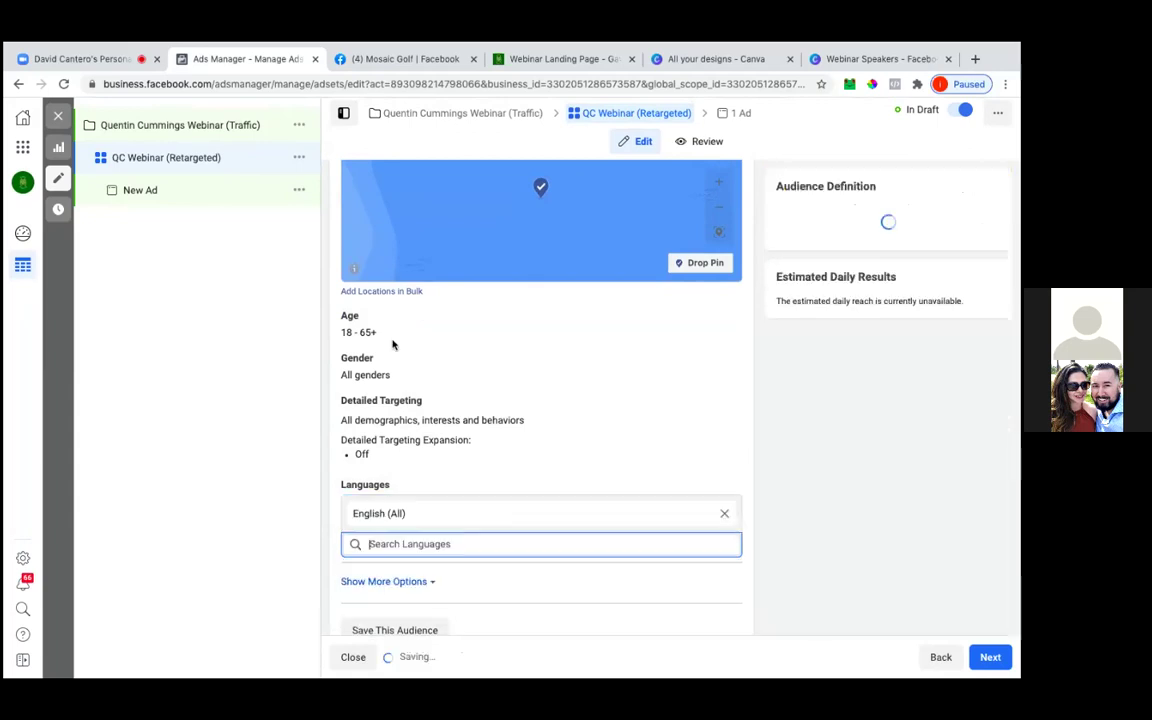
Set the maximum age of the audience to 64
left_click(726, 319)
left_click(432, 336)
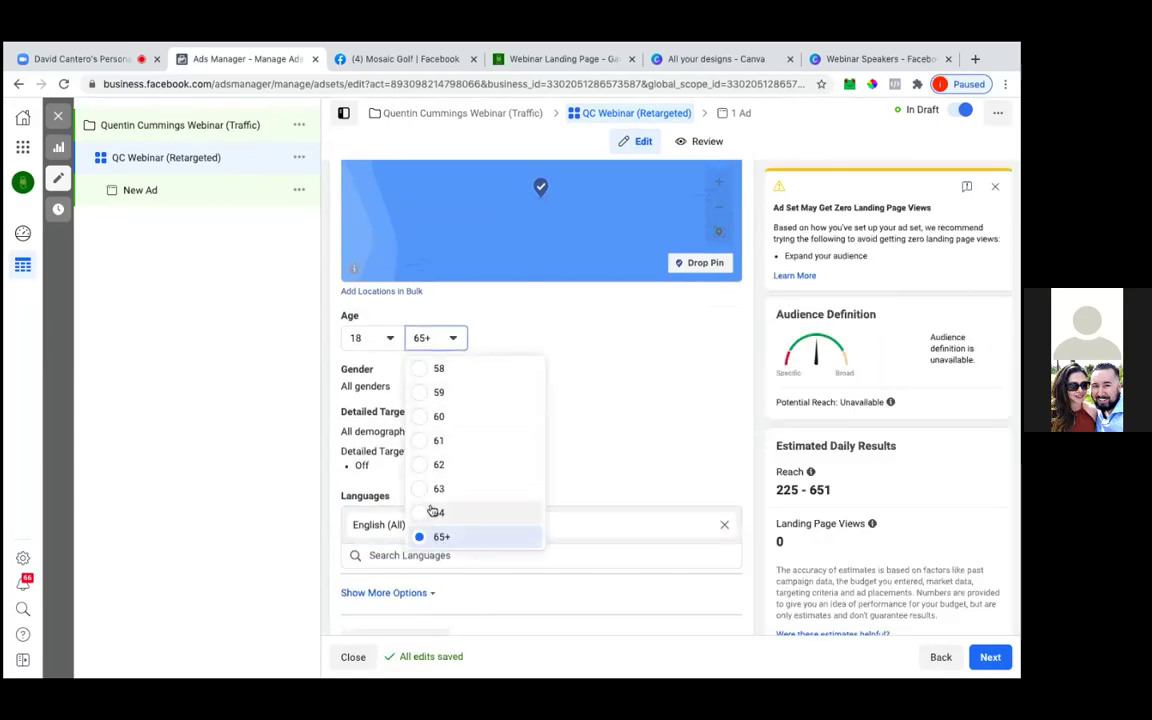
left_click(430, 416)
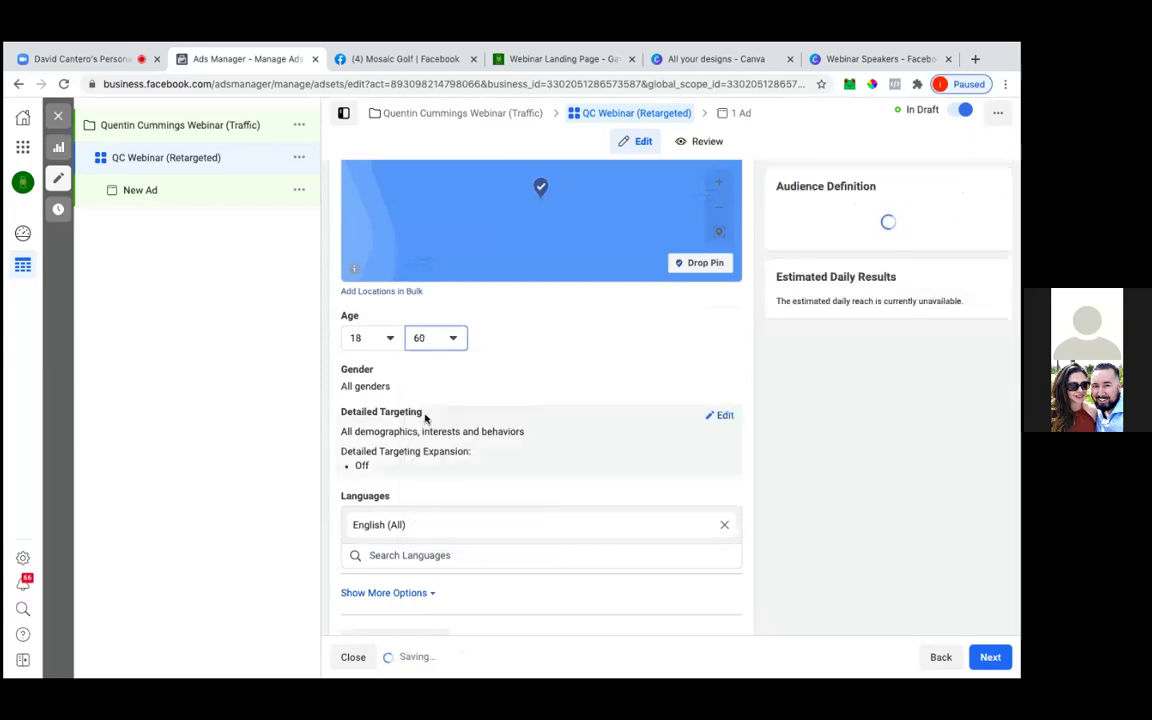
left_click(440, 338)
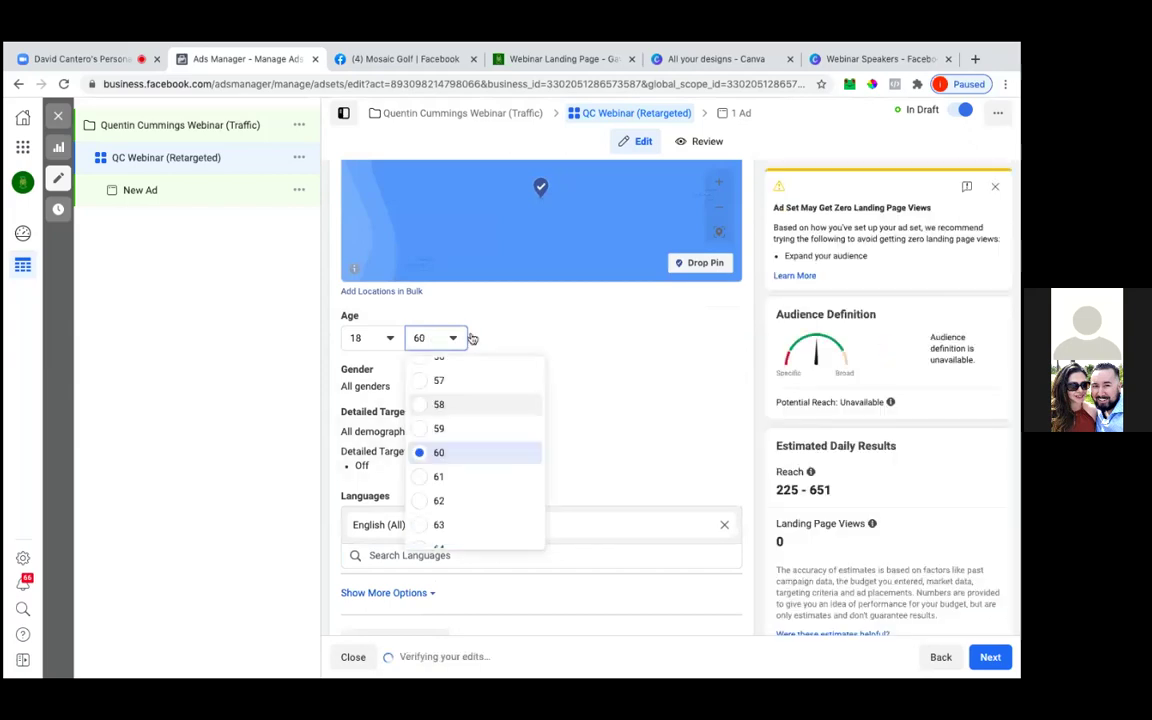
left_click(437, 547)
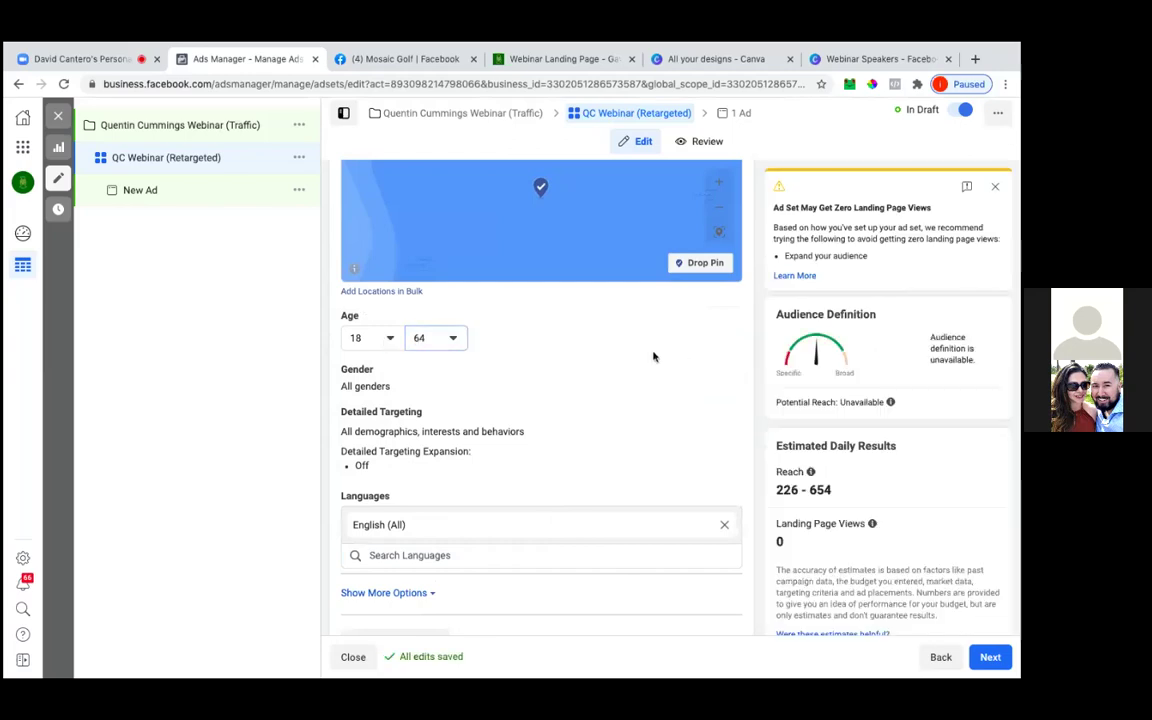
Review the remaining ad set settings and continue to the ad setup
scroll(653, 357, "down", 1)
scroll(653, 357, "down", 3)
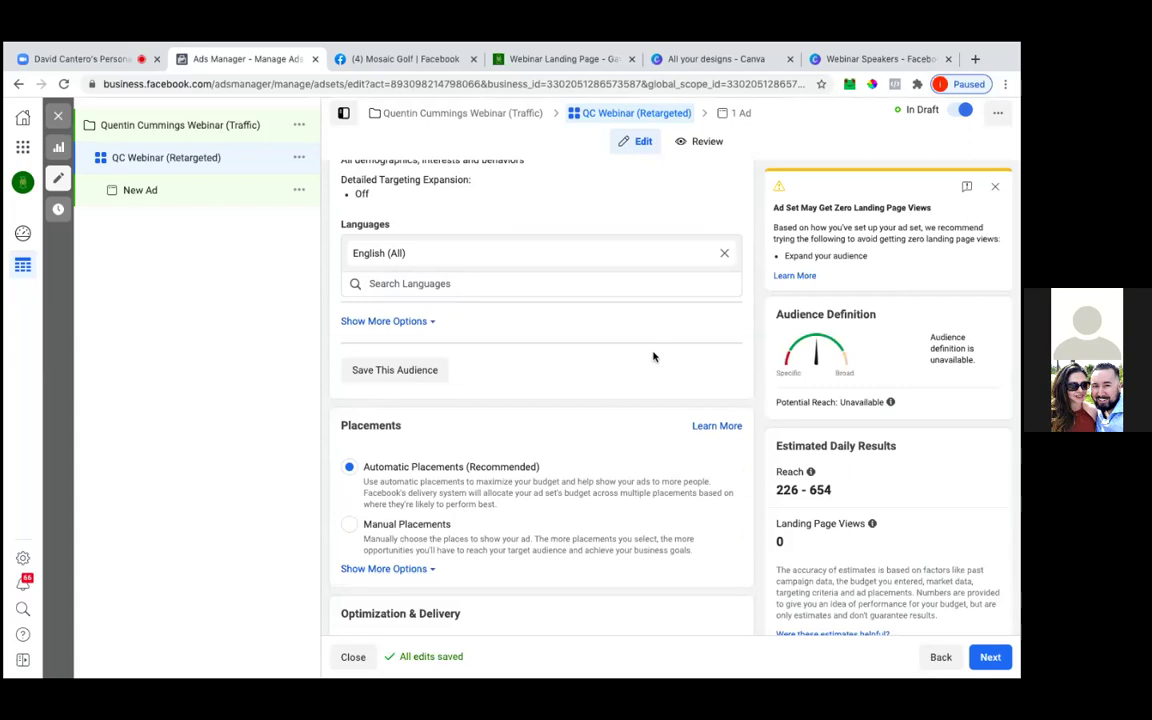
scroll(653, 357, "up", 5)
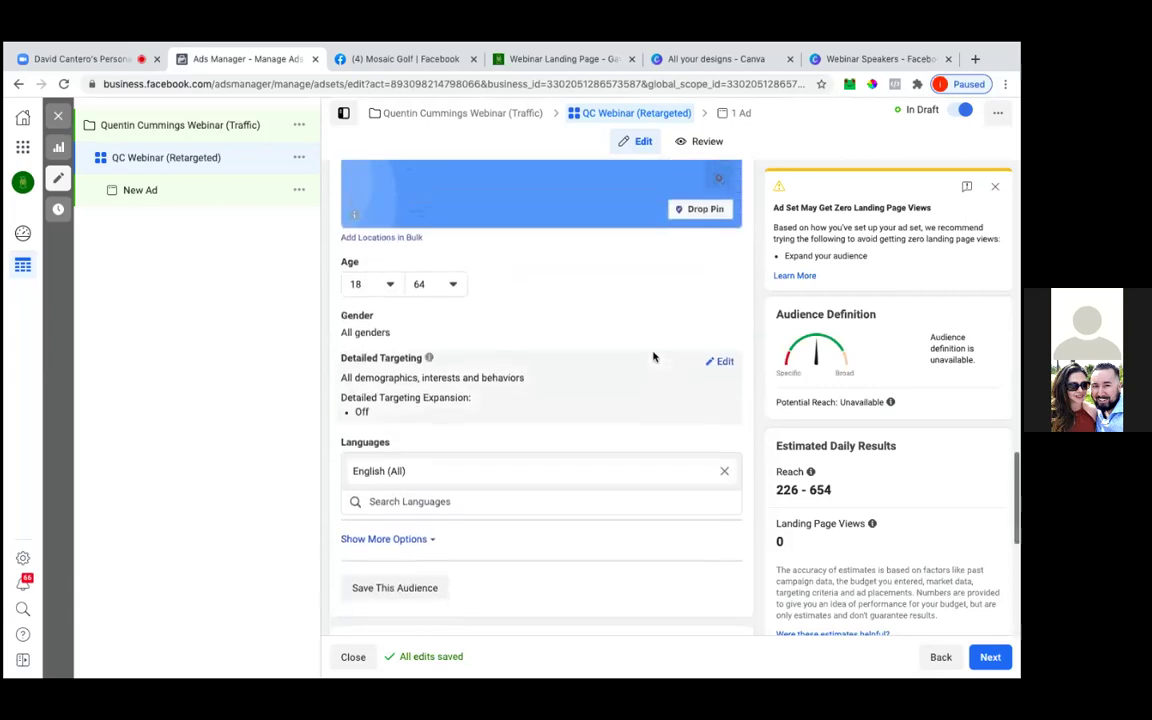
scroll(653, 357, "down", 1)
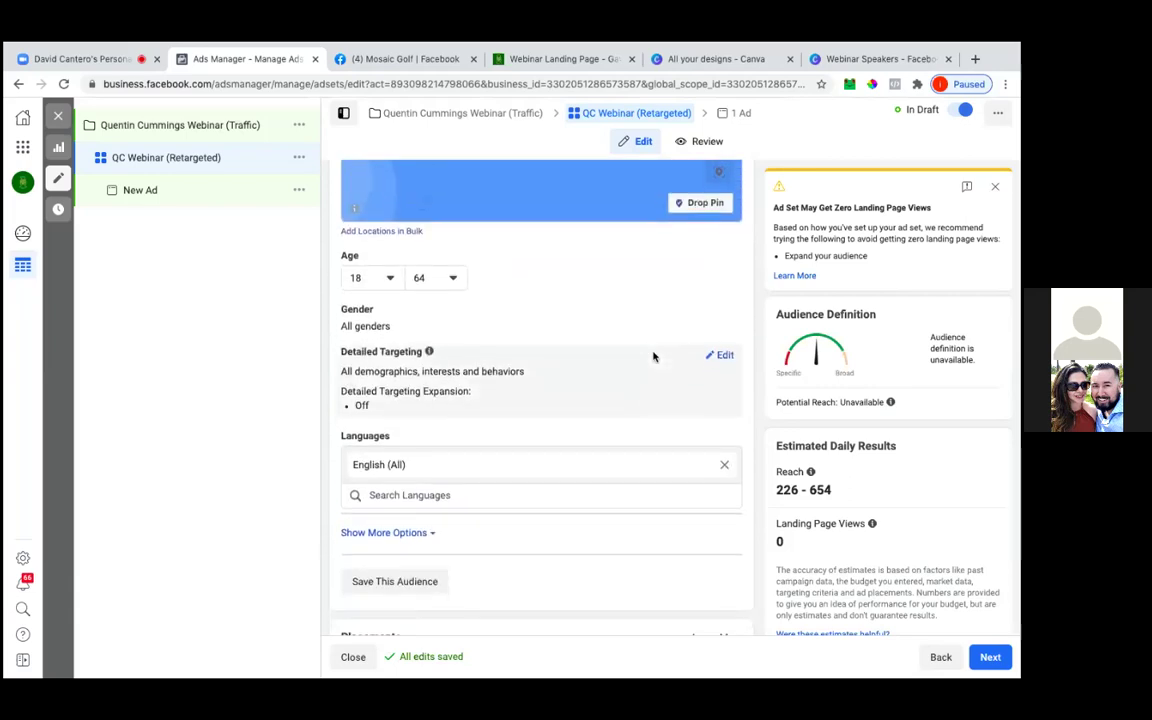
scroll(653, 357, "down", 5)
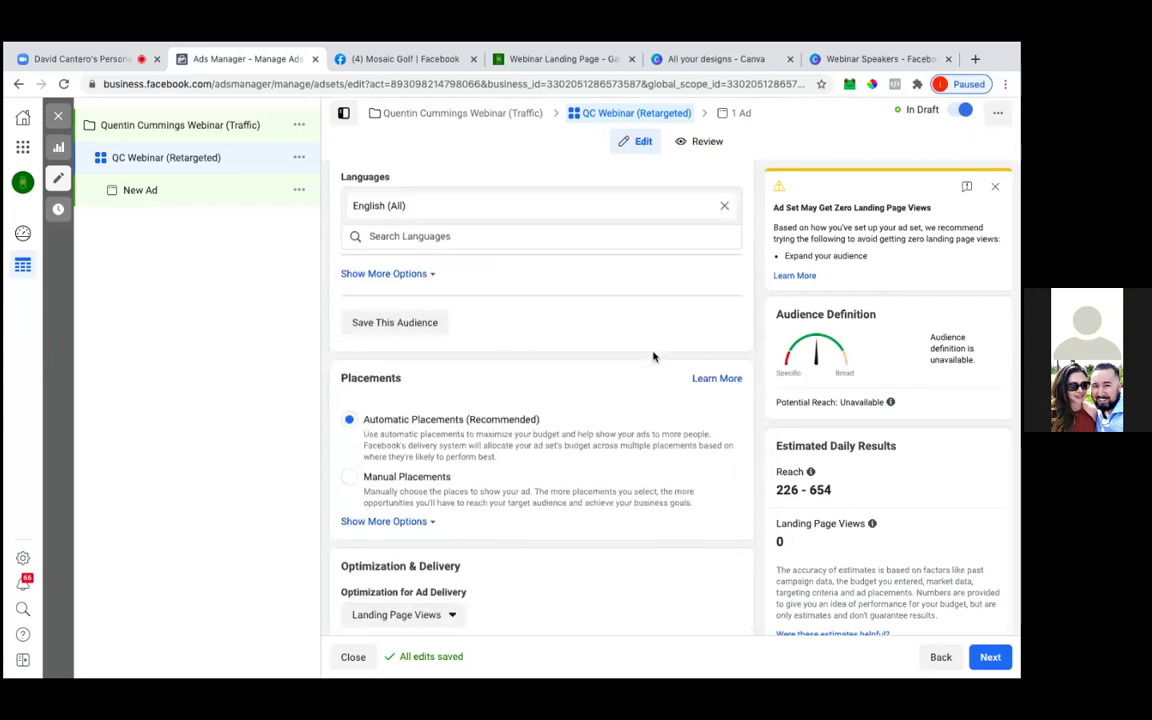
scroll(653, 357, "down", 3)
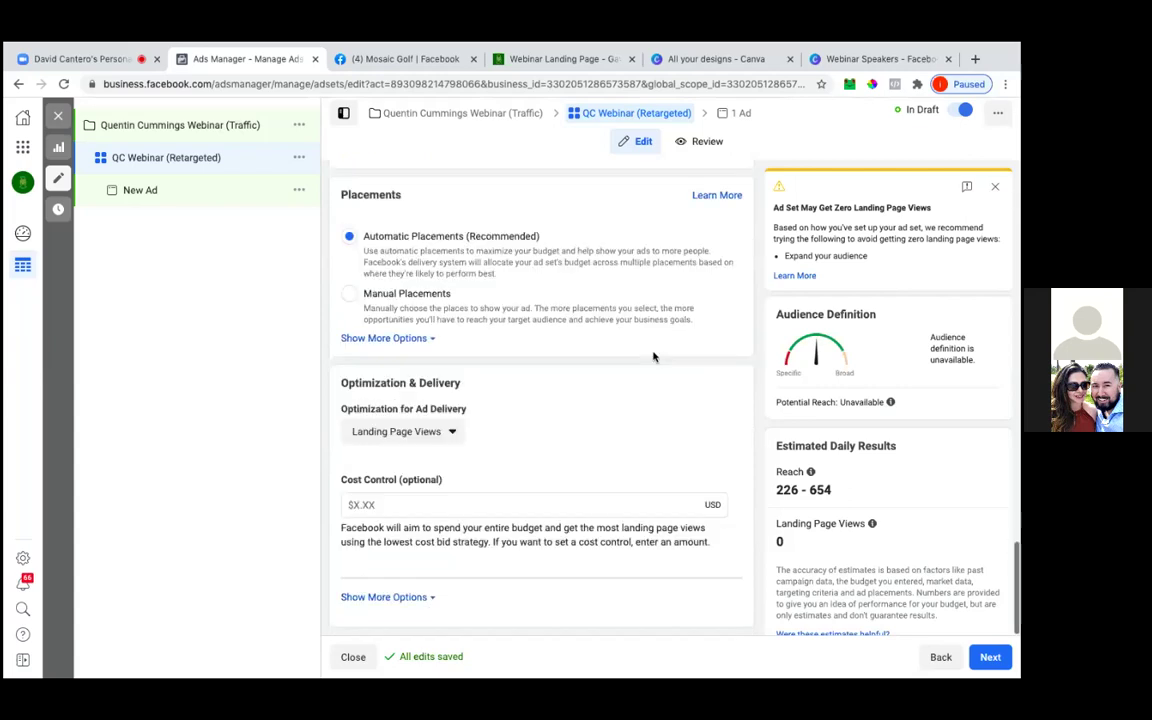
left_click(987, 665)
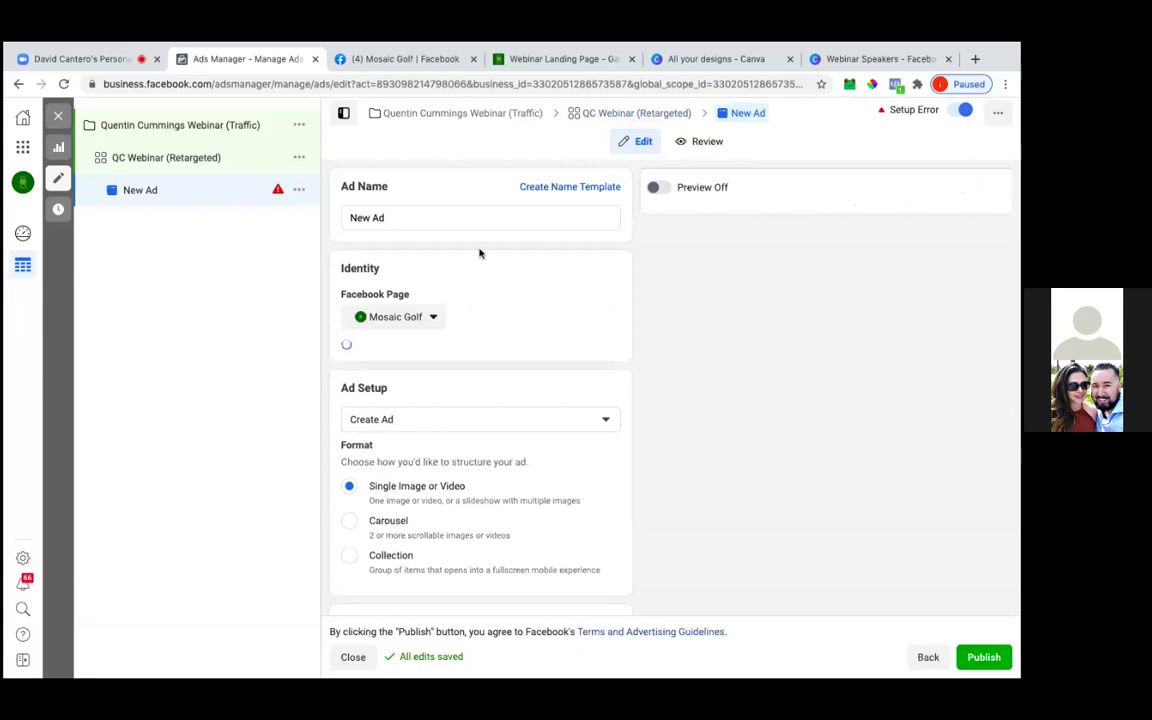
Rename the ad from New Ad to 'QC Webinar'
left_click(460, 221)
triple_click(460, 221)
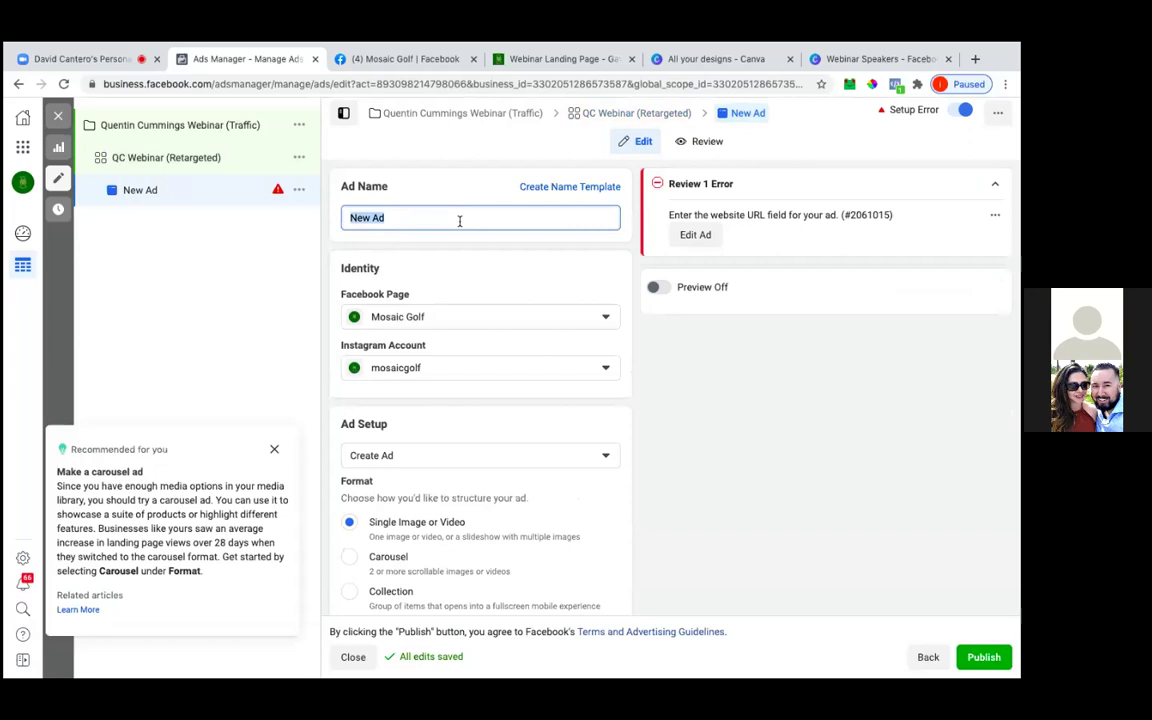
type("QC Webinar")
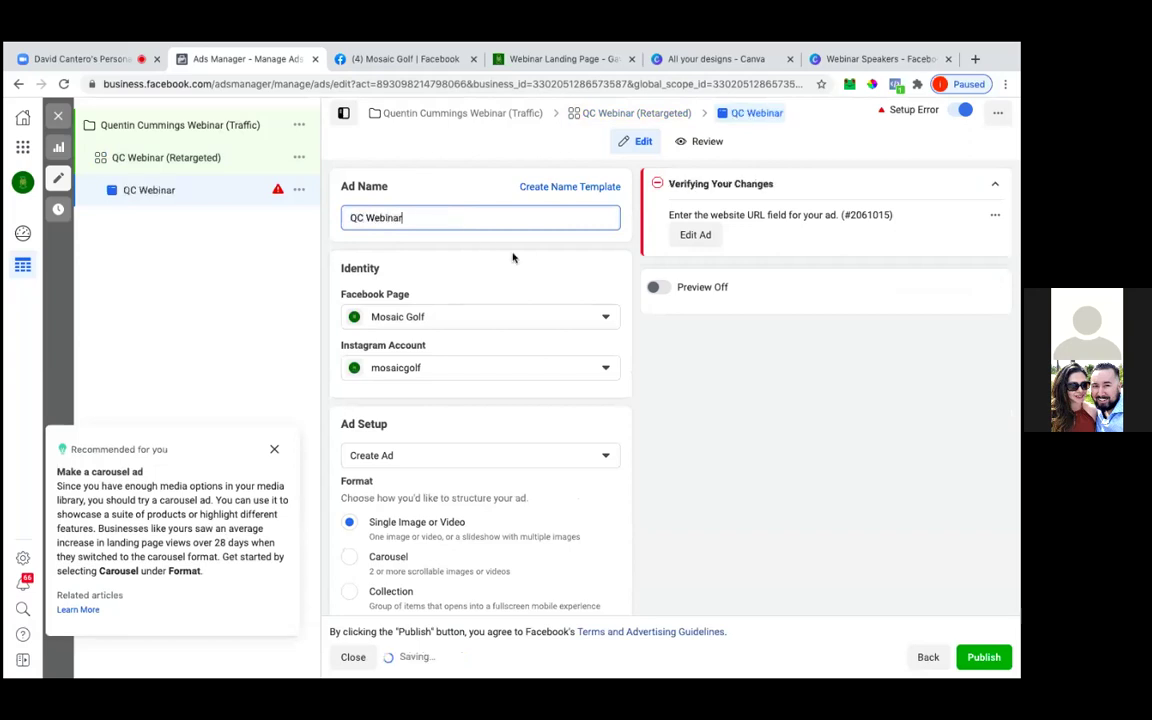
Switch the ad setup from creating a new ad to Use Existing Post
scroll(497, 281, "down", 1)
scroll(497, 281, "down", 3)
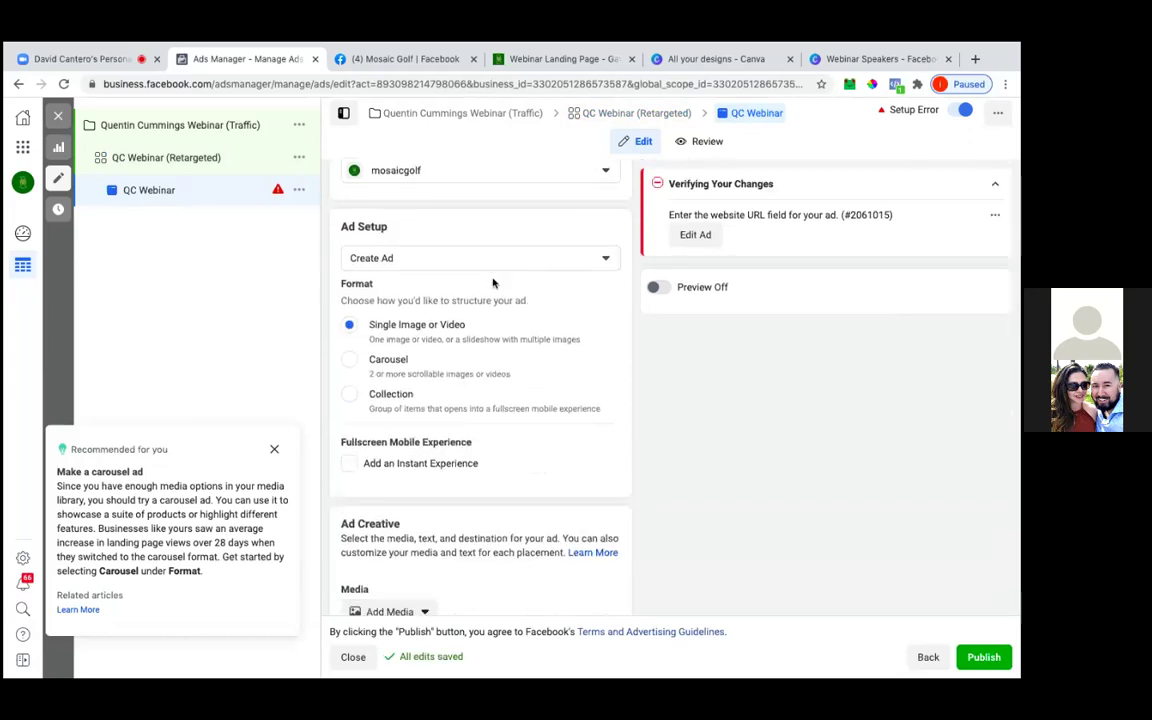
left_click(476, 260)
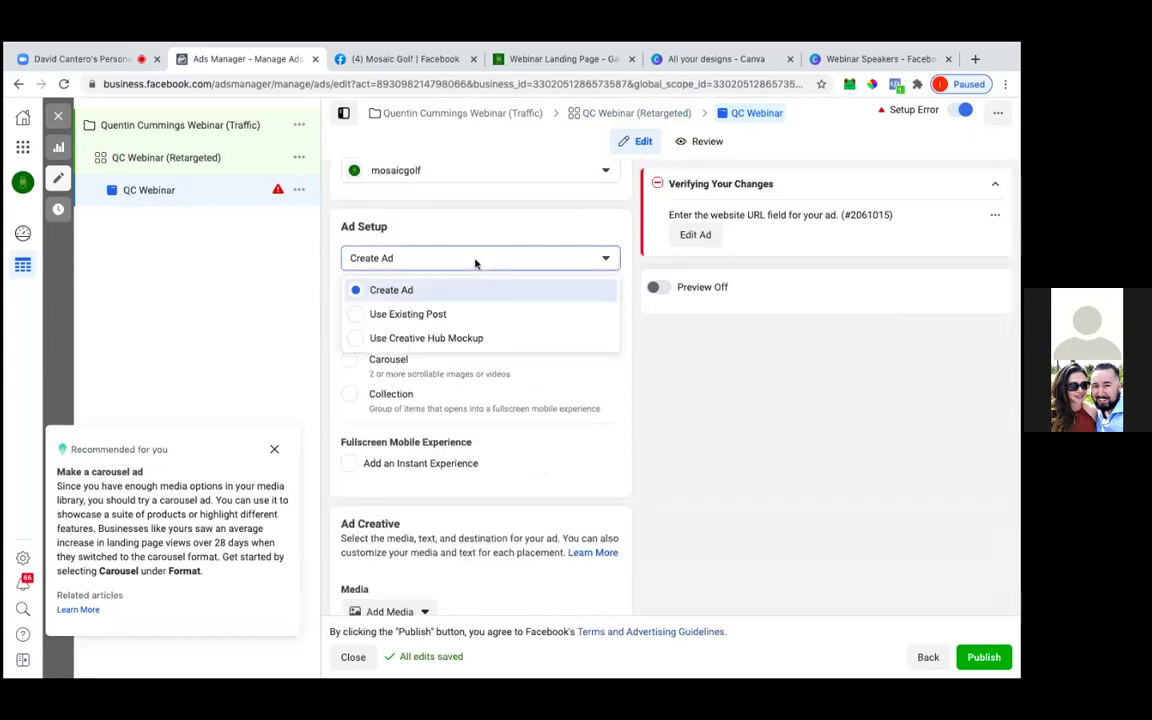
left_click(450, 315)
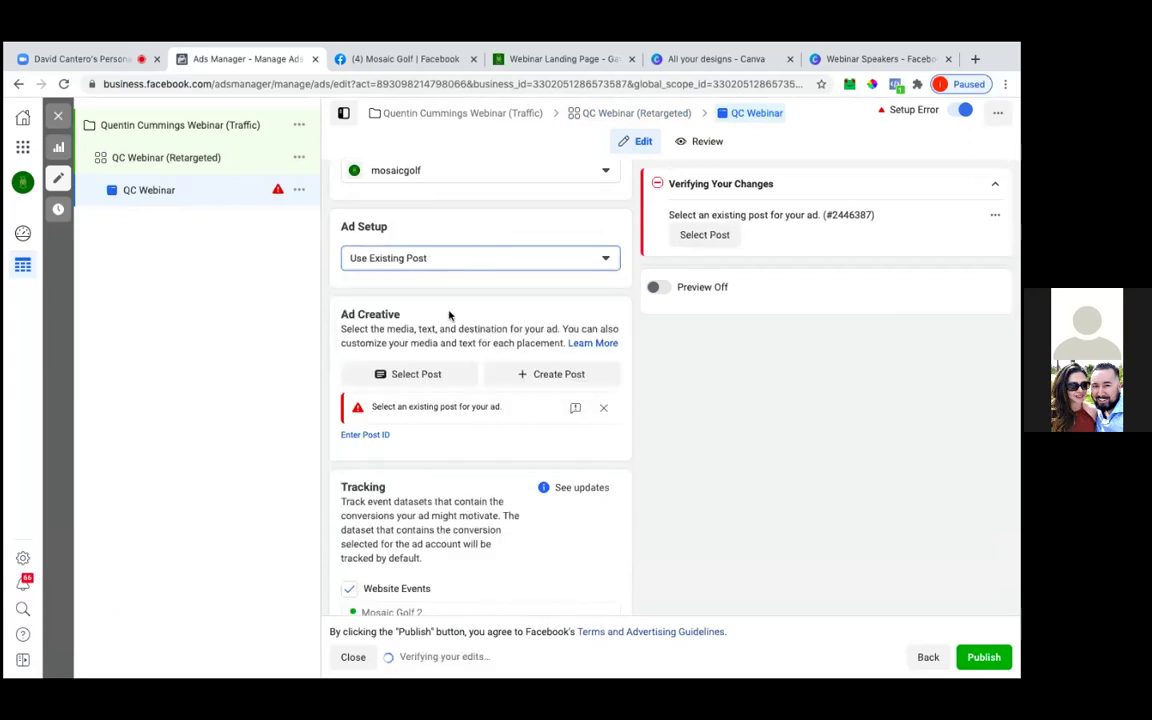
left_click(692, 240)
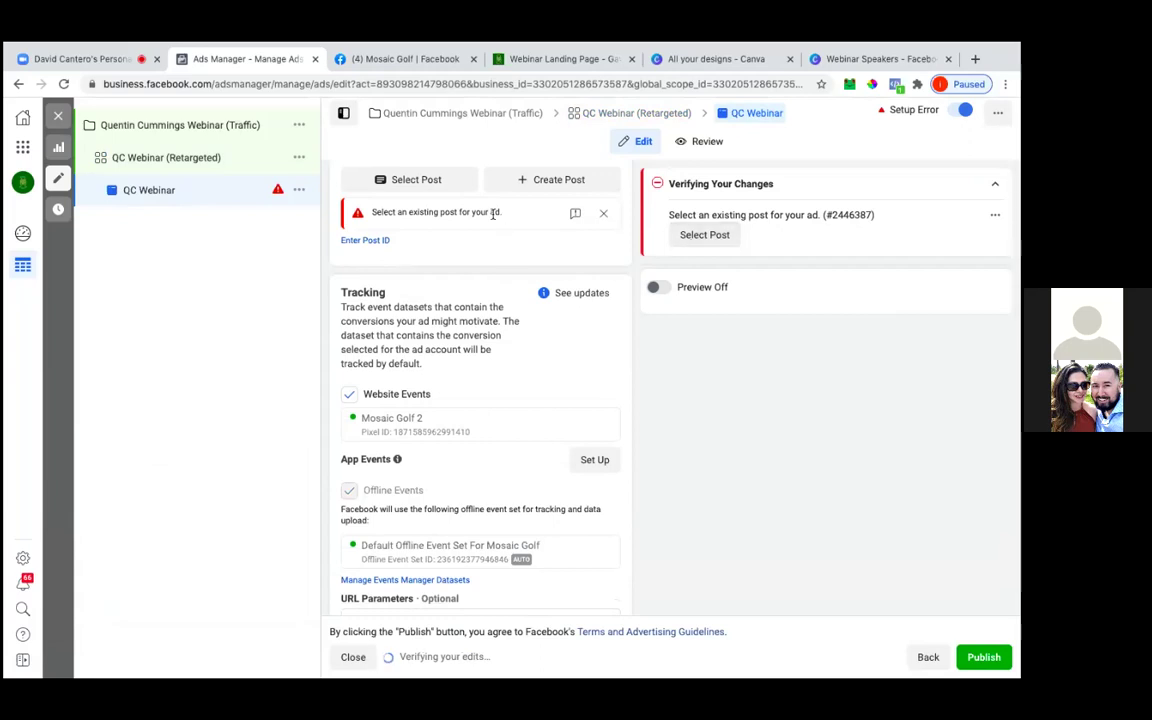
scroll(447, 262, "up", 2)
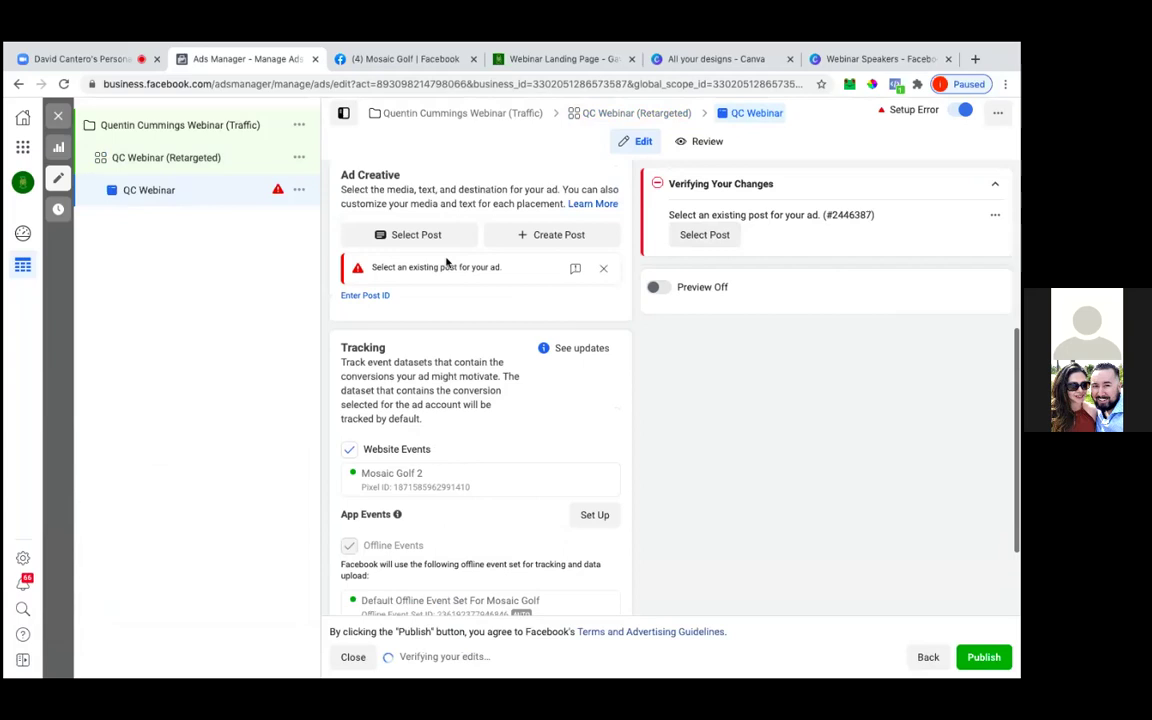
Select the 'Mosaic Golf is proud to launch our live webinar' video post and continue
left_click(425, 277)
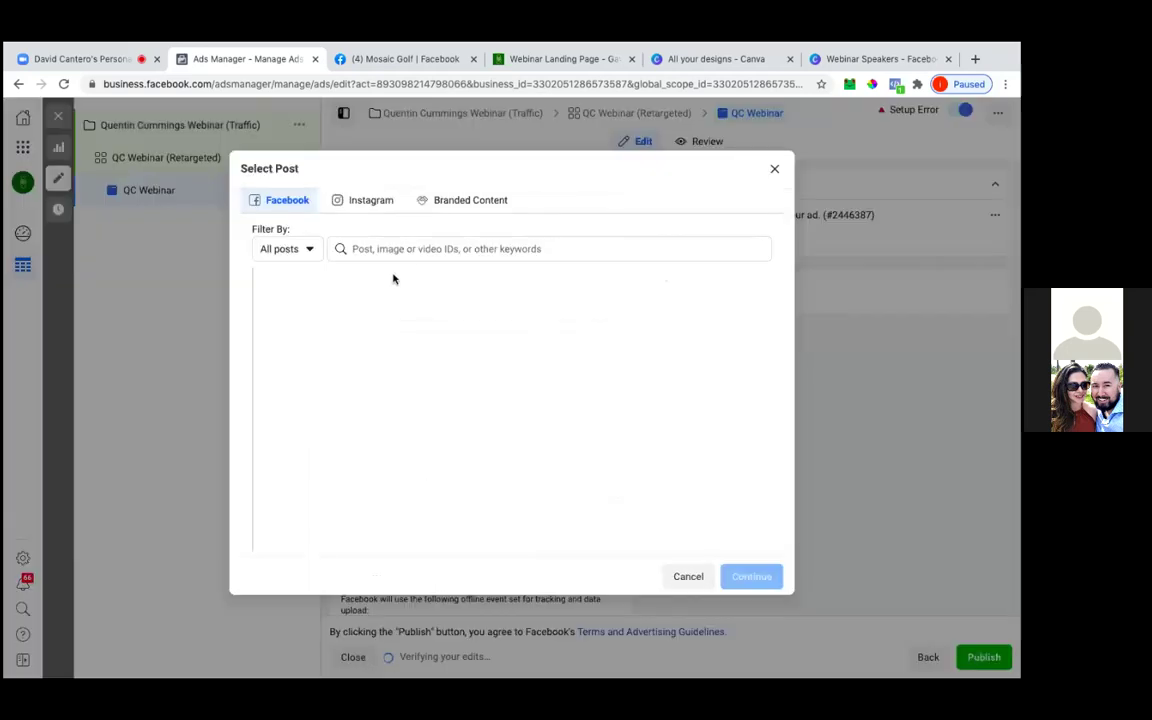
scroll(411, 391, "down", 2)
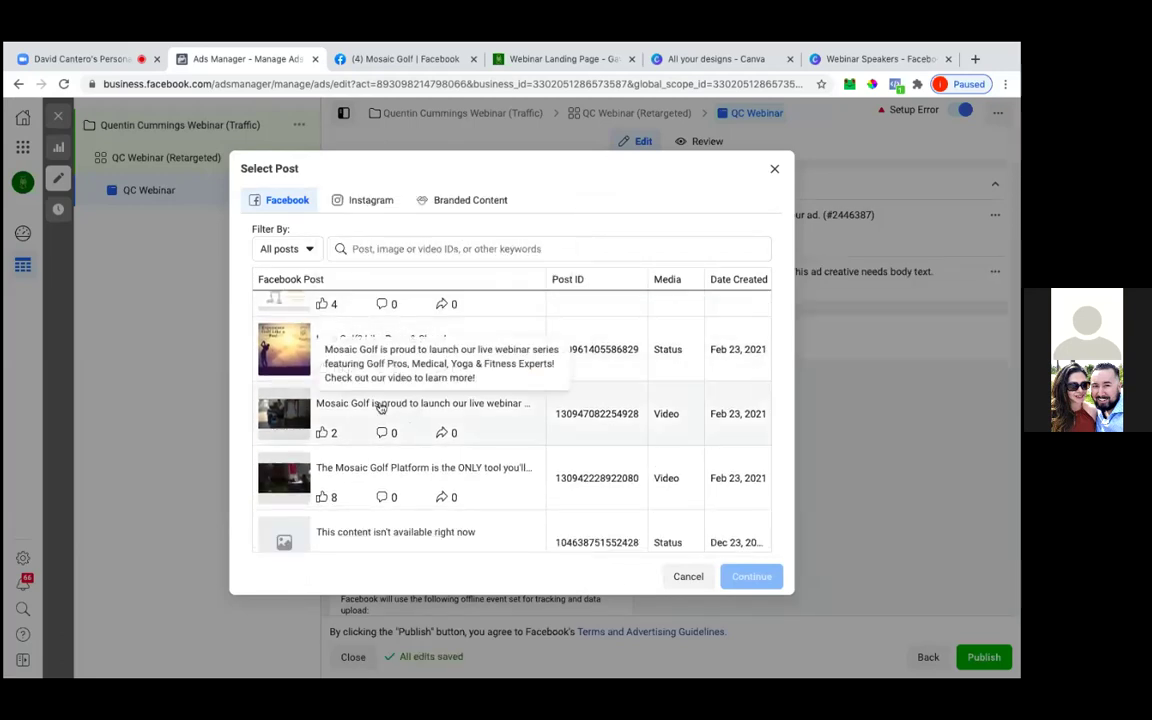
left_click(381, 407)
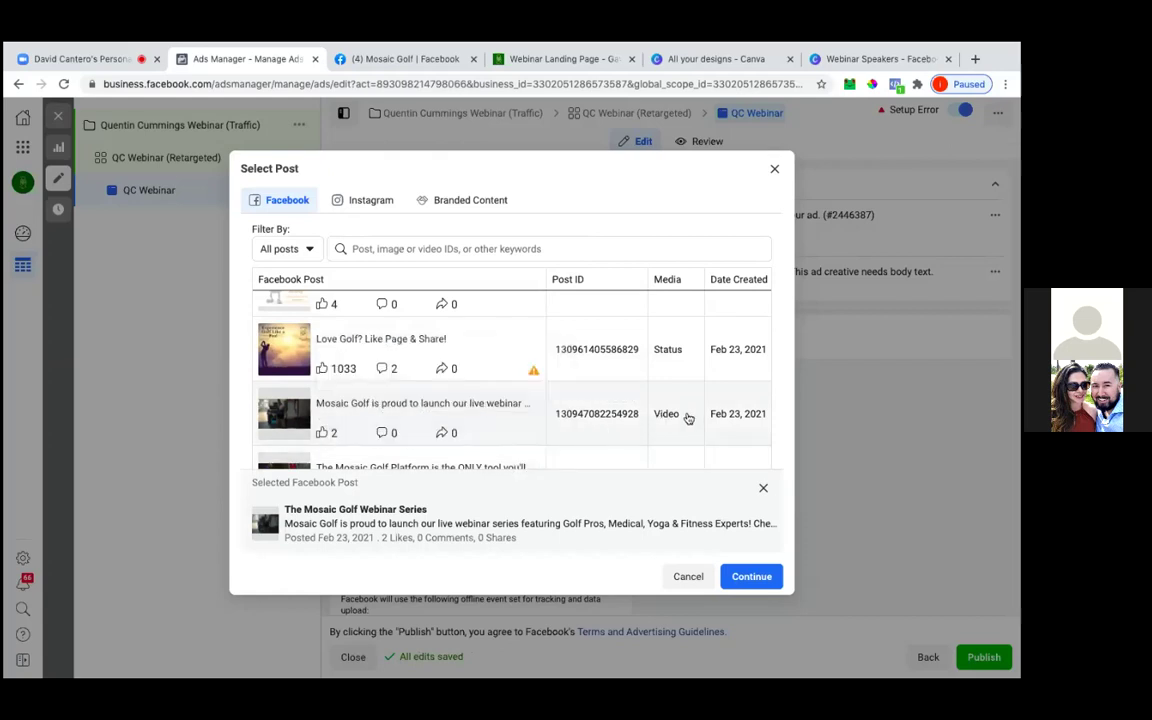
scroll(640, 420, "down", 3)
scroll(640, 420, "up", 2)
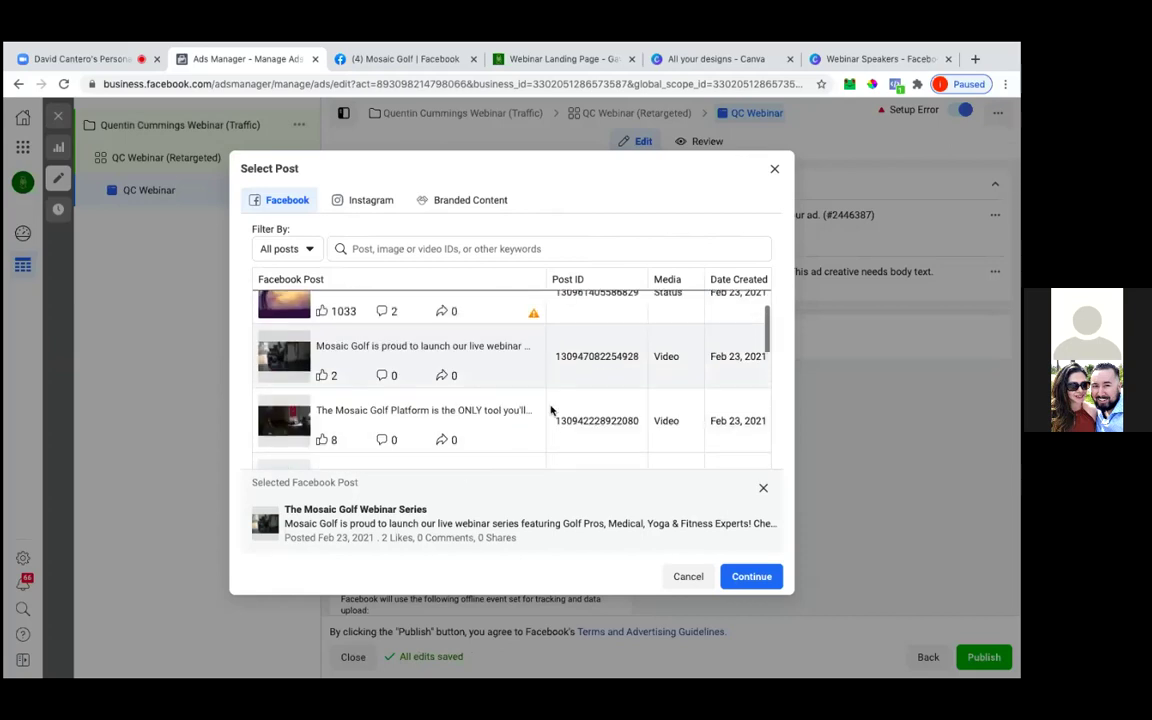
left_click(743, 579)
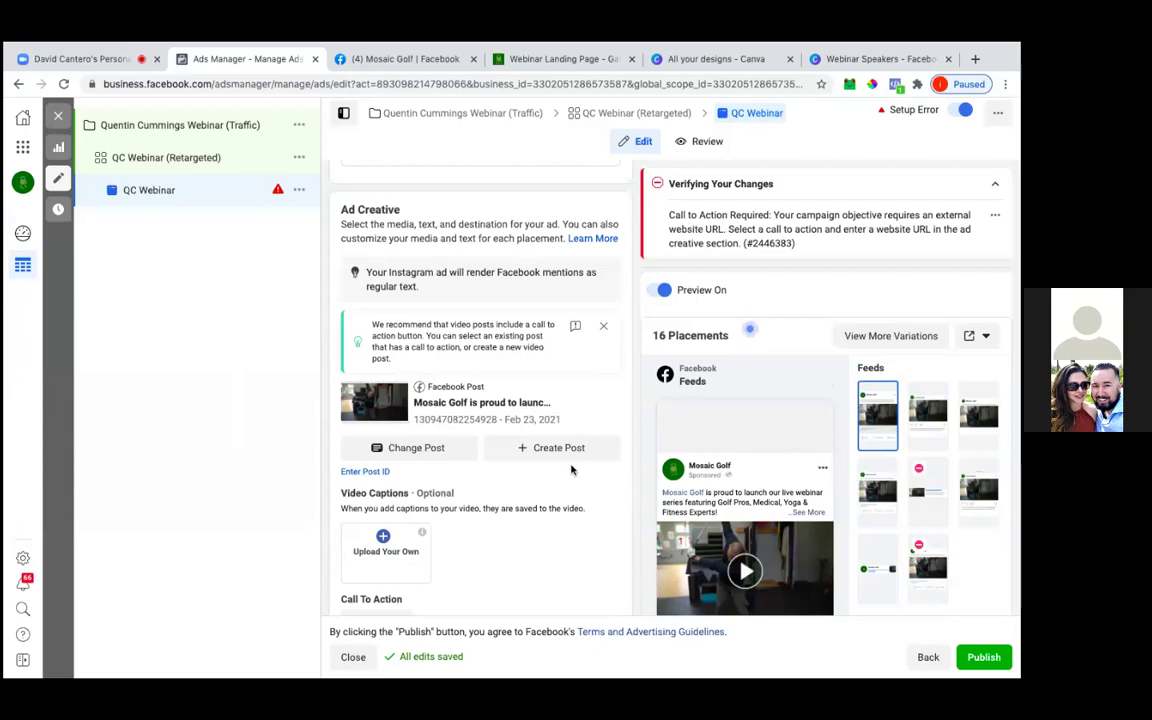
mouse_move(697, 497)
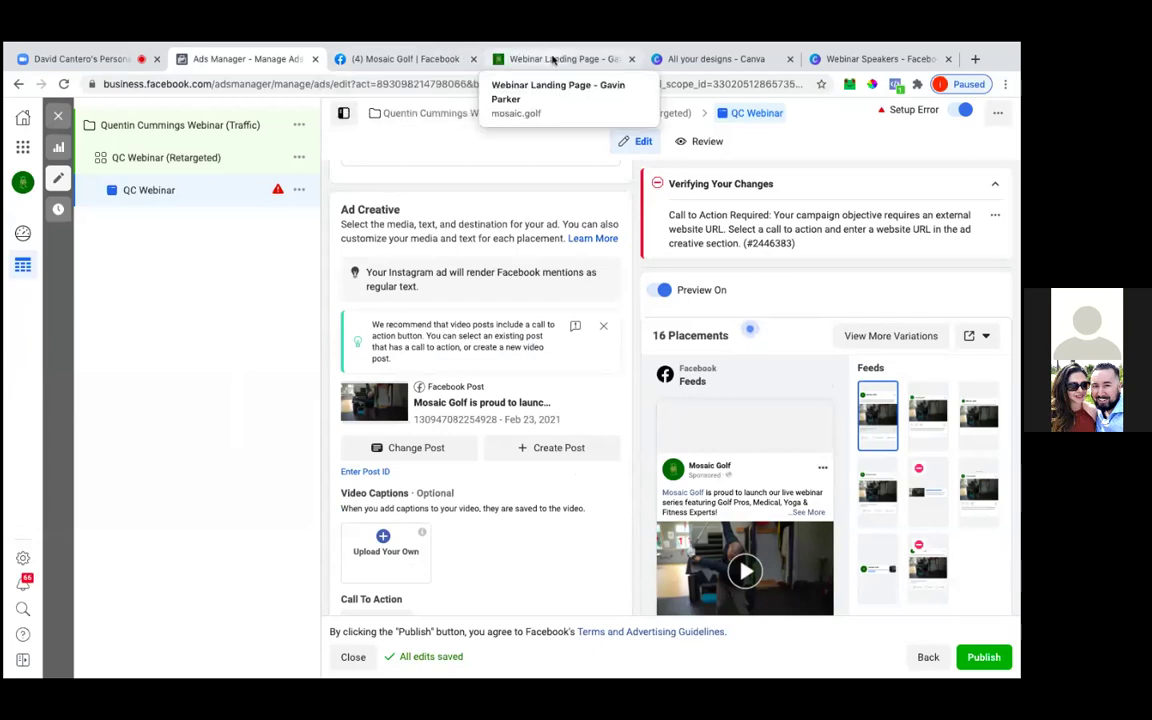
left_click(411, 56)
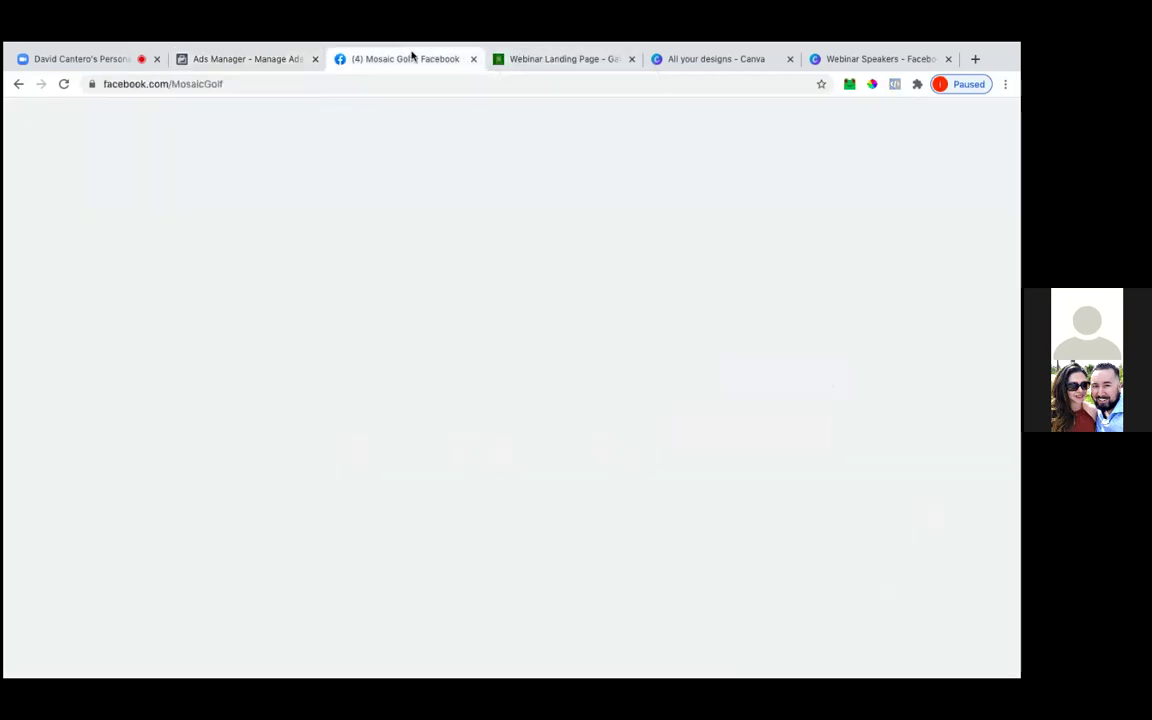
scroll(824, 420, "down", 5)
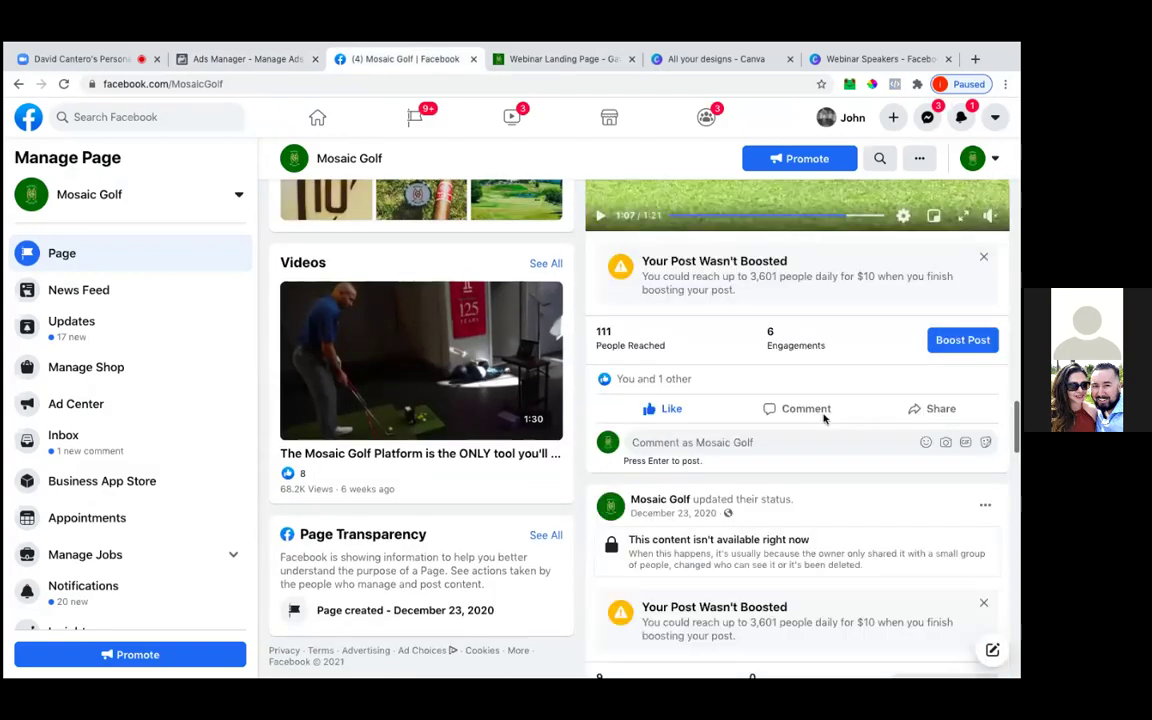
scroll(824, 420, "up", 5)
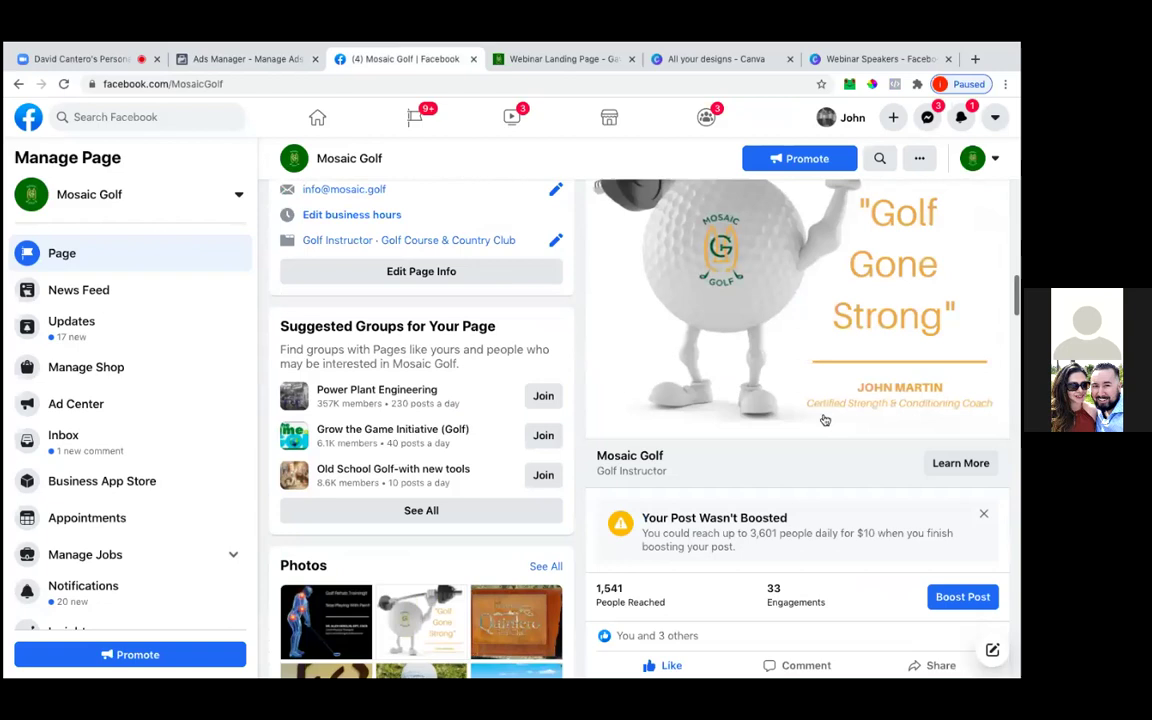
scroll(824, 420, "up", 10)
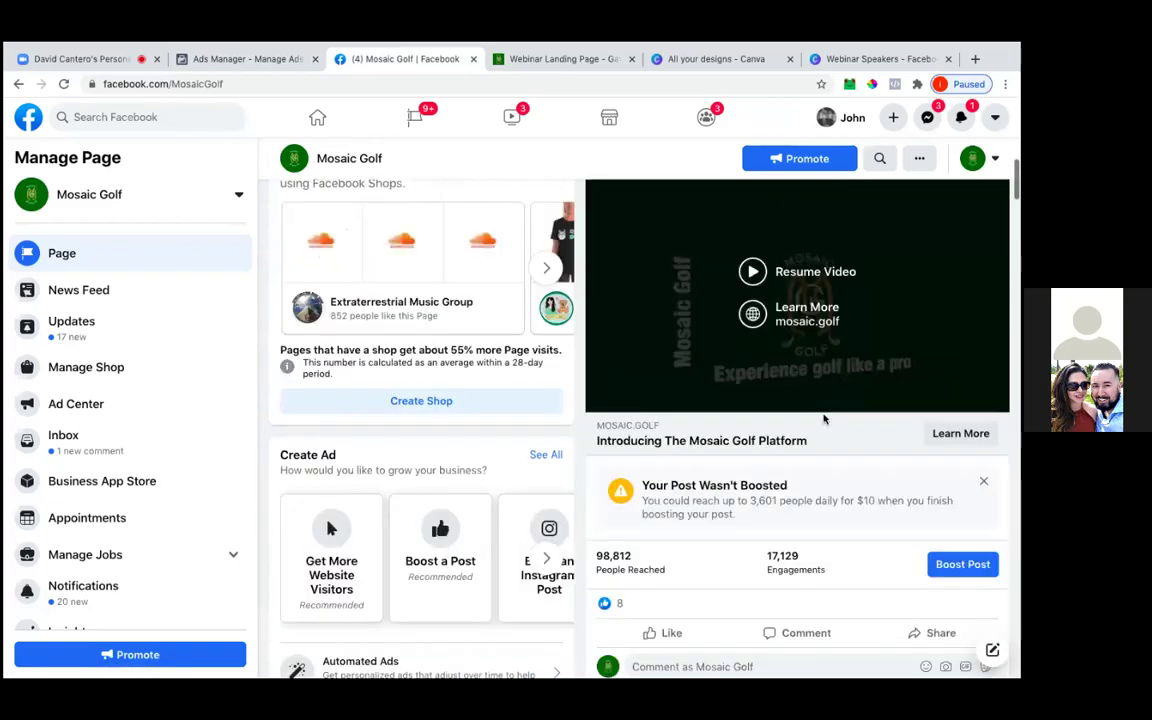
scroll(824, 420, "up", 5)
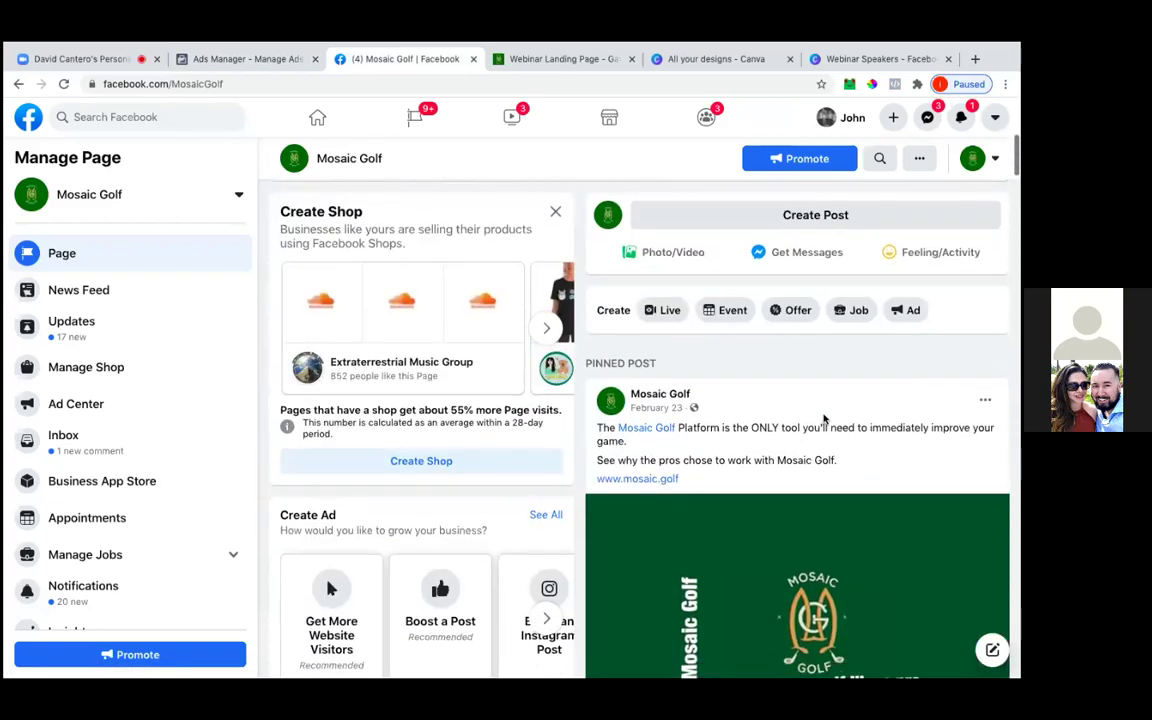
scroll(824, 420, "down", 15)
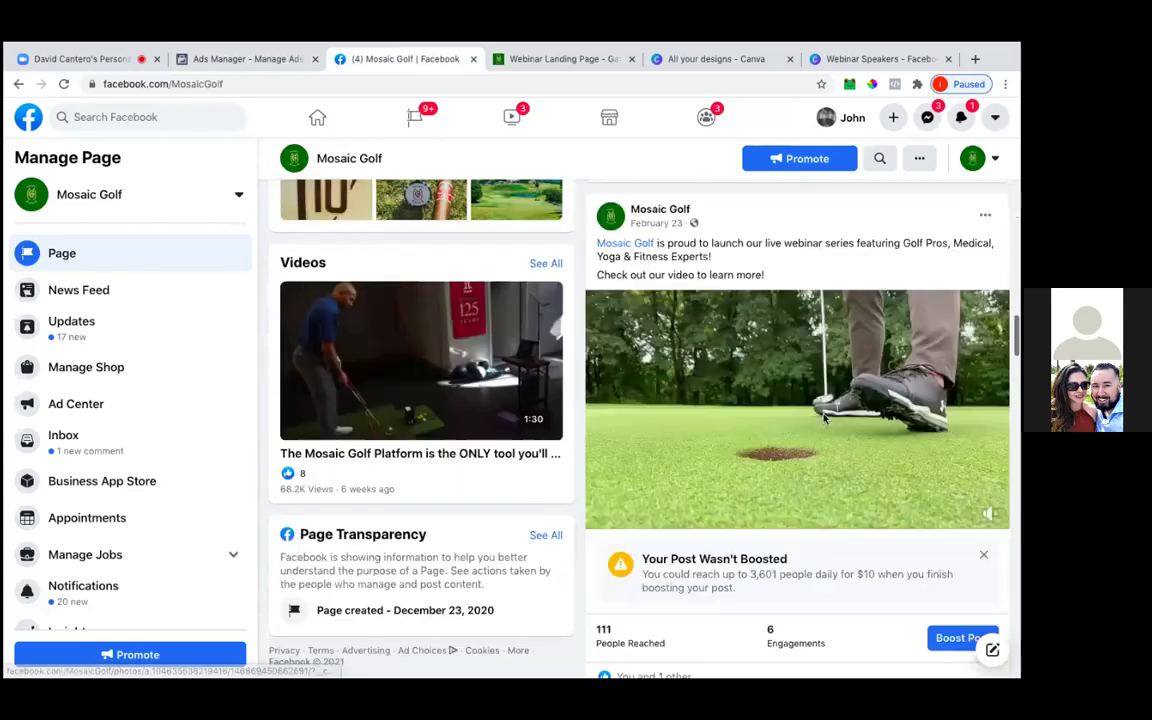
scroll(824, 420, "down", 1)
left_click(64, 86)
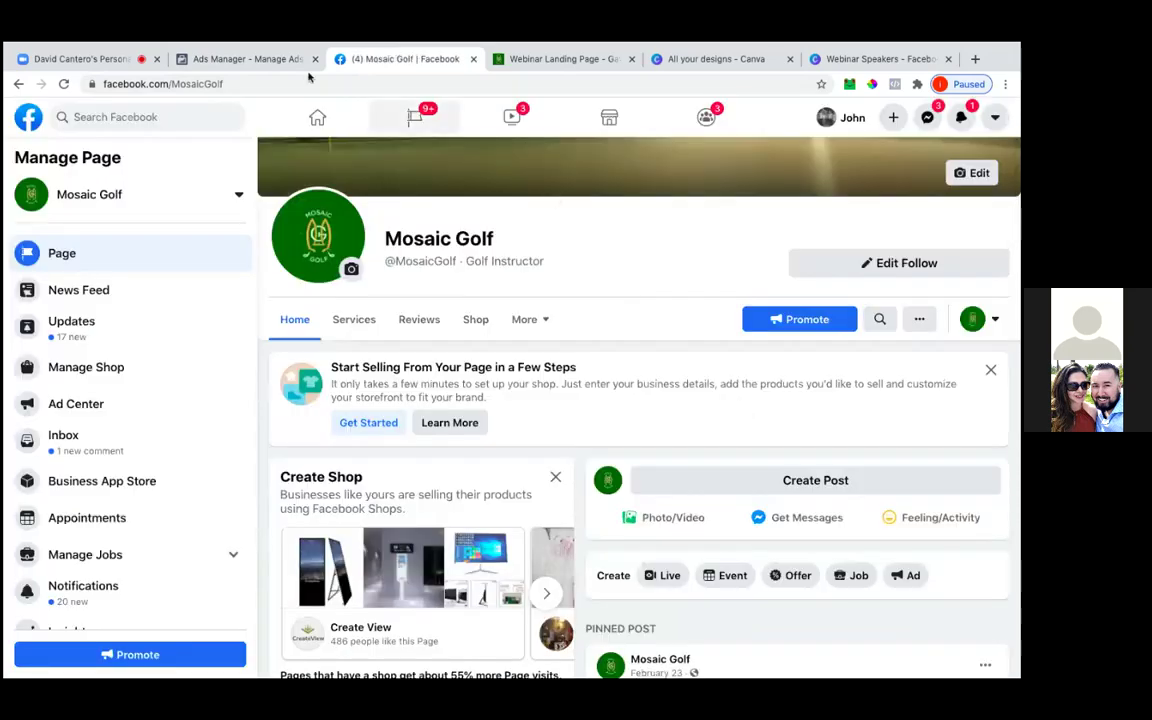
left_click(243, 60)
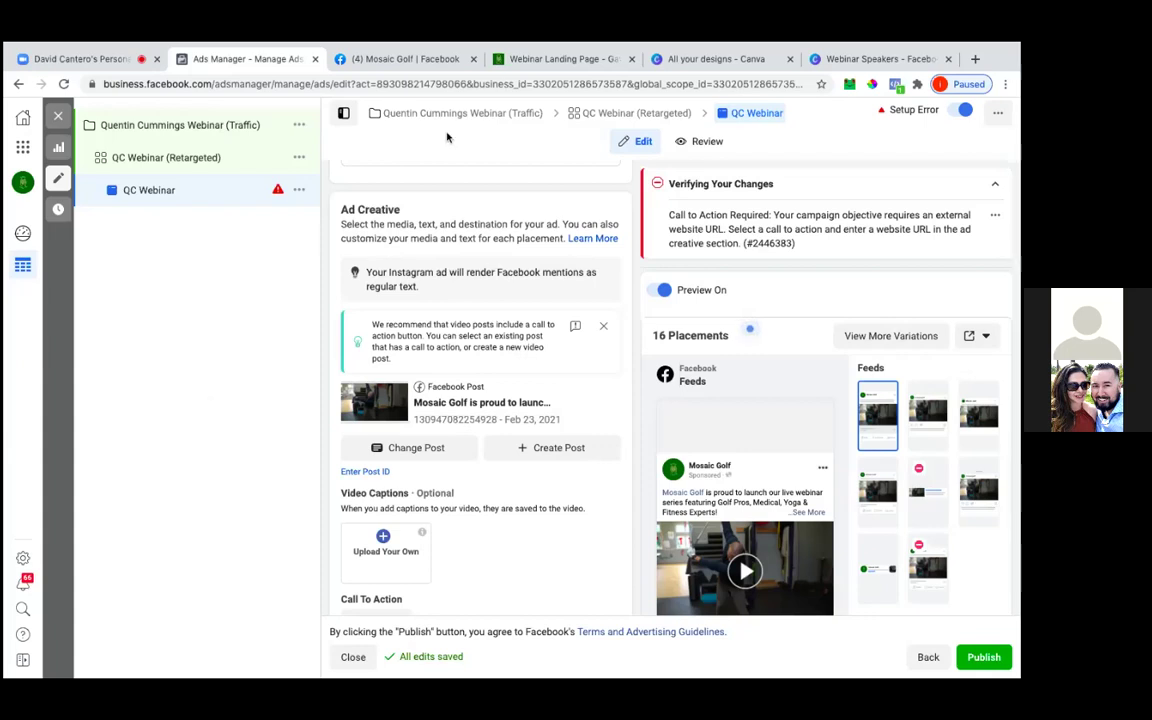
On the Mosaic Golf page, choose Edit post for the February 23 webinar video post
left_click(418, 60)
scroll(617, 408, "down", 10)
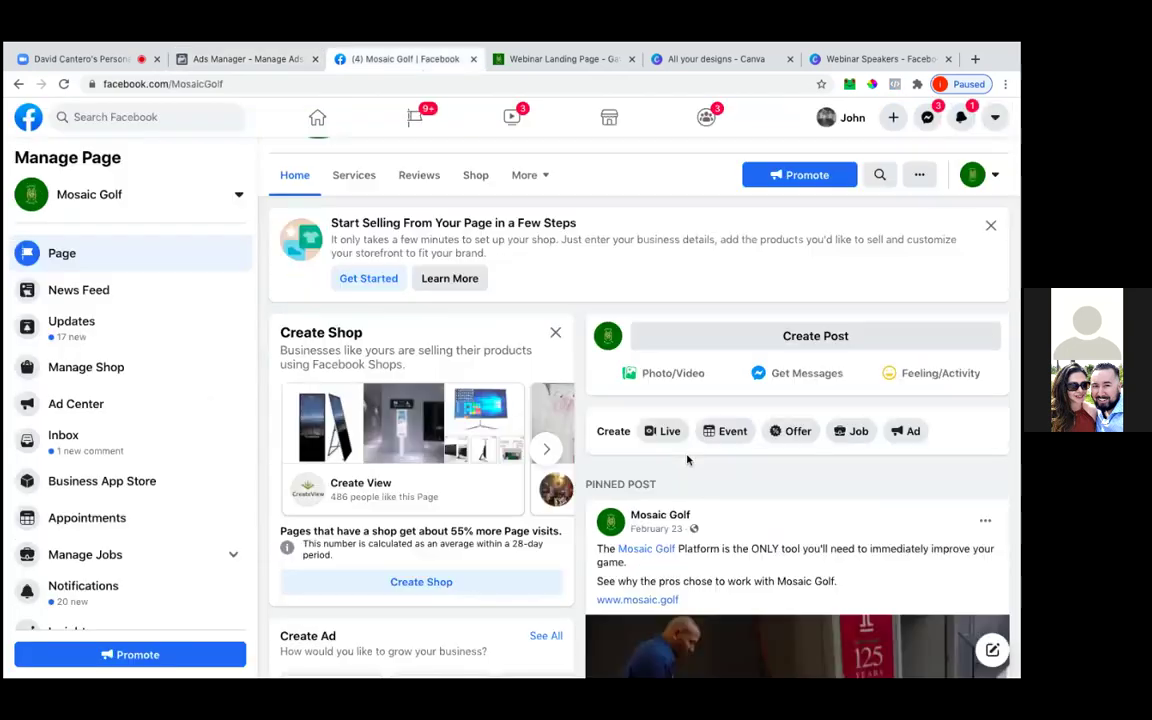
scroll(687, 456, "down", 15)
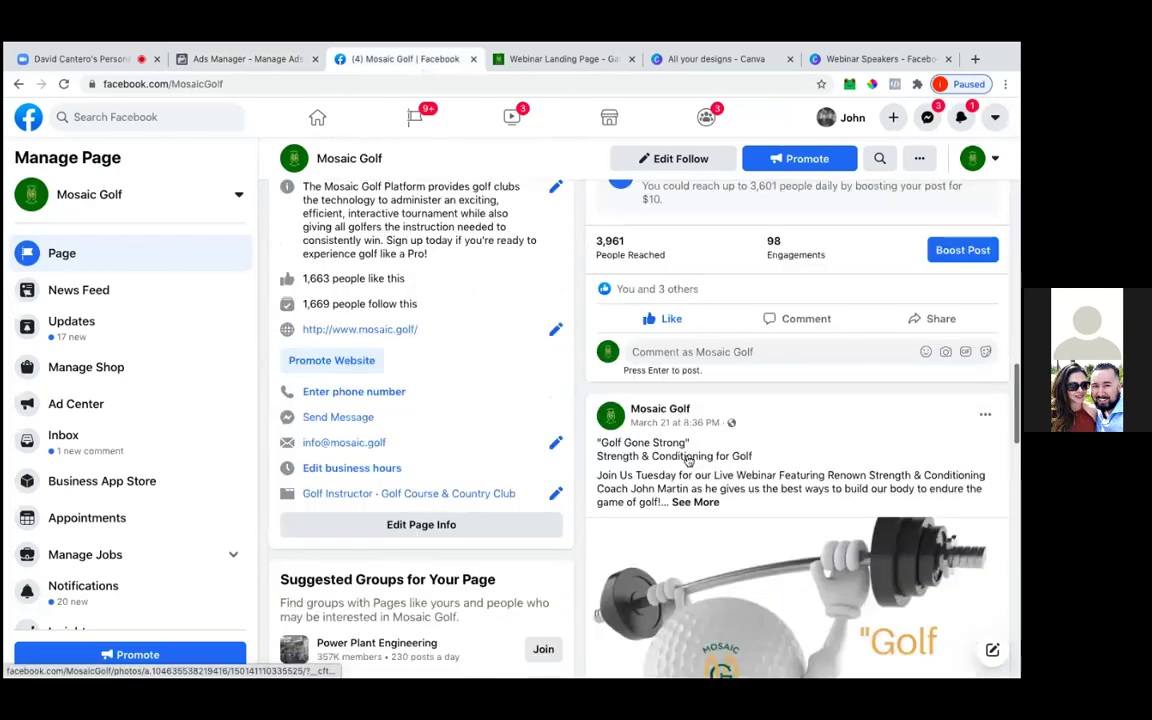
scroll(687, 456, "down", 4)
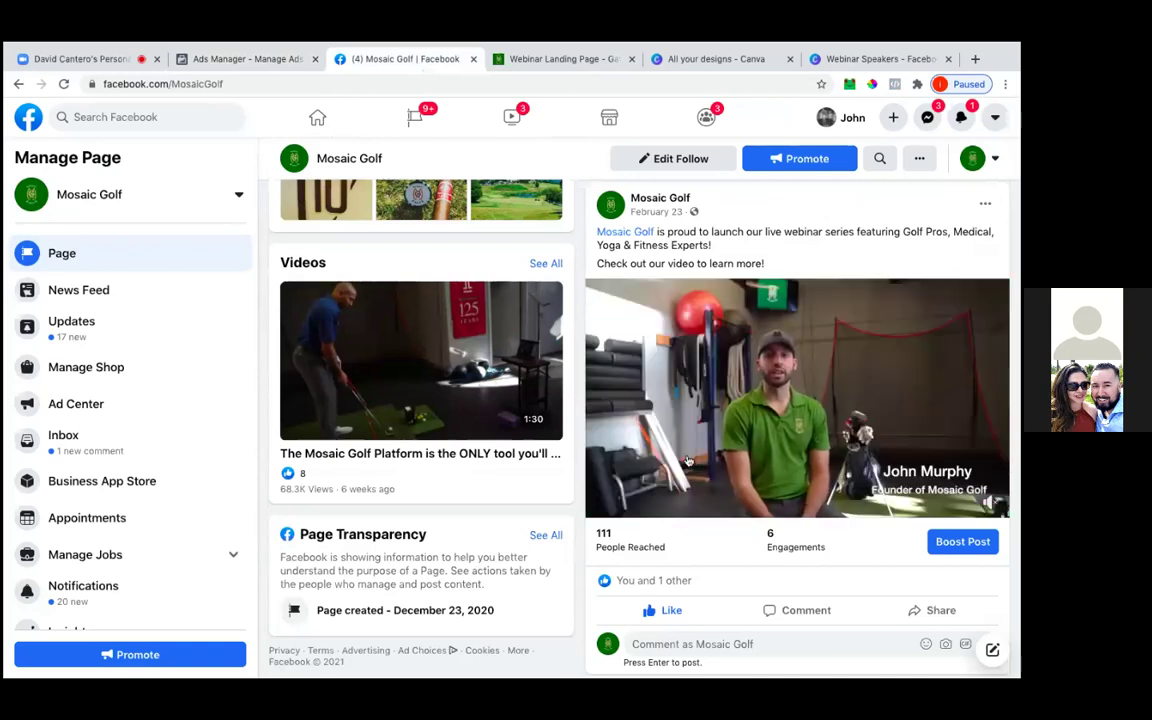
scroll(912, 270, "up", 1)
left_click(985, 223)
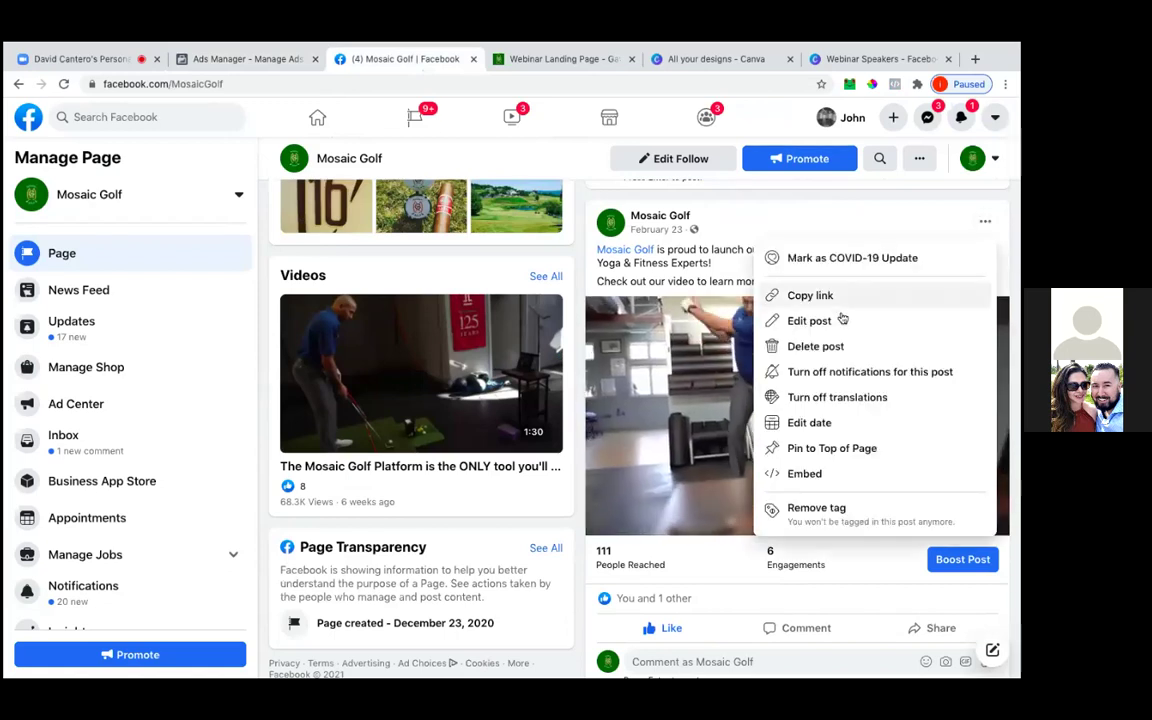
left_click(840, 320)
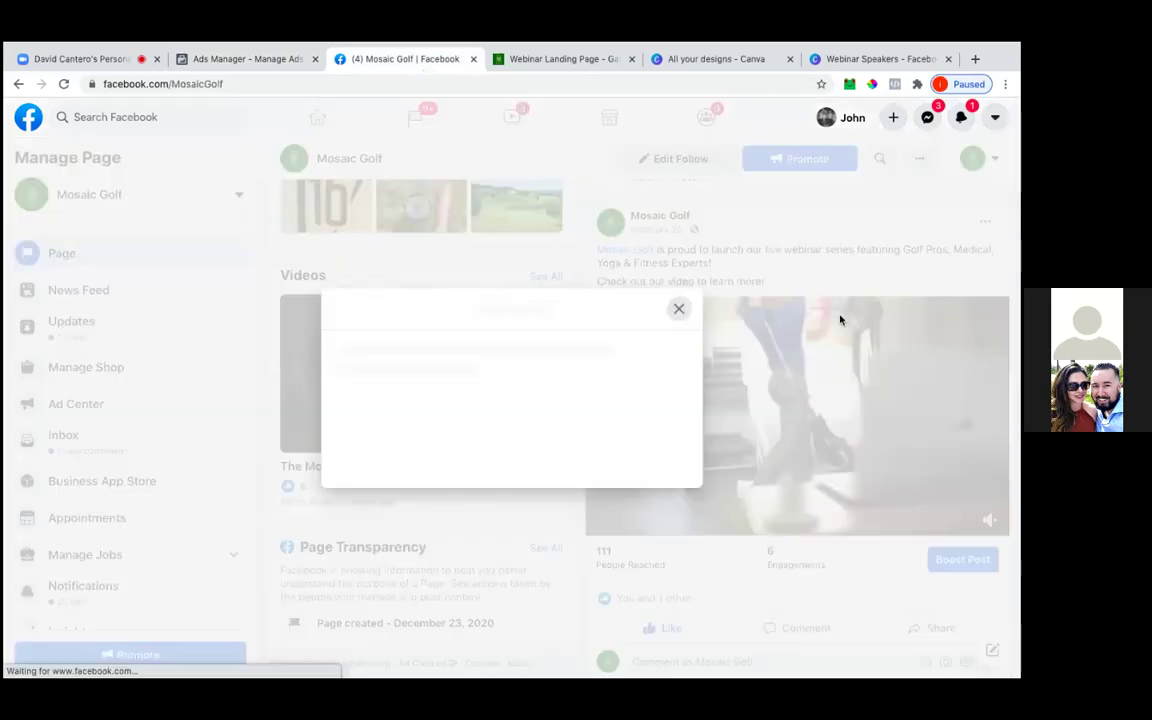